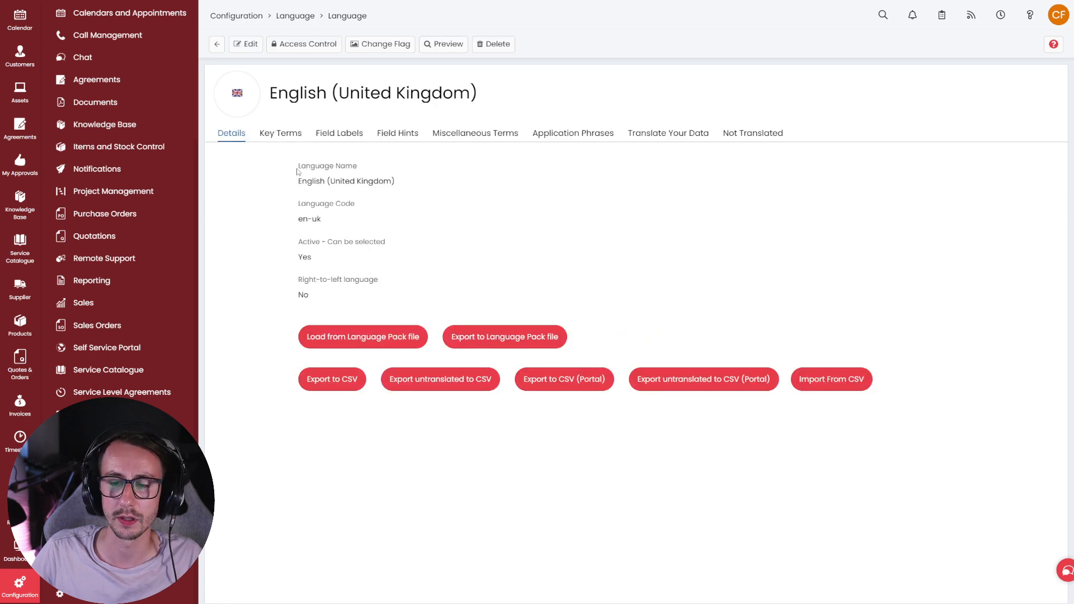
- Filter the language's key terms by default value 'supp'
click(301, 140)
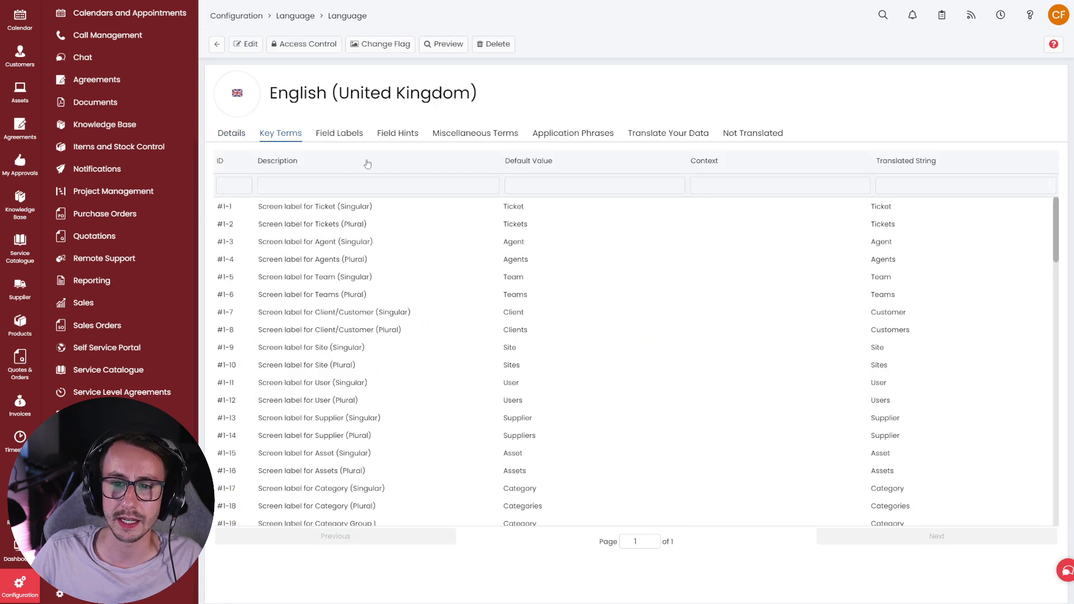
click(588, 183)
text(supp)
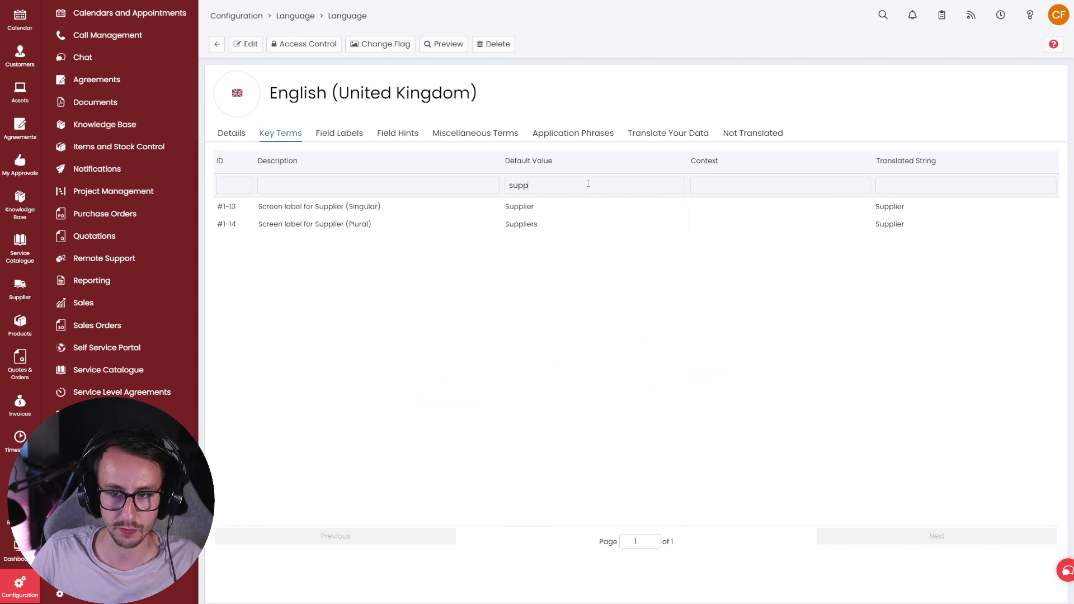
- Check that Supplier is translated as Supplier, then open the Ingram Micro supplier record
drag(874, 207, 904, 229)
click(911, 226)
click(874, 212)
click(903, 230)
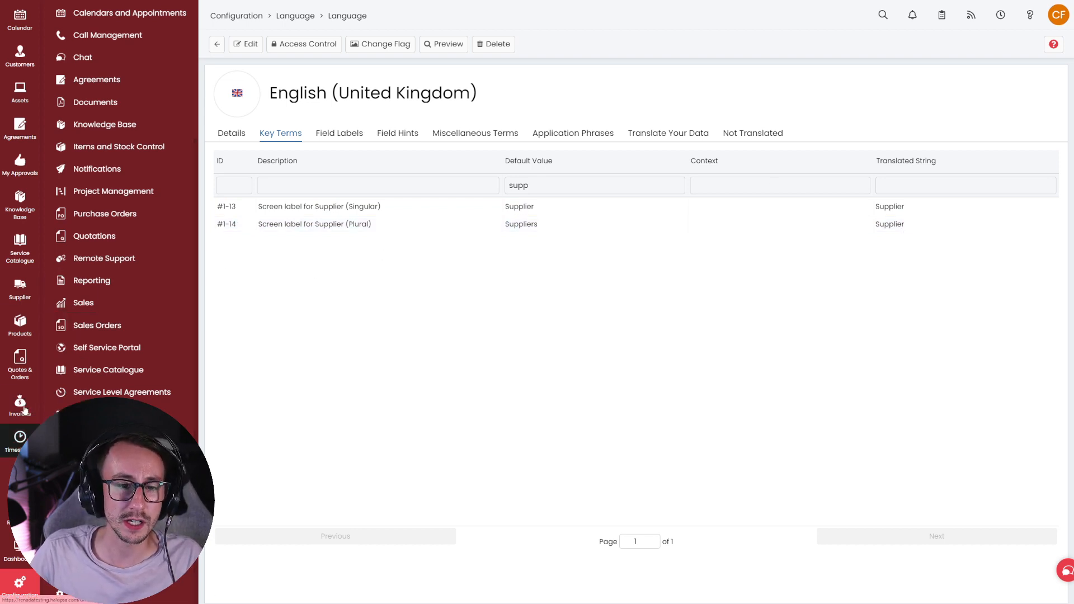
click(30, 305)
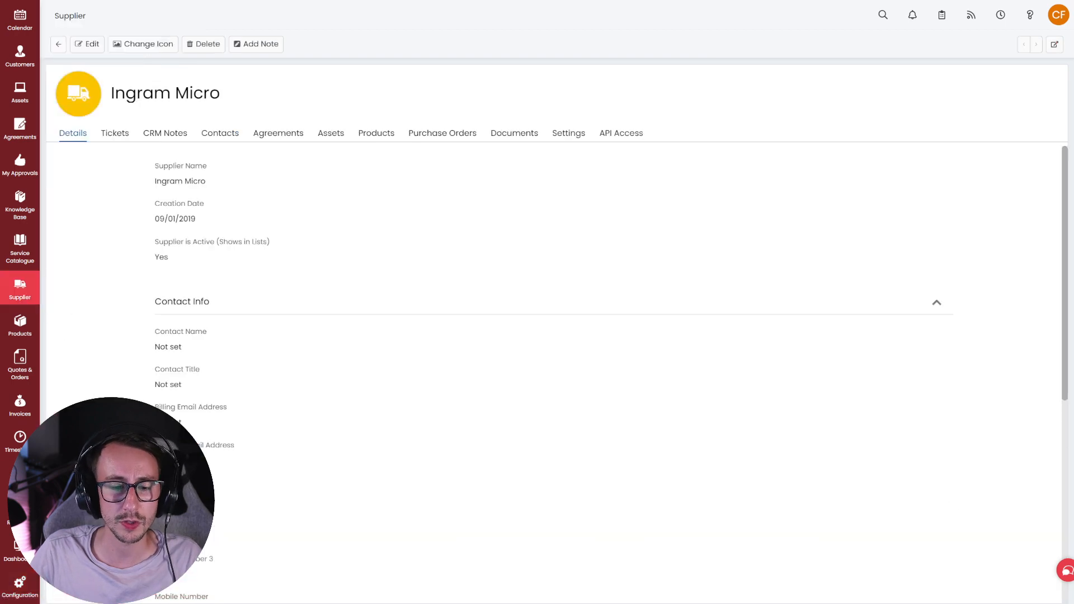
- In Configuration, switch the Supplier feature off and back on
click(27, 585)
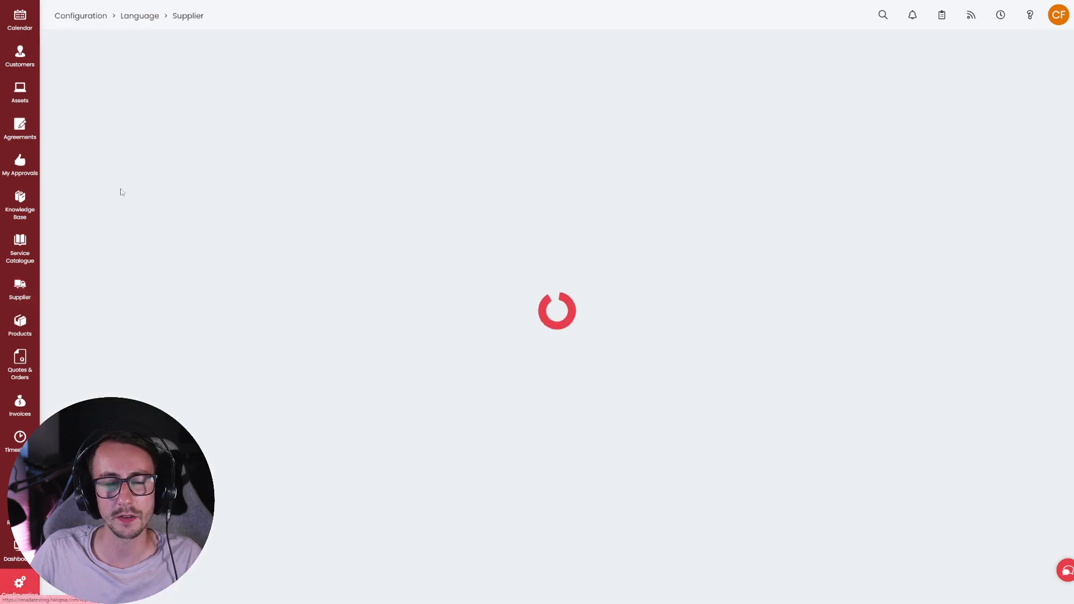
click(109, 18)
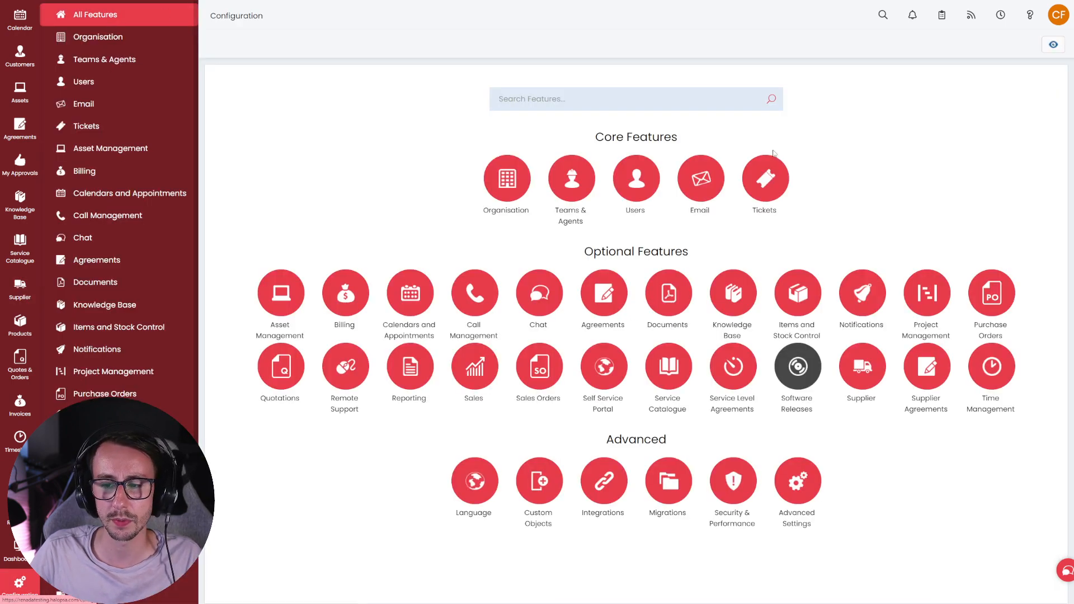
mouse_move(883, 353)
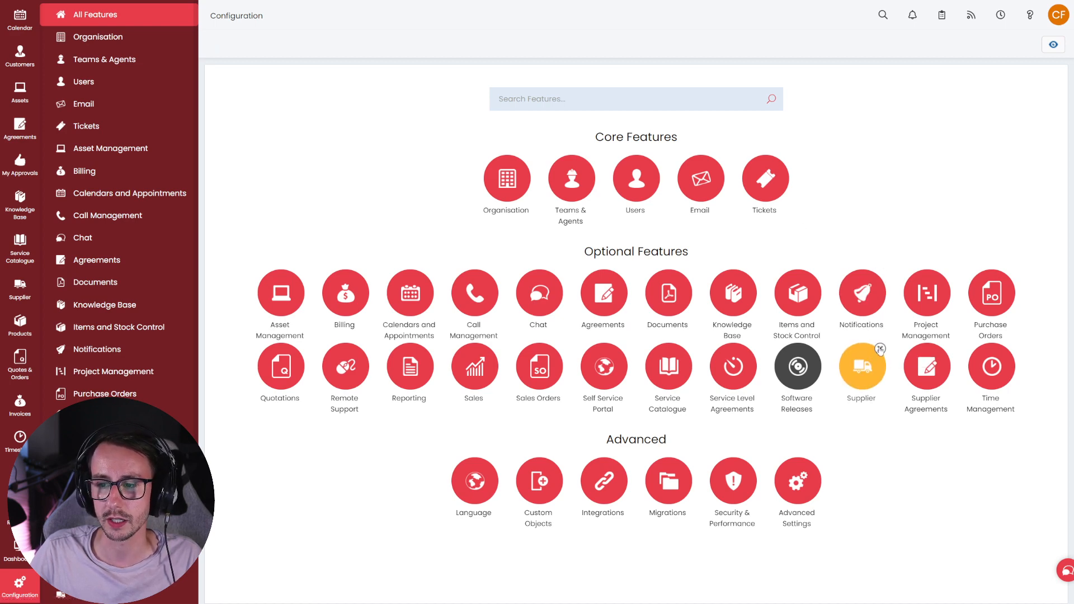
click(880, 350)
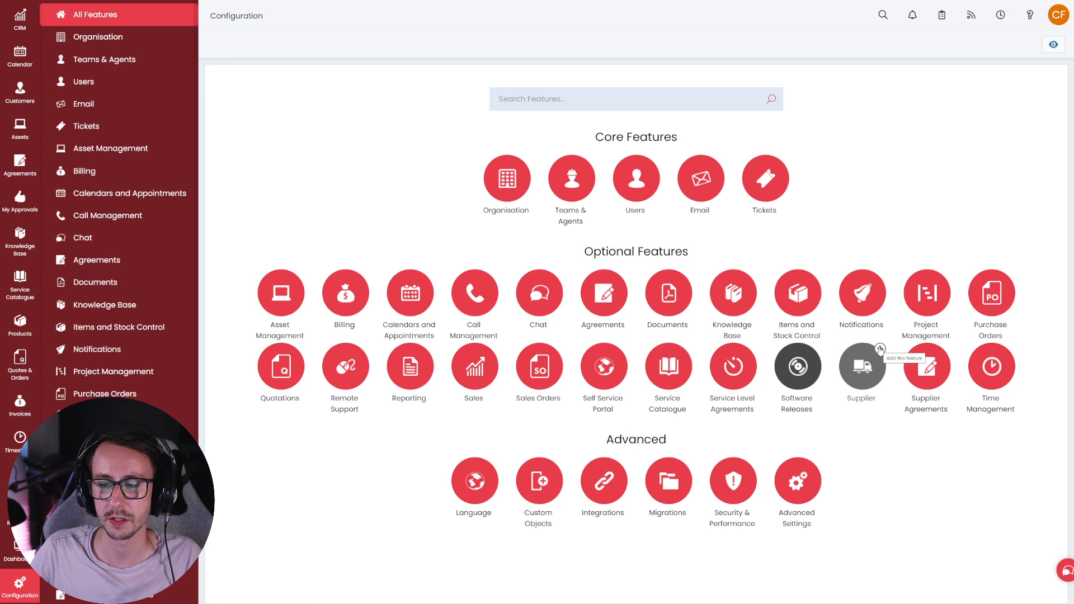
click(880, 350)
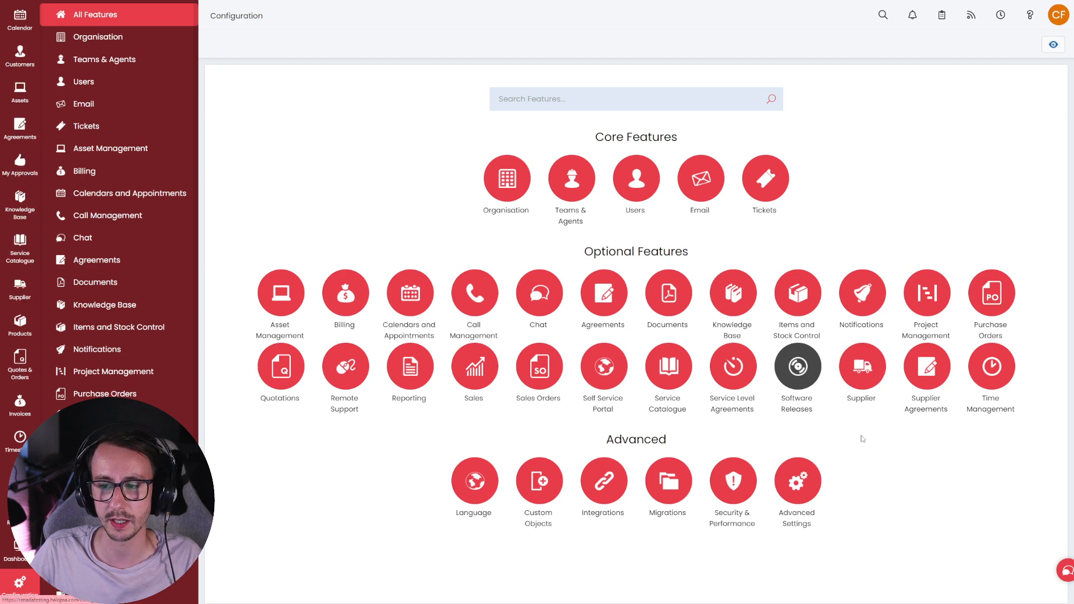
- Go to the full supplier list and start a new supplier
click(20, 292)
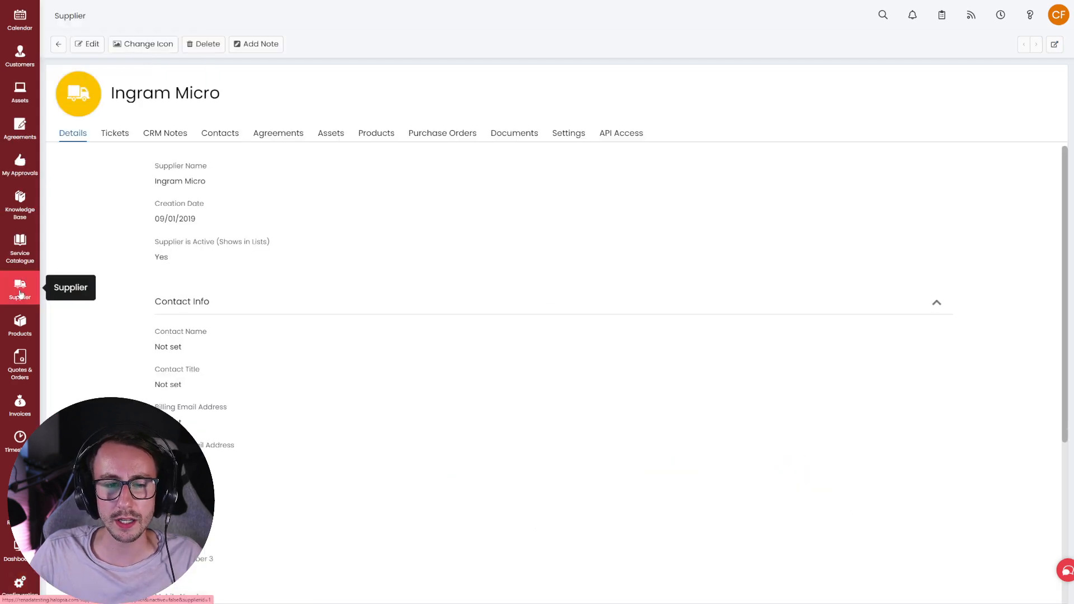
click(58, 44)
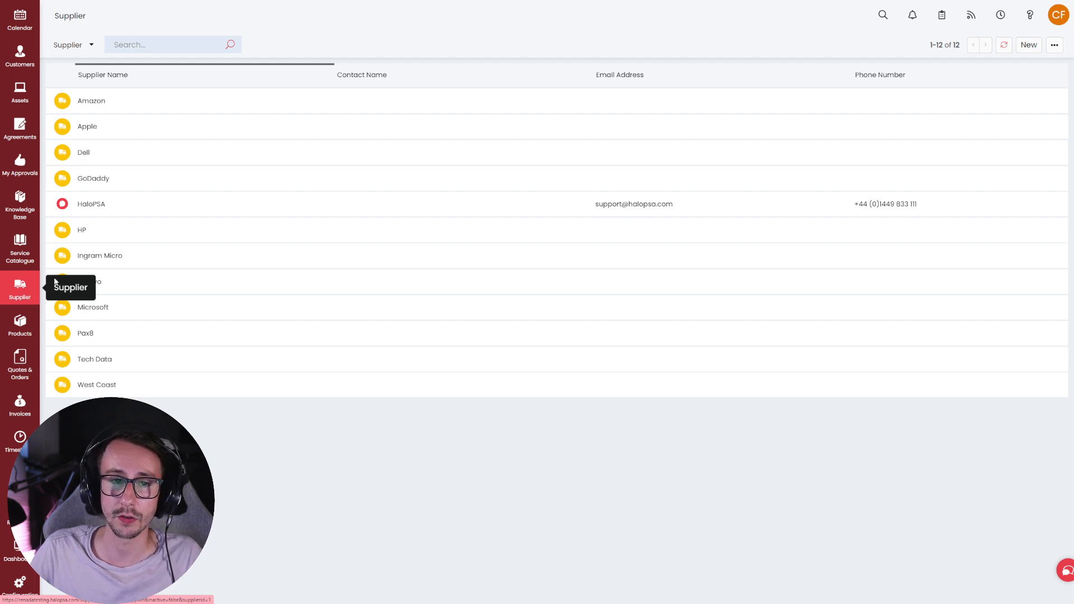
click(1029, 46)
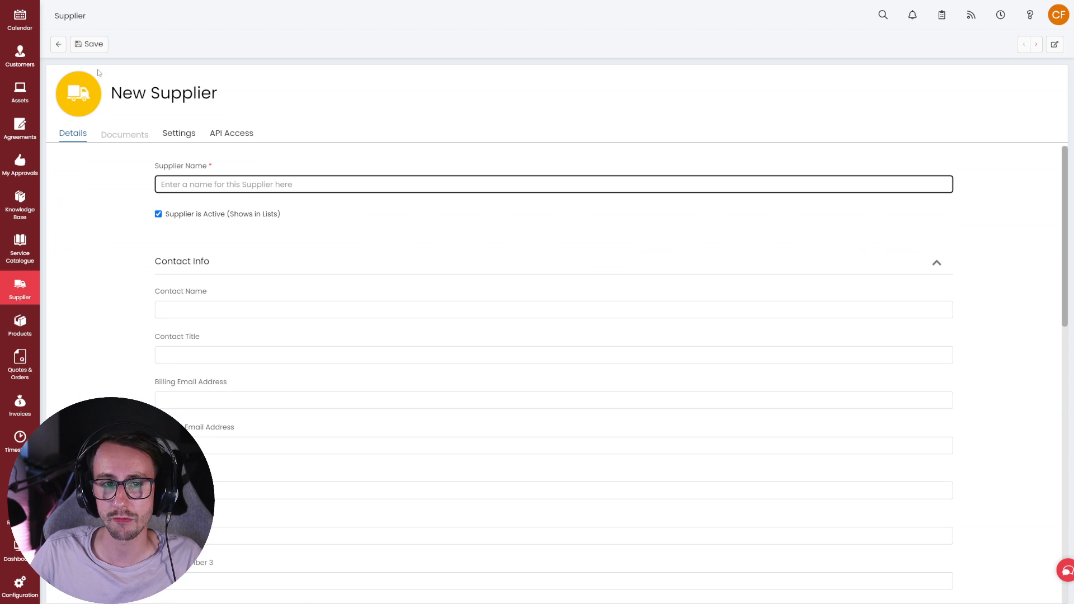
- Leave the new supplier form and bring up the edit actions for Ingram Micro
click(60, 47)
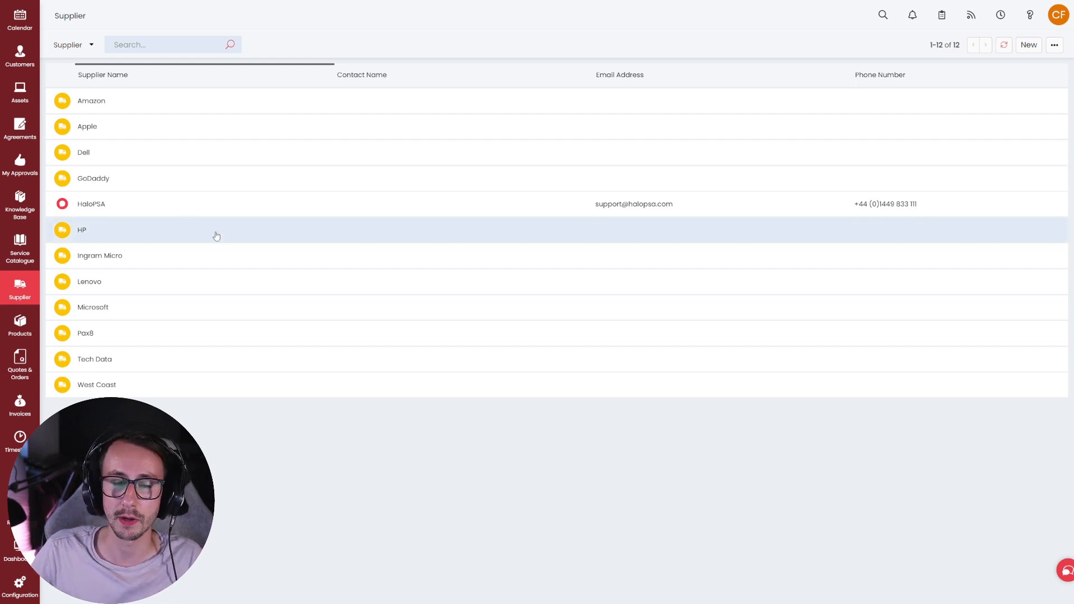
click(216, 252)
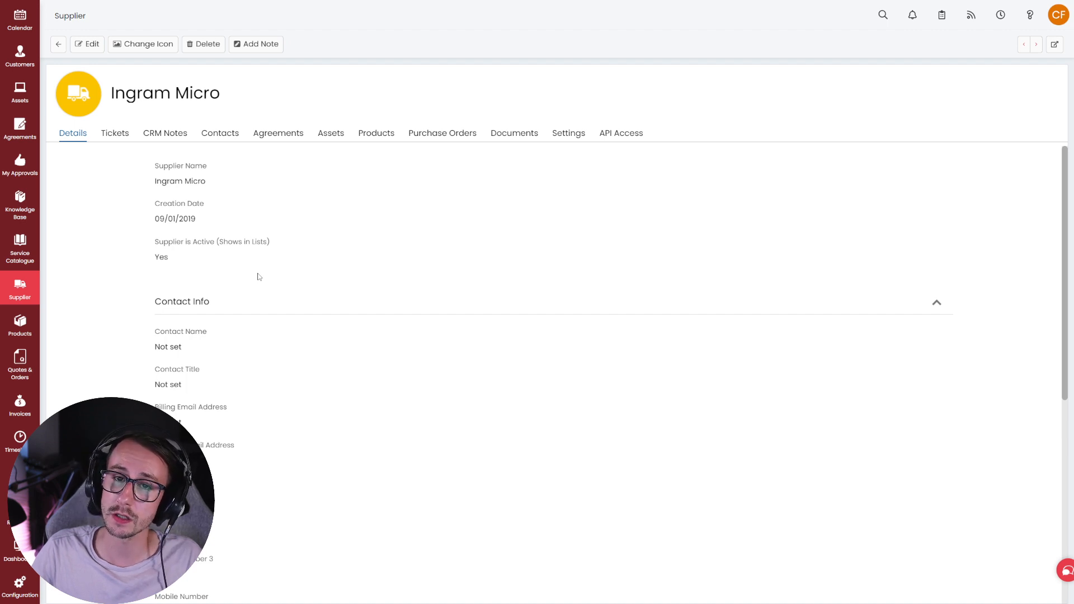
right_click(143, 256)
- Put Ingram Micro into edit mode and review its name, Active status and empty Contact Title
click(87, 44)
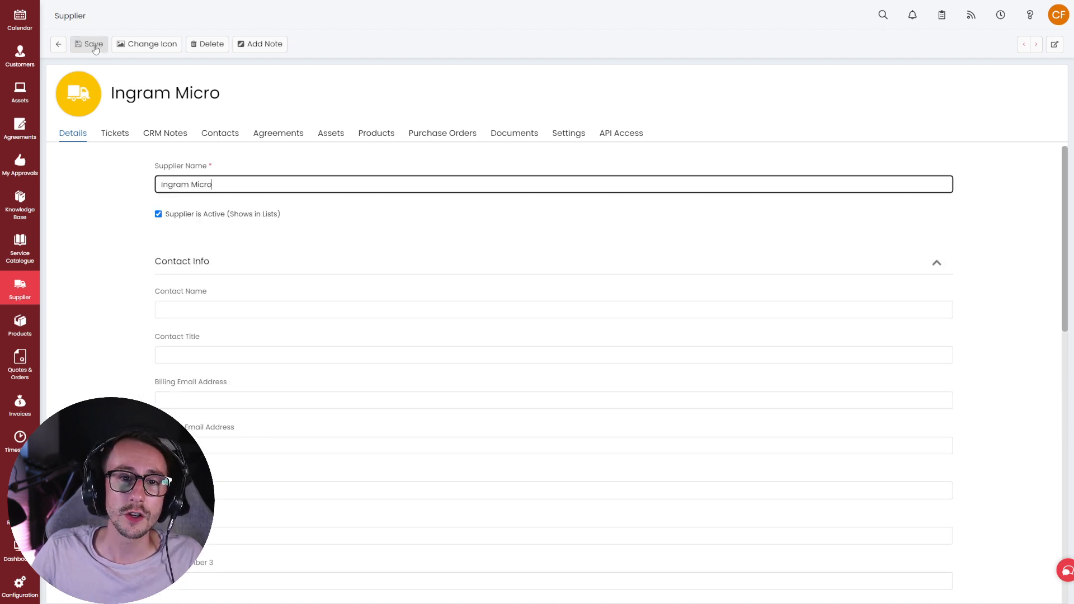
drag(244, 186, 123, 191)
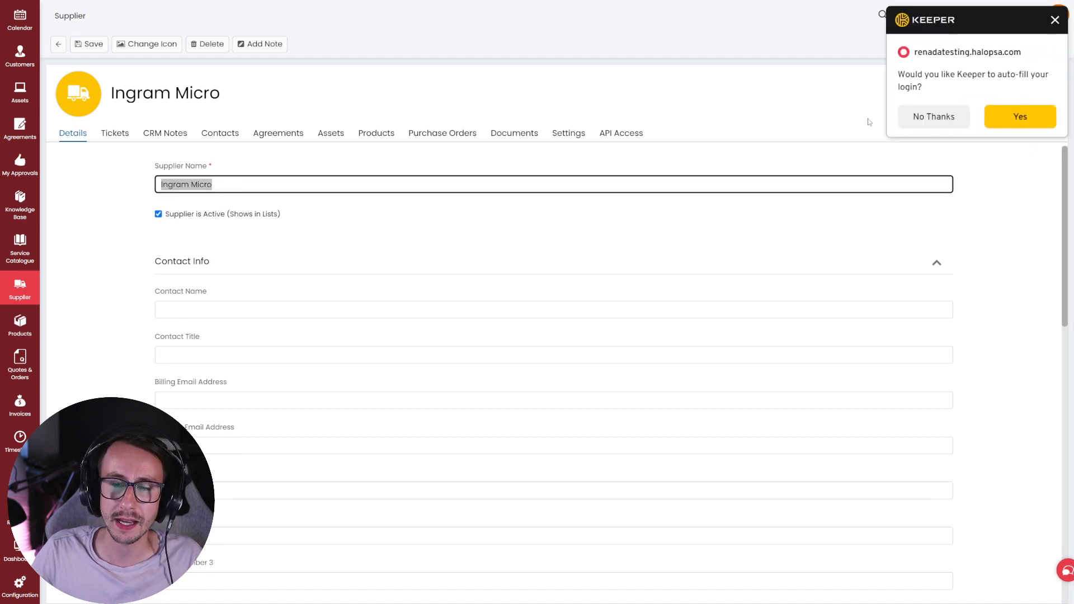
click(931, 119)
drag(346, 178, 122, 188)
click(121, 188)
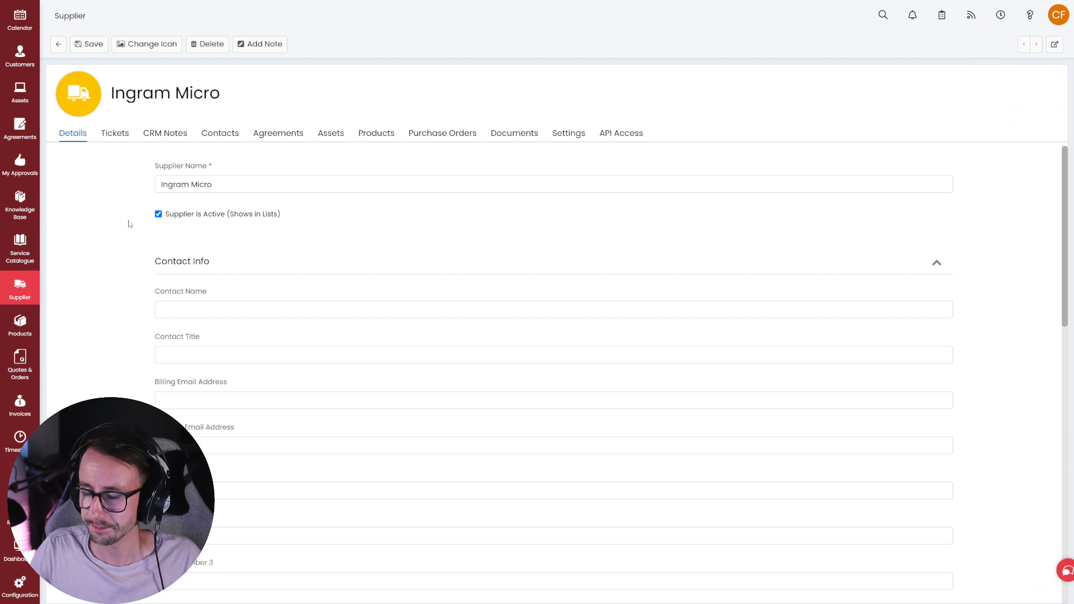
drag(328, 227, 134, 235)
click(126, 238)
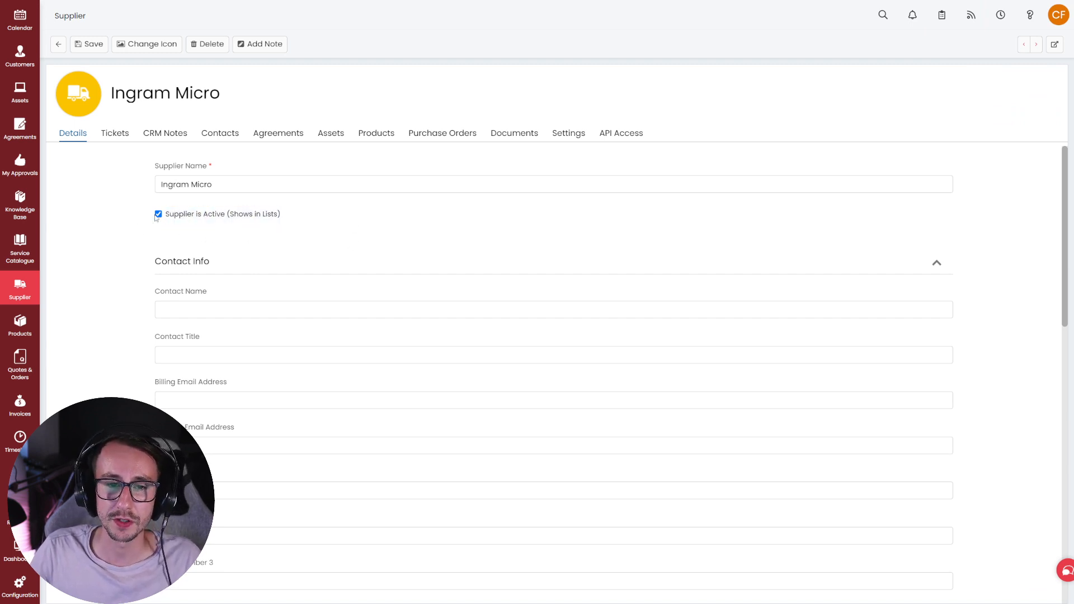
scroll(135, 235, down, 2)
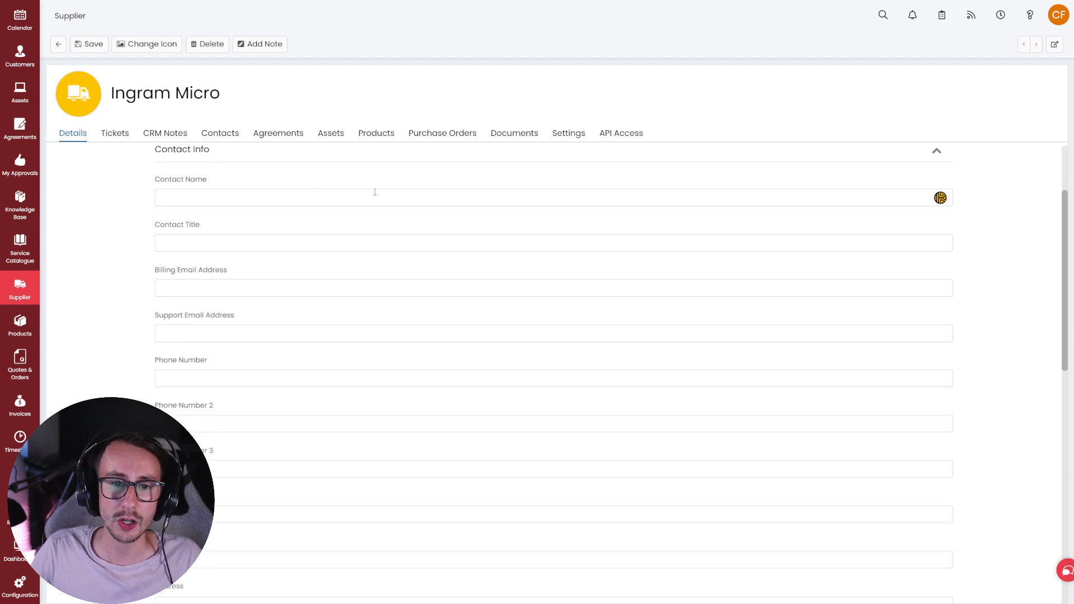
click(464, 246)
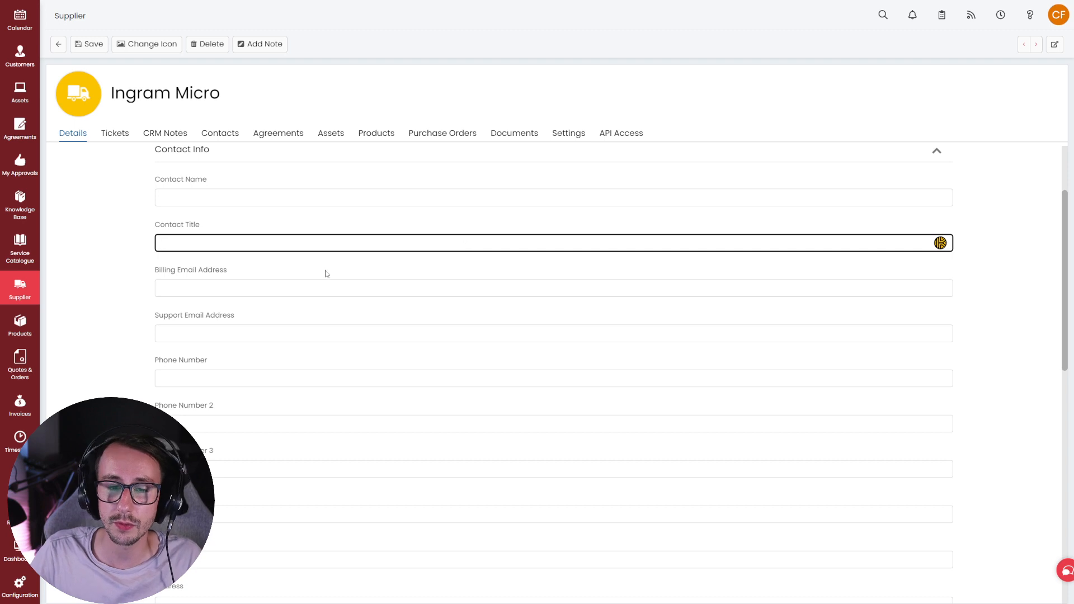
click(129, 276)
scroll(129, 276, down, 2)
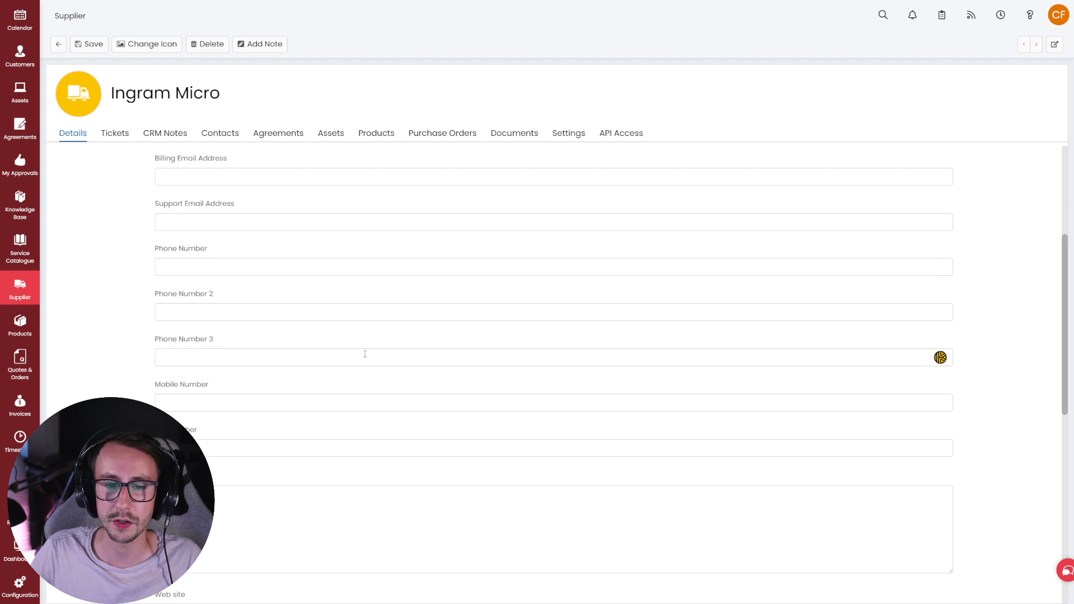
scroll(312, 437, down, 4)
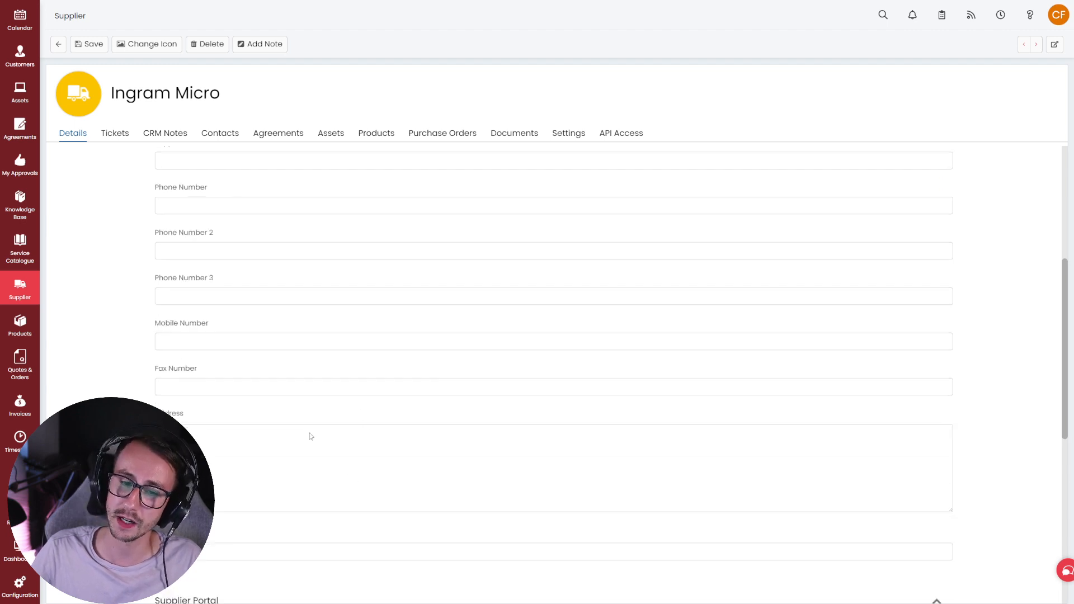
scroll(370, 380, up, 4)
scroll(374, 381, up, 4)
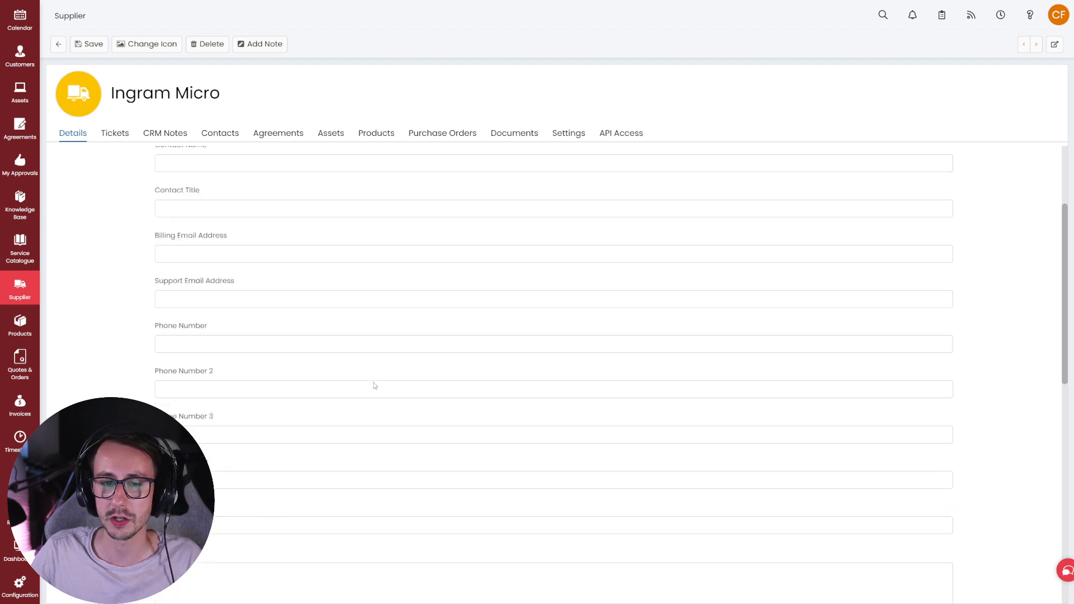
scroll(374, 382, down, 2)
- Enter the supplier's support e-mail address and save the record
click(244, 329)
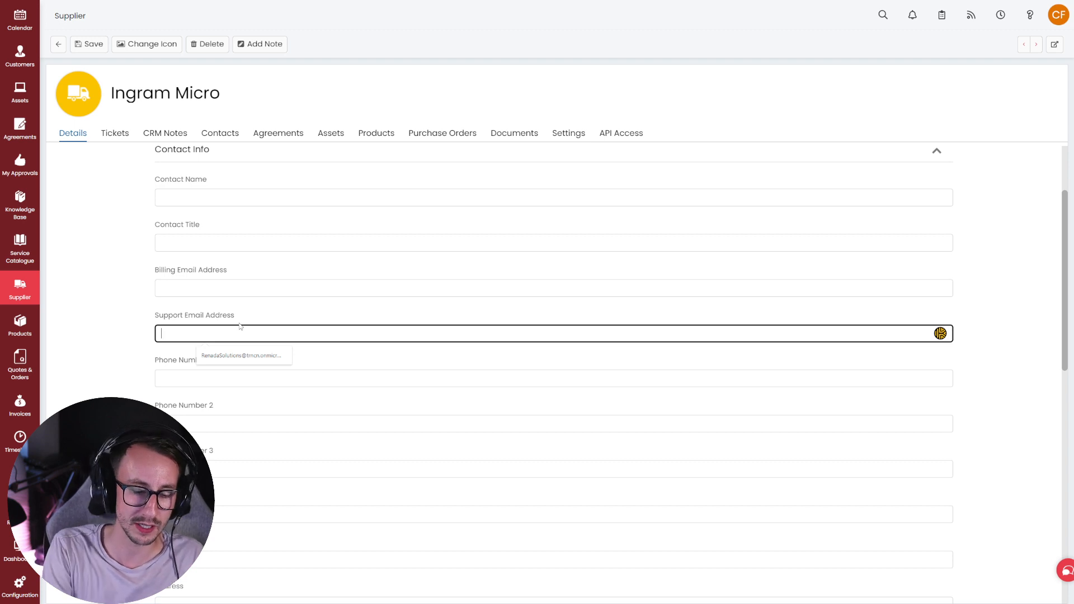
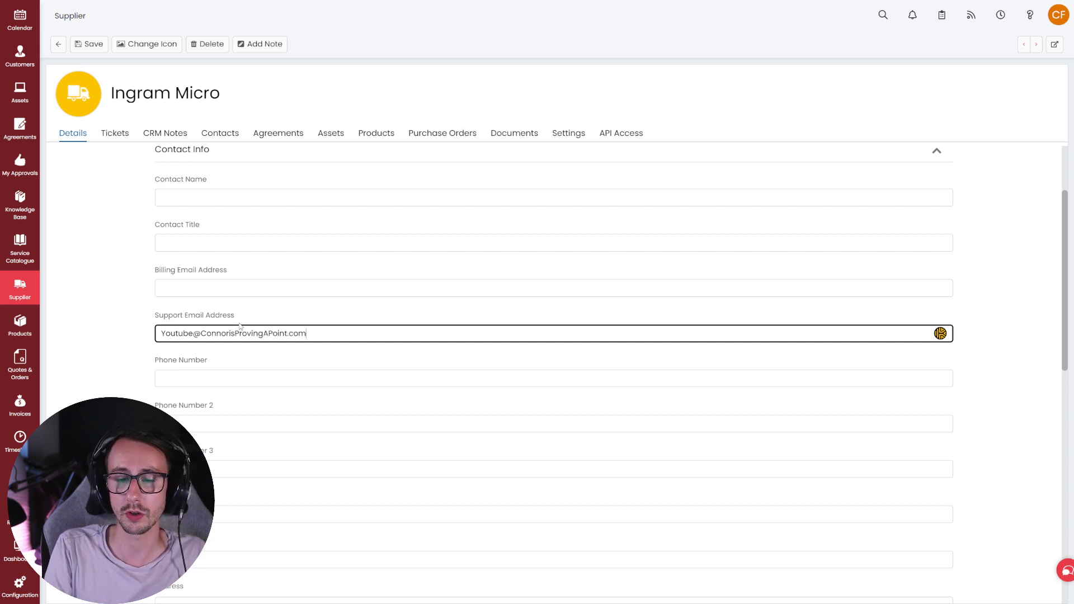
click(94, 316)
scroll(94, 317, down, 10)
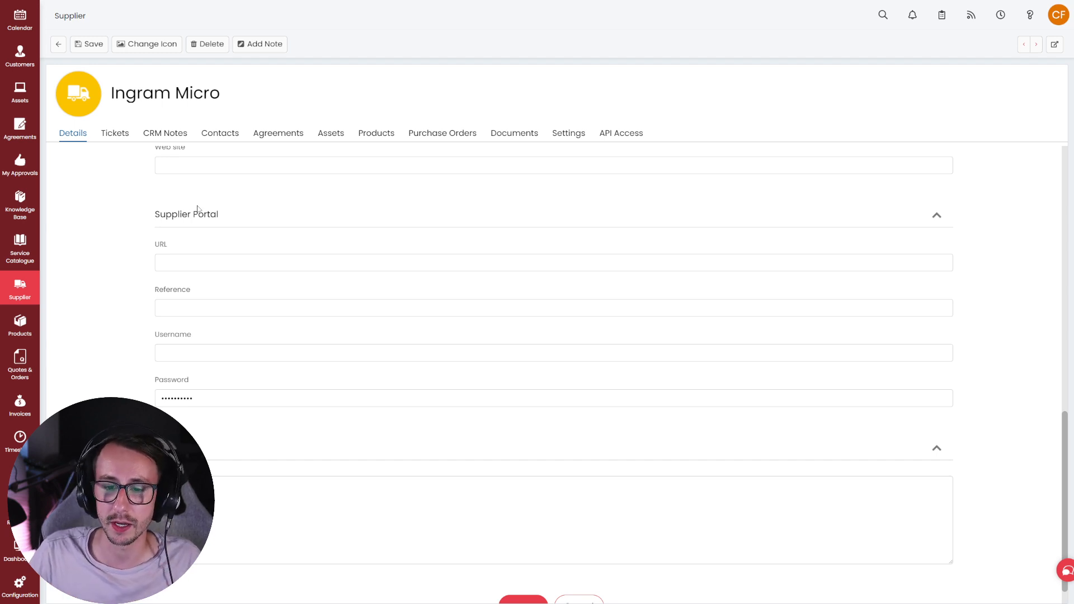
click(88, 44)
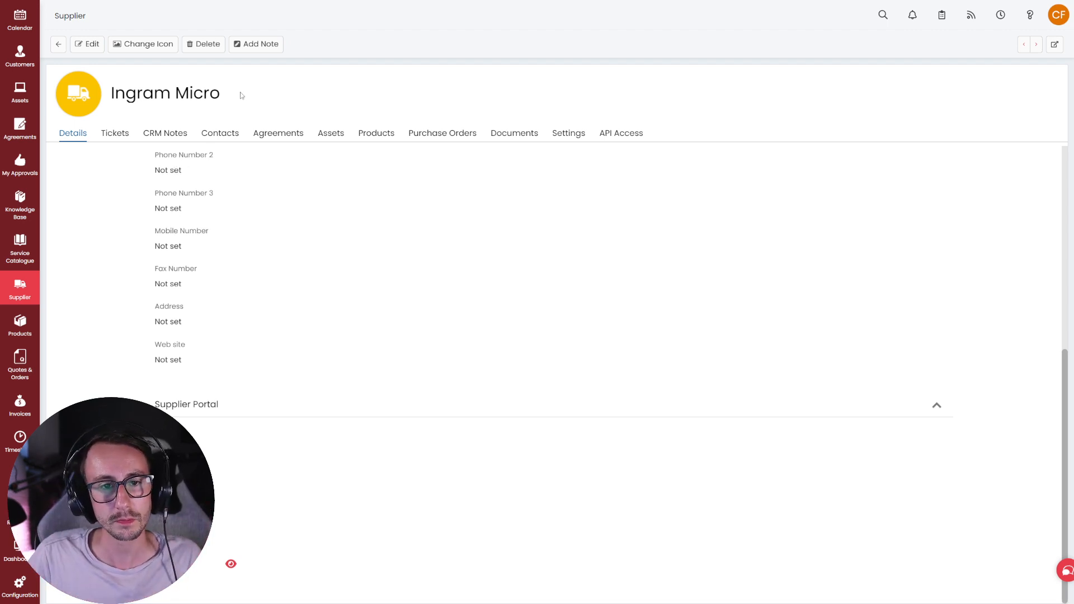
- Check Ingram Micro's tickets, then switch to its CRM Notes and add a blank new note
click(104, 140)
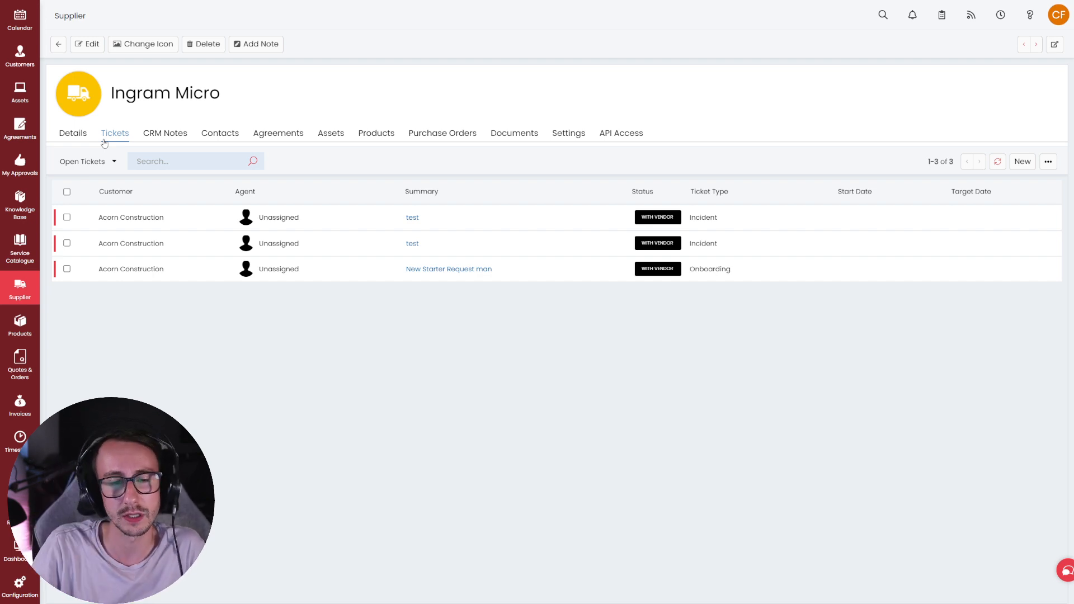
double_click(179, 143)
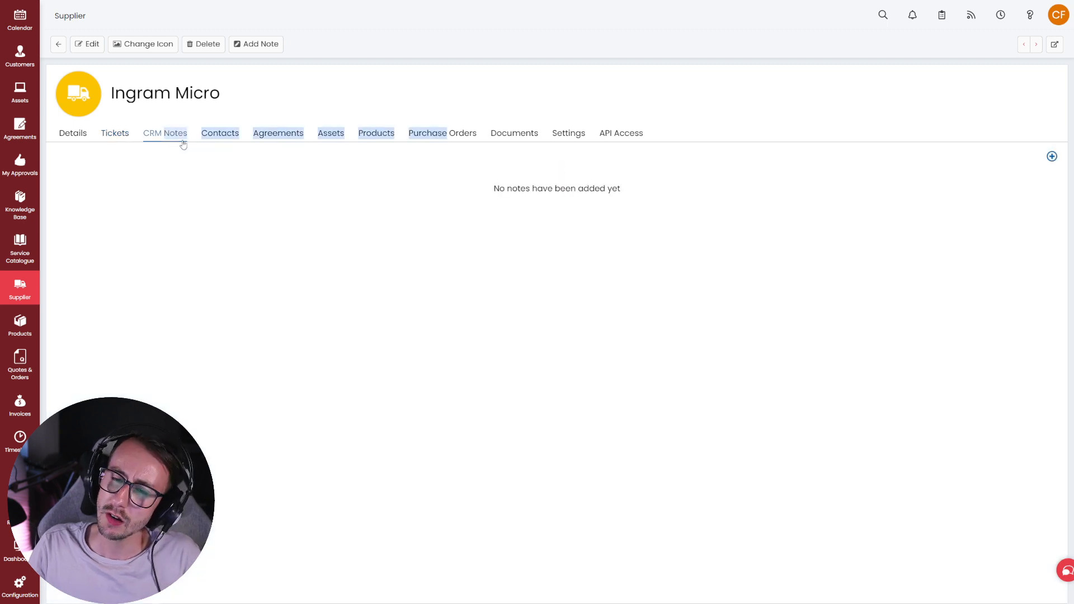
click(391, 218)
click(1046, 157)
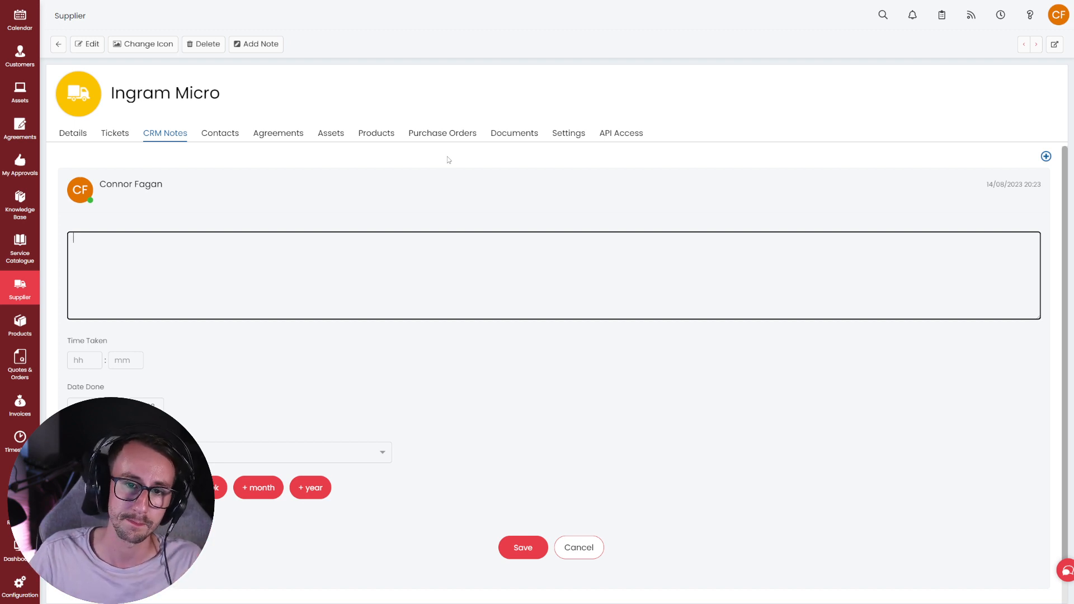
- Switch to Ingram Micro's Contacts tab, which lists no users
click(208, 133)
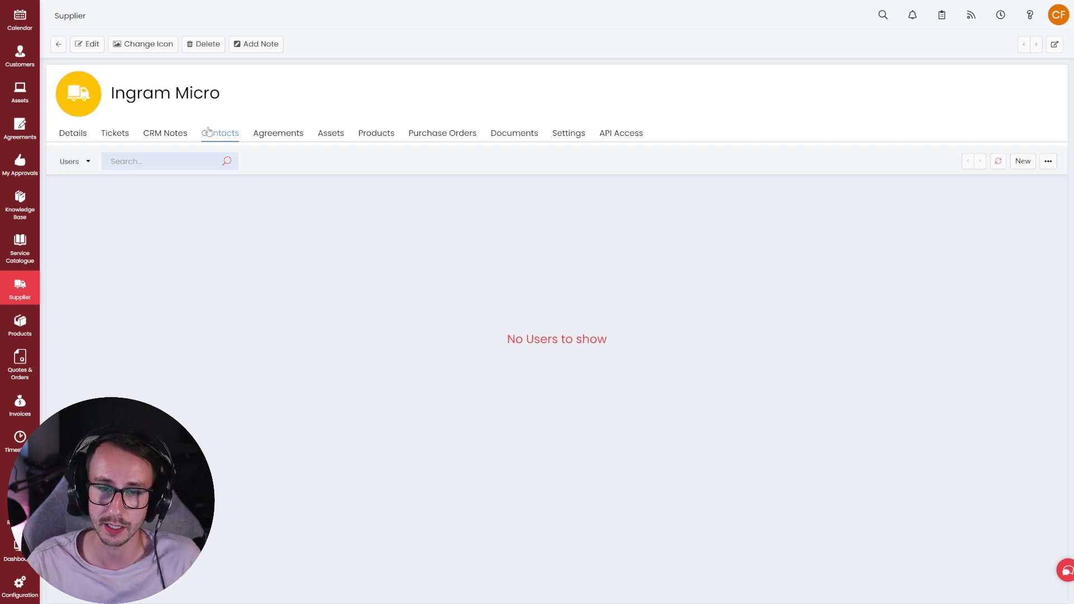
- Open agreement 456456456 and check its dates, 14/08/2023 to 14/08/2024
click(288, 132)
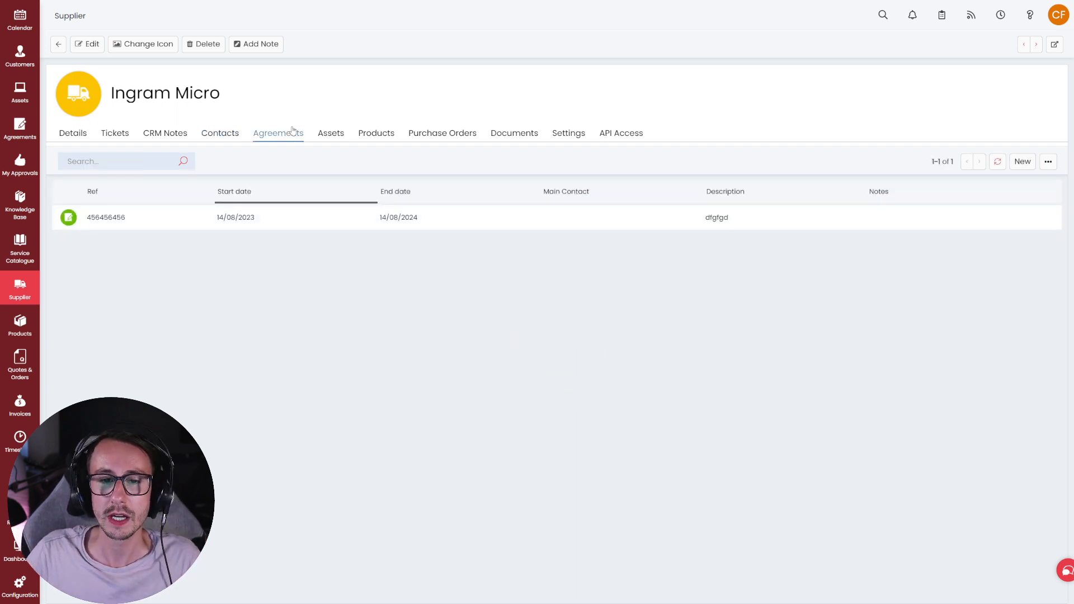
click(334, 215)
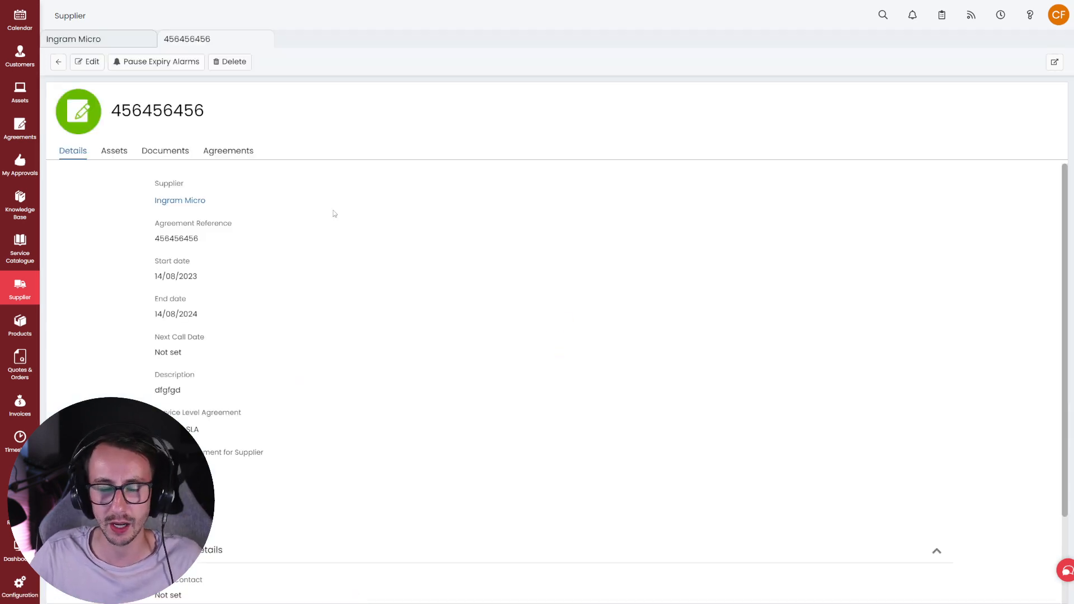
mouse_move(203, 314)
mouse_down()
mouse_move(151, 263)
mouse_move(211, 311)
mouse_up()
click(150, 264)
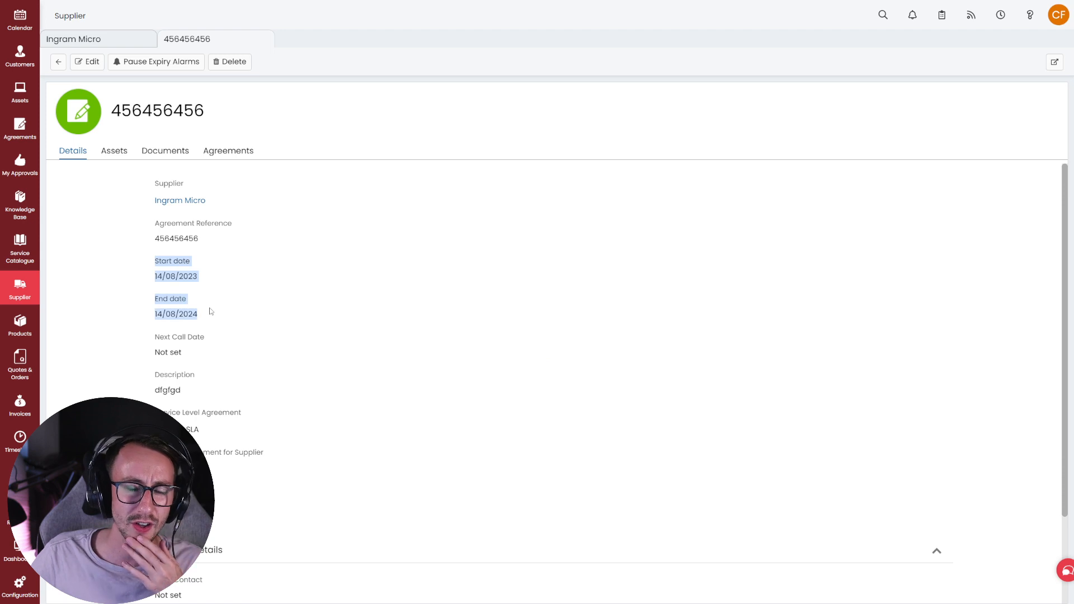
scroll(211, 312, down, 2)
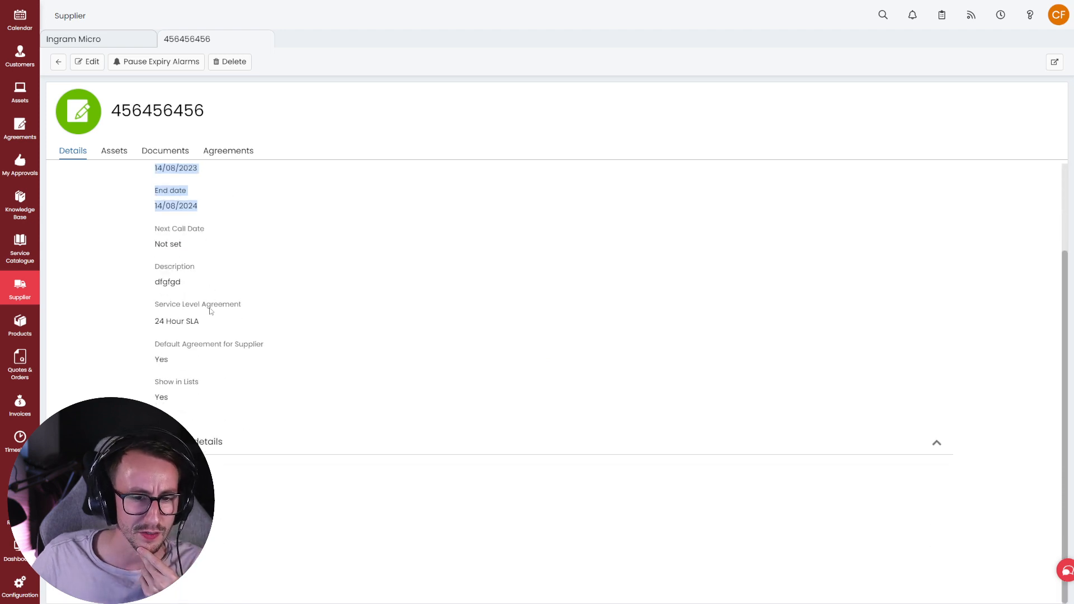
scroll(211, 311, up, 2)
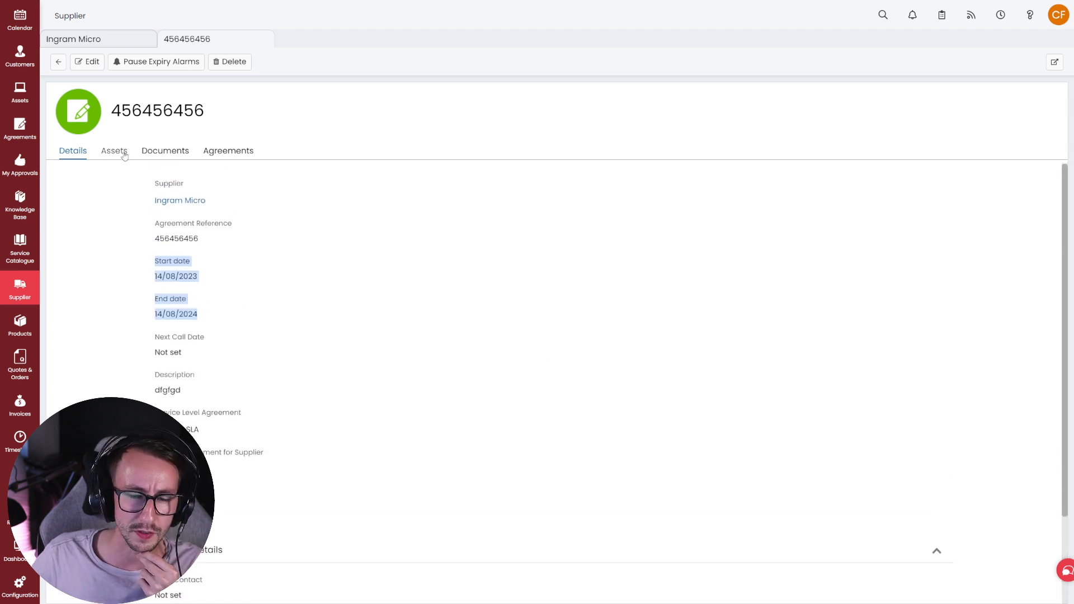
click(240, 322)
- Review the agreement's 24 Hour SLA and its default-agreement-for-supplier setting
drag(152, 412, 193, 438)
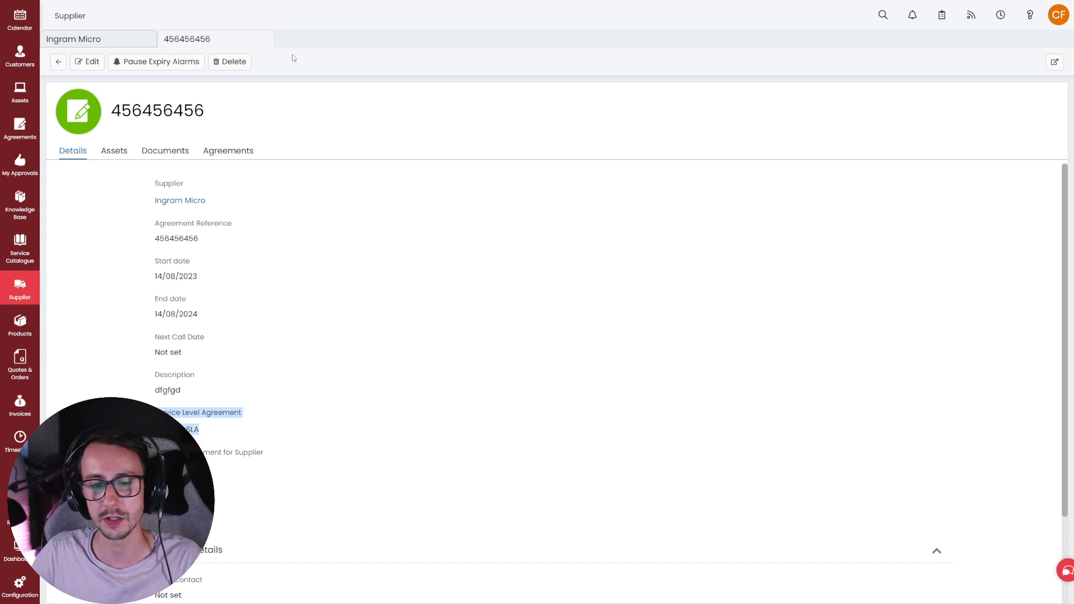
drag(222, 429, 156, 413)
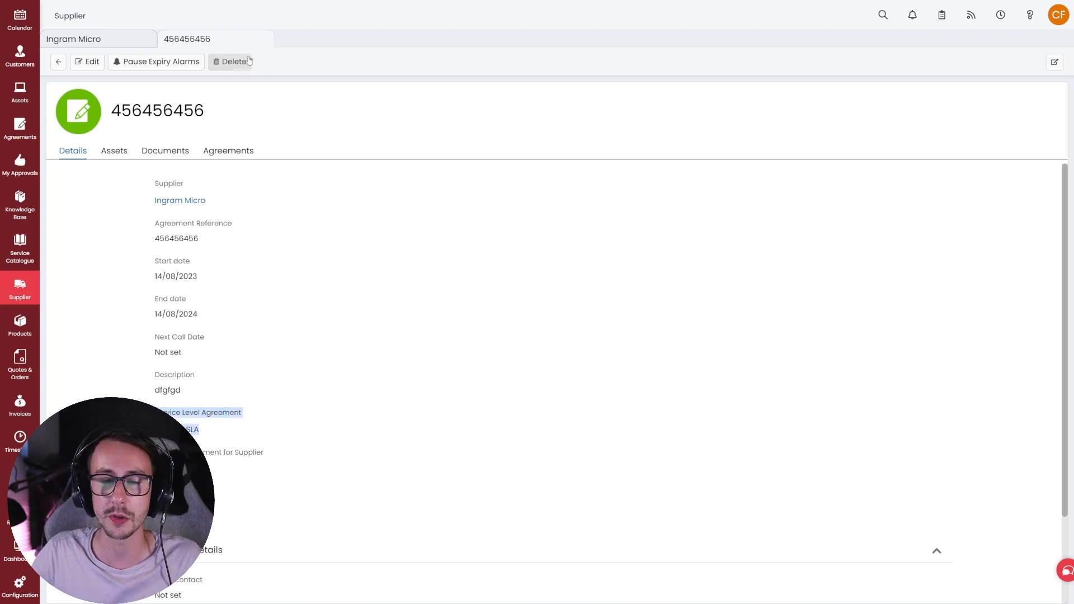
mouse_move(265, 454)
mouse_down()
mouse_move(156, 453)
mouse_move(273, 462)
mouse_up()
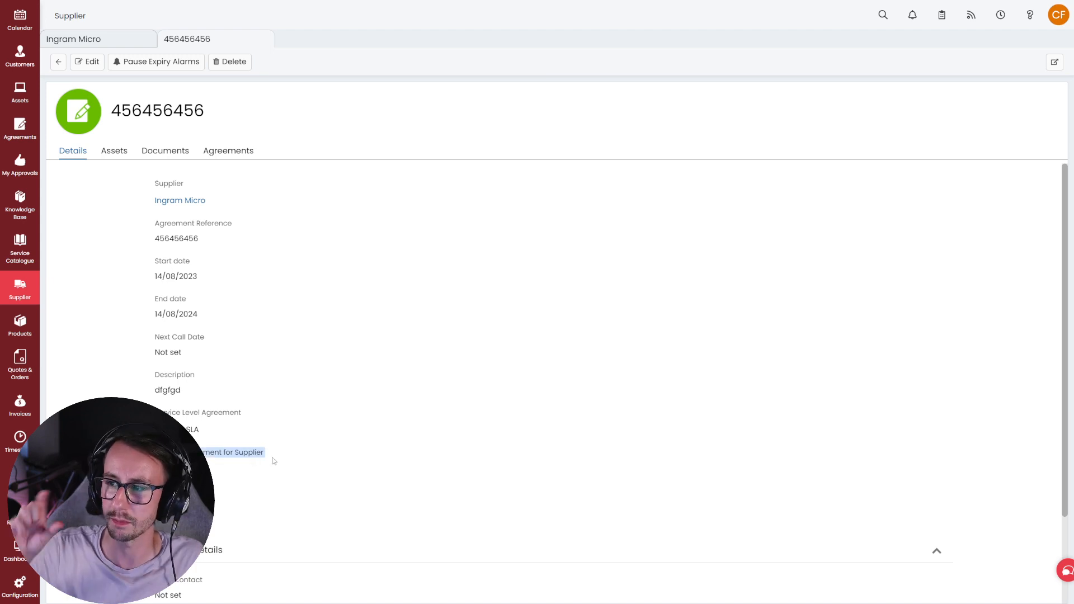
drag(273, 458, 159, 452)
click(160, 453)
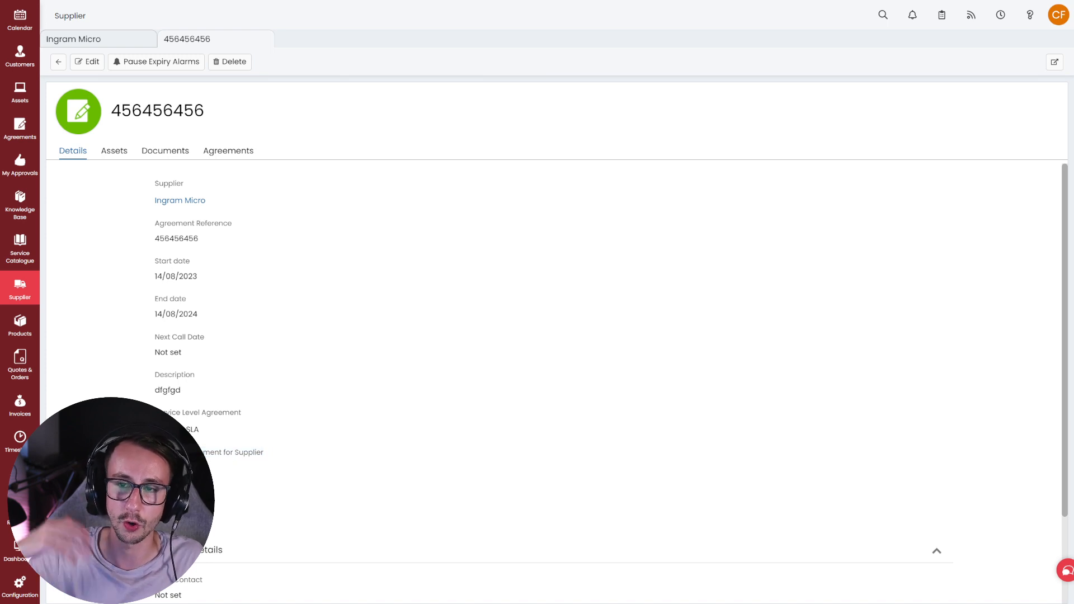
- Close the agreement, check the empty Assets tab, and list Ingram Micro's six products
click(263, 41)
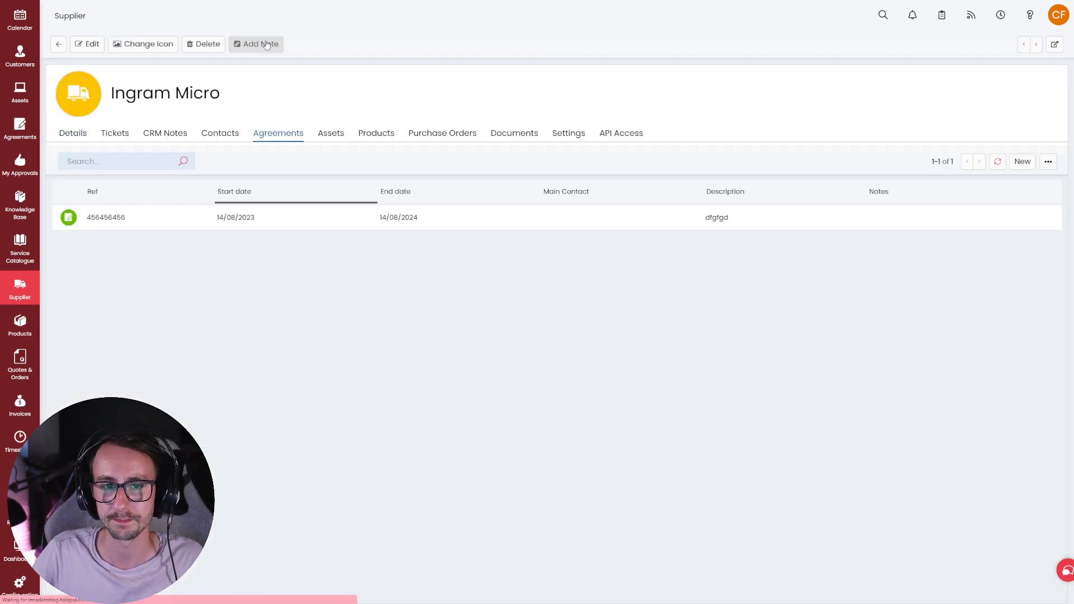
click(321, 132)
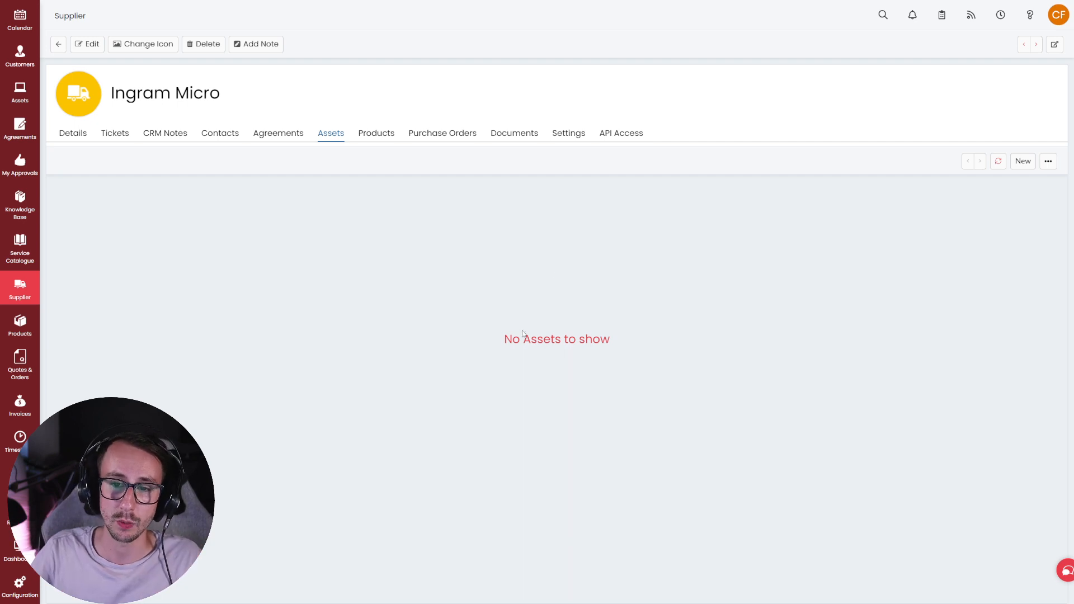
click(381, 143)
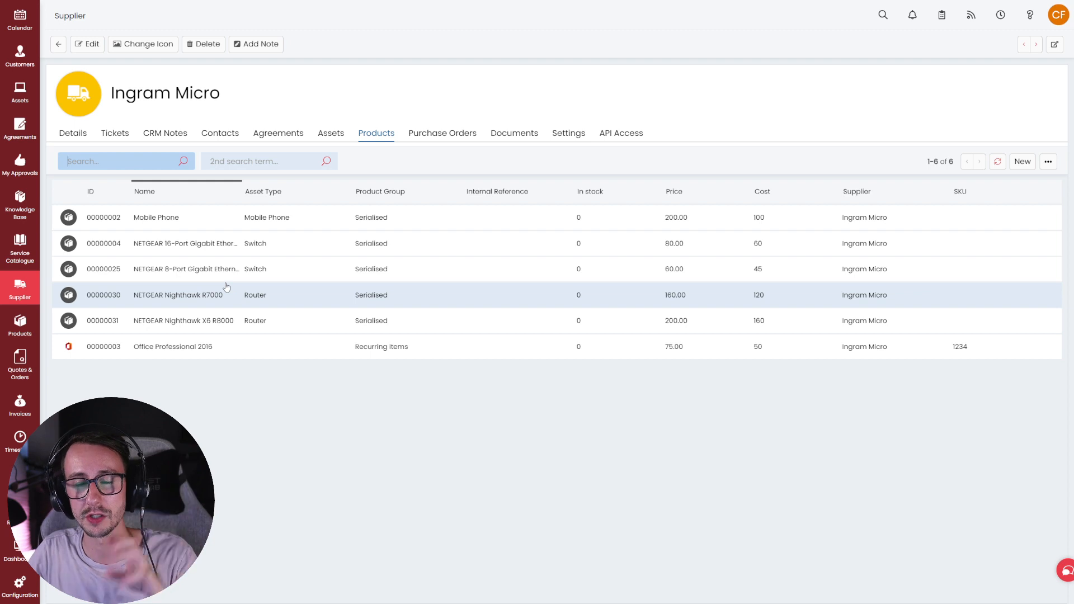
- Check Ingram Micro's empty Purchase Orders and Documents, then show its Settings tab
click(442, 134)
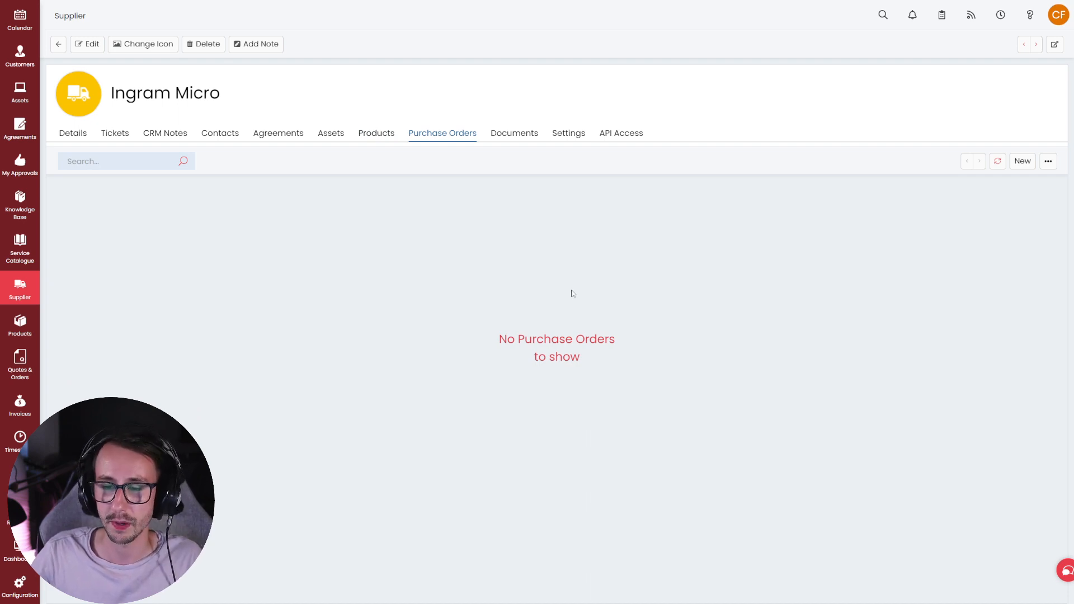
click(526, 140)
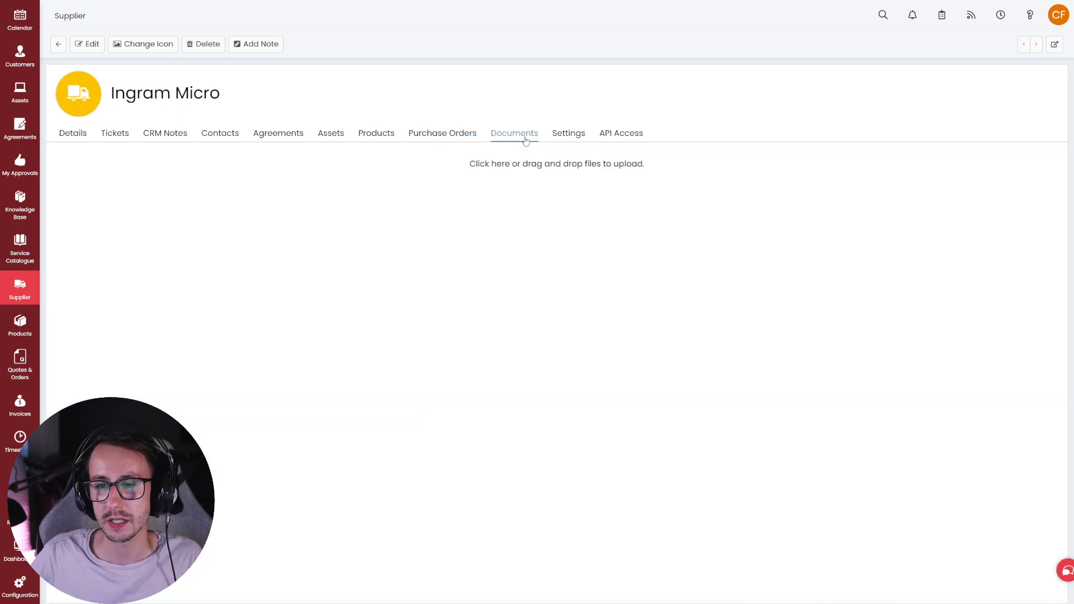
click(564, 144)
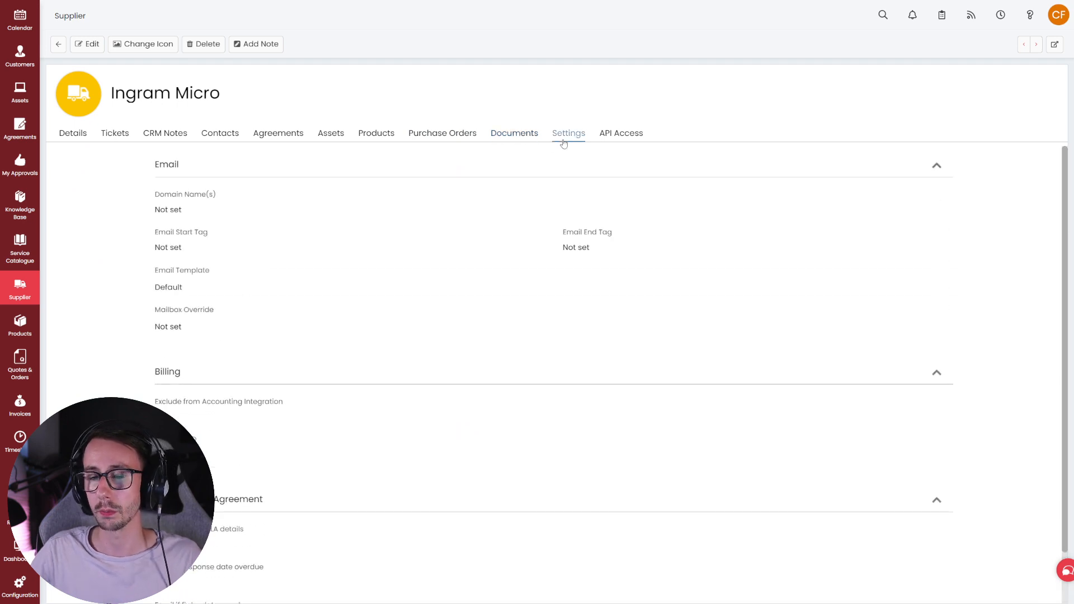
- Edit the settings and enter ingrammicro.com as the supplier's domain name
click(89, 46)
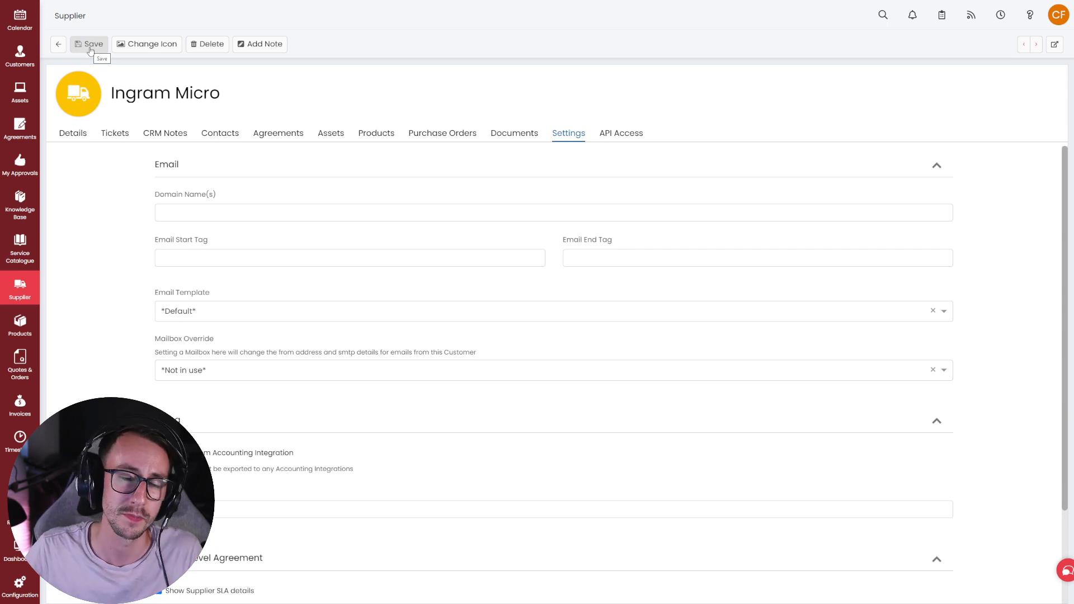
click(250, 211)
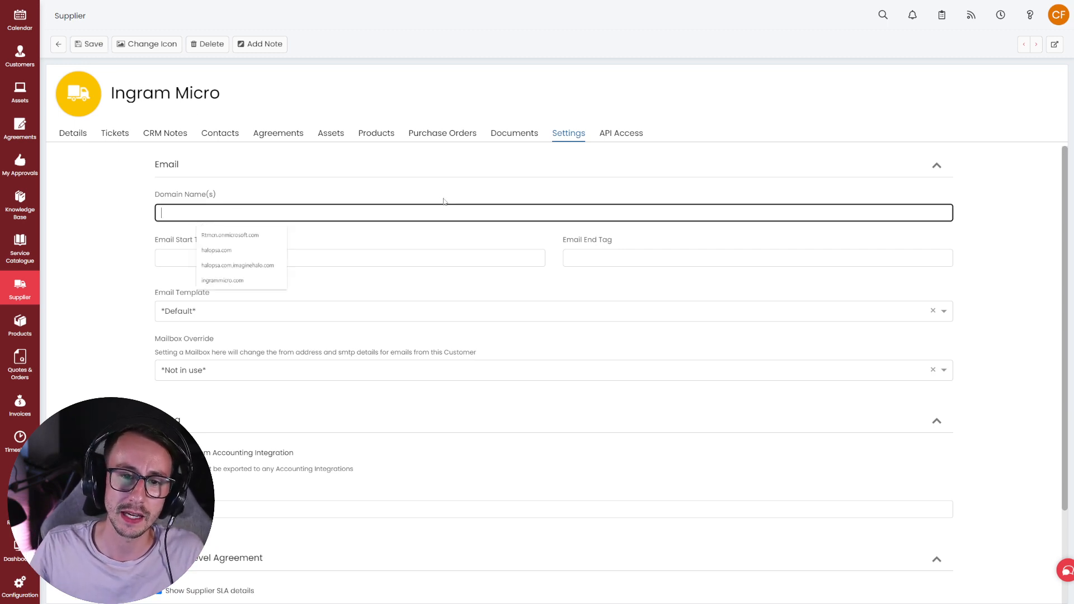
click(248, 282)
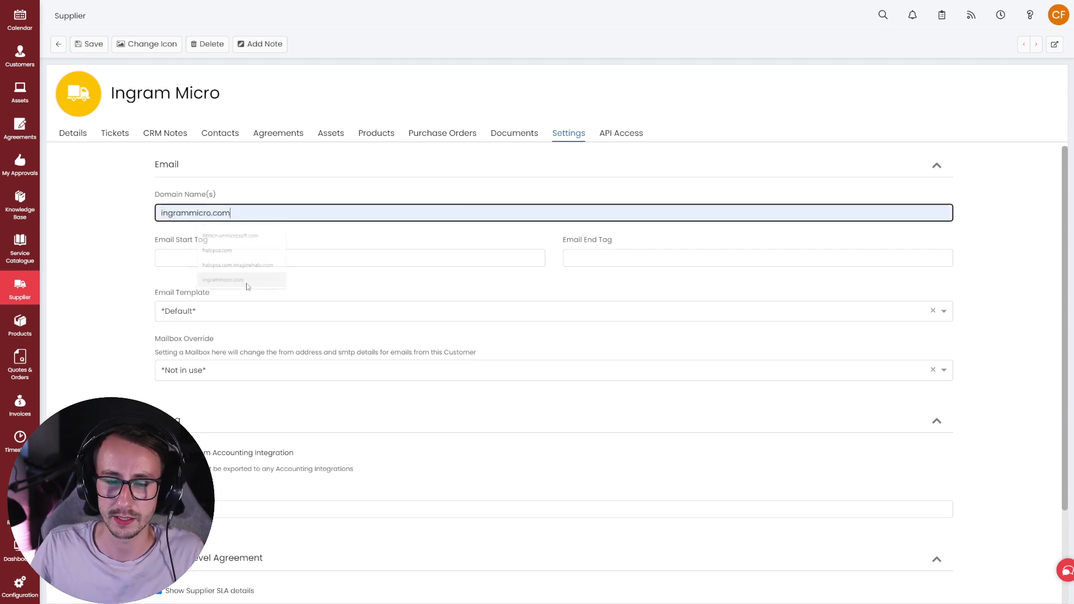
drag(246, 214, 140, 208)
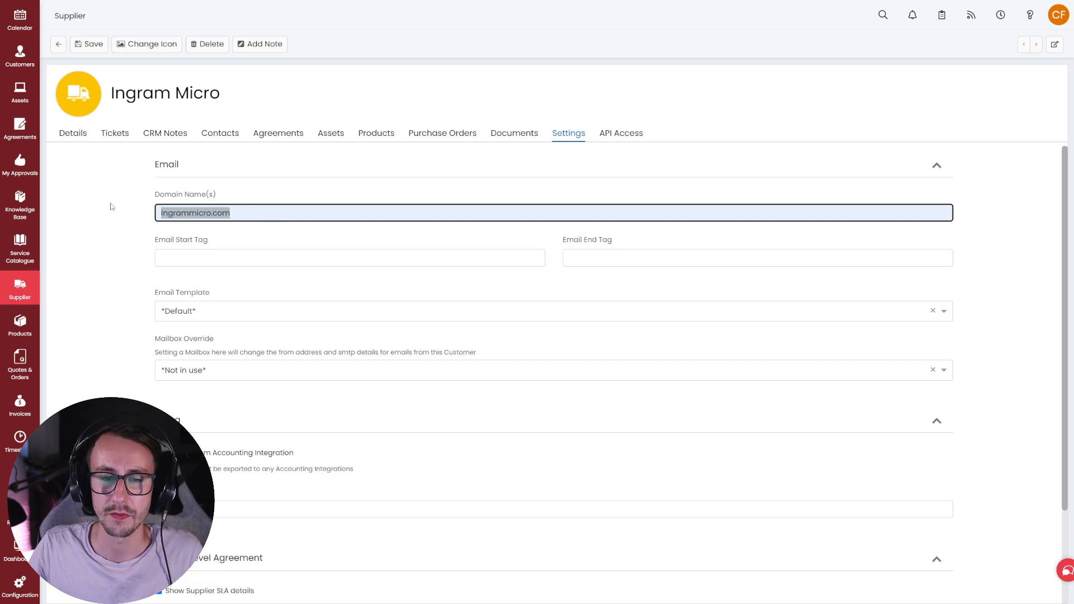
click(258, 218)
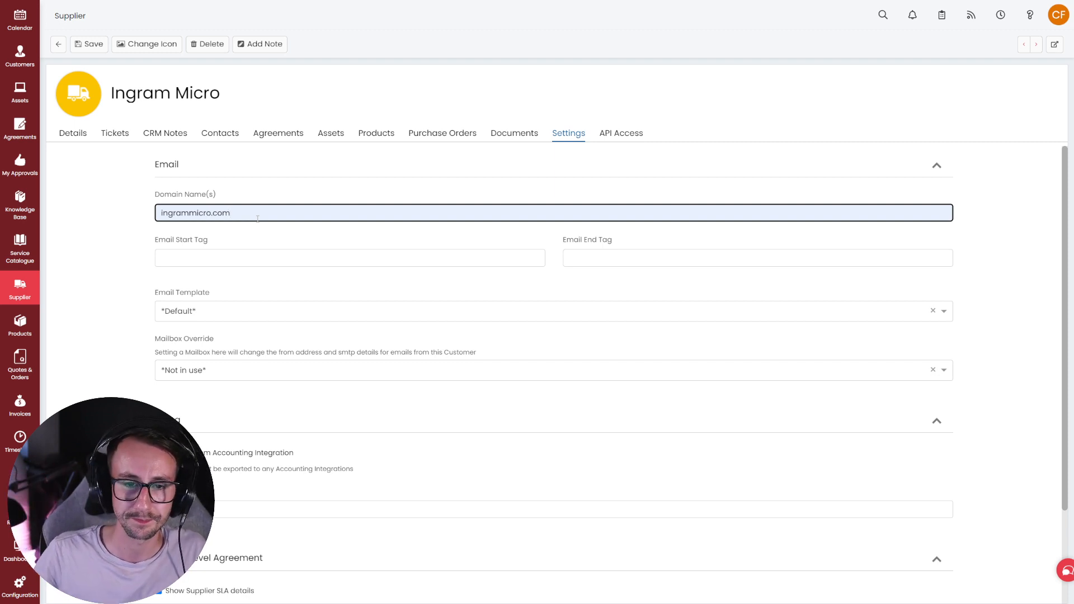
drag(206, 195, 217, 197)
click(217, 197)
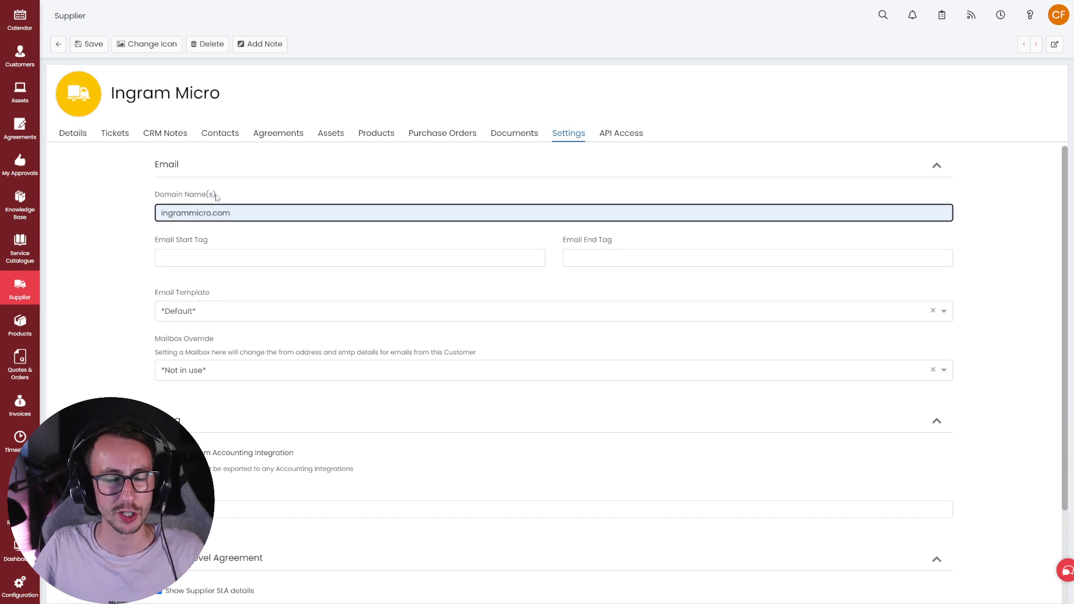
drag(216, 197, 209, 196)
click(208, 196)
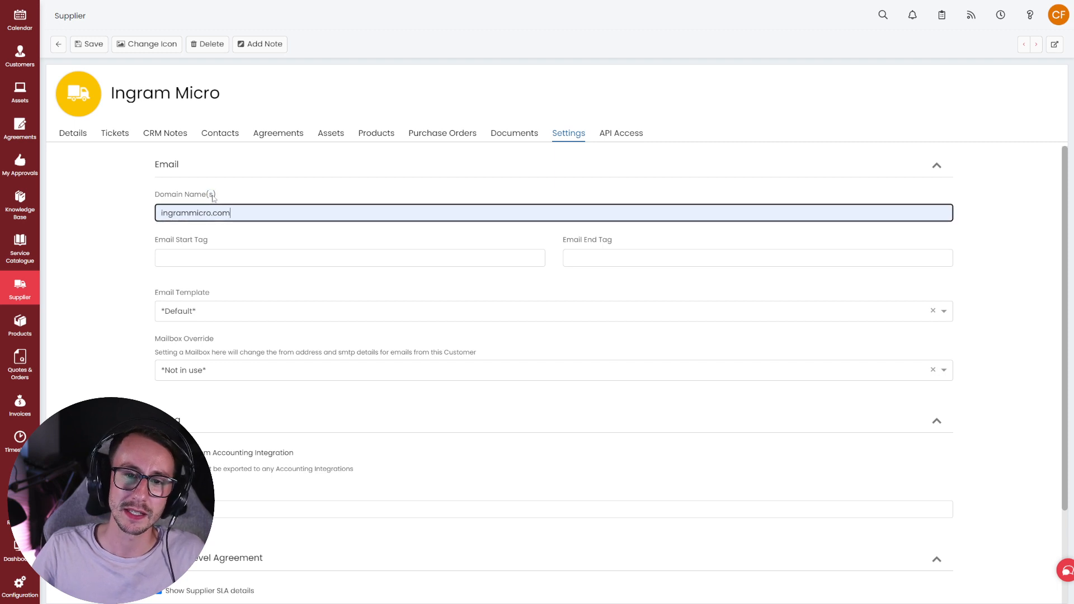
- Try adding ingrammicro.co.uk as a second domain, then remove it, keeping only ingrammicro.com
text(,)
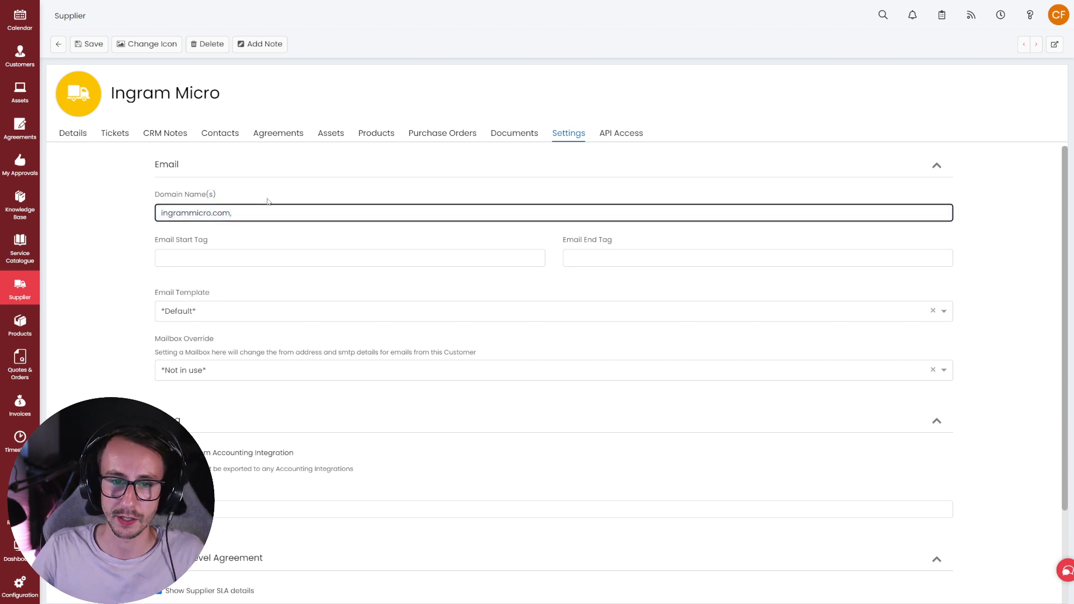
text(ingrammi)
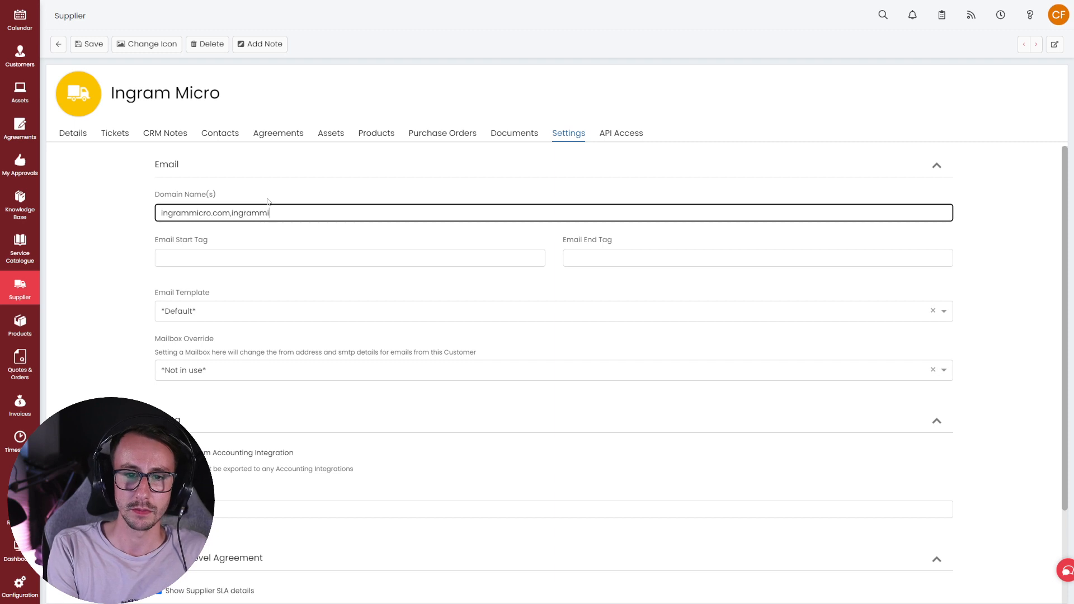
text(cro.co.uk)
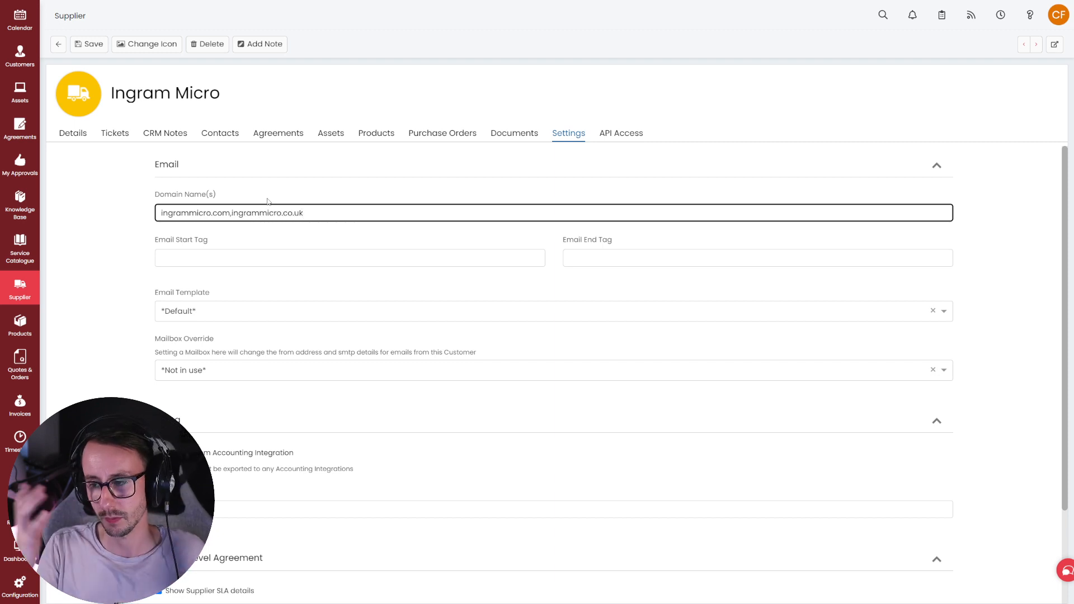
drag(310, 213, 232, 228)
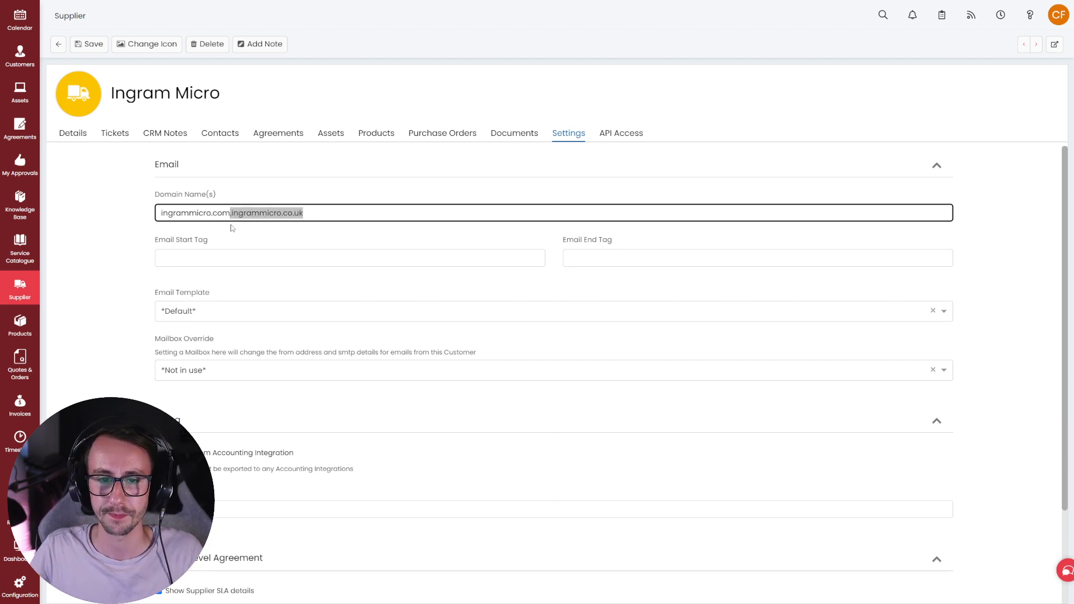
key(BackSpace)
key(BackSpace)
key(Tab)
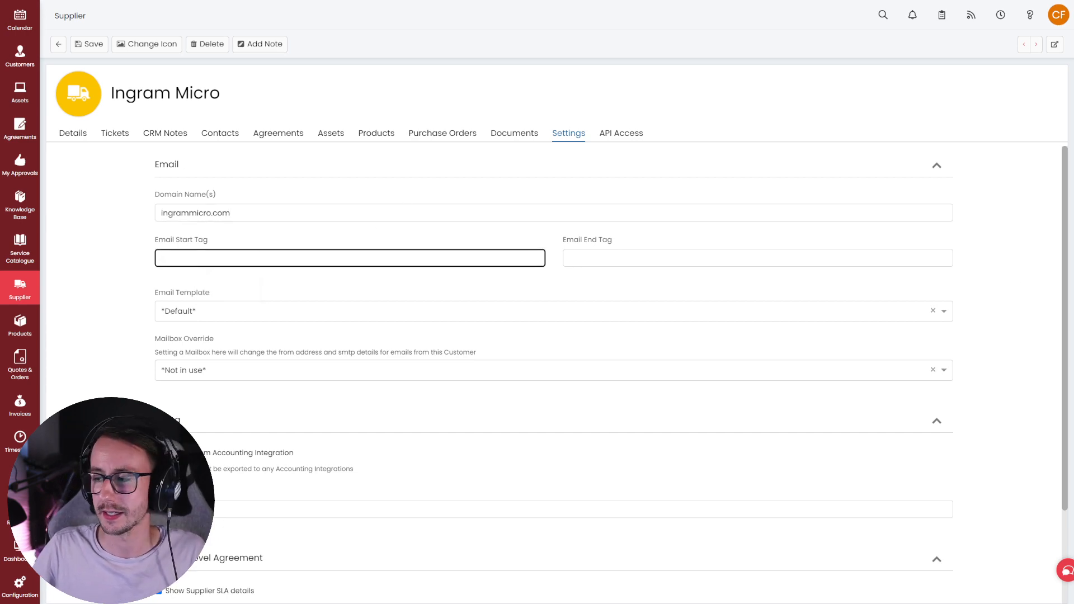
- Bring the Outlook support email onscreen and select [HALO:0492693] in its subject
drag(1073, 179, 498, 117)
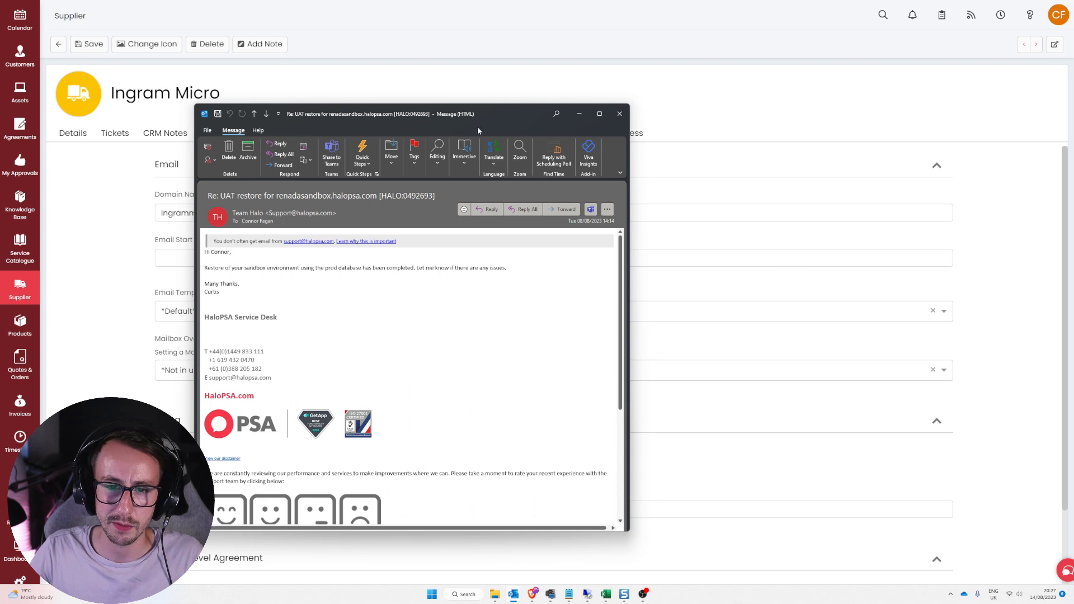
drag(259, 269, 401, 271)
click(400, 271)
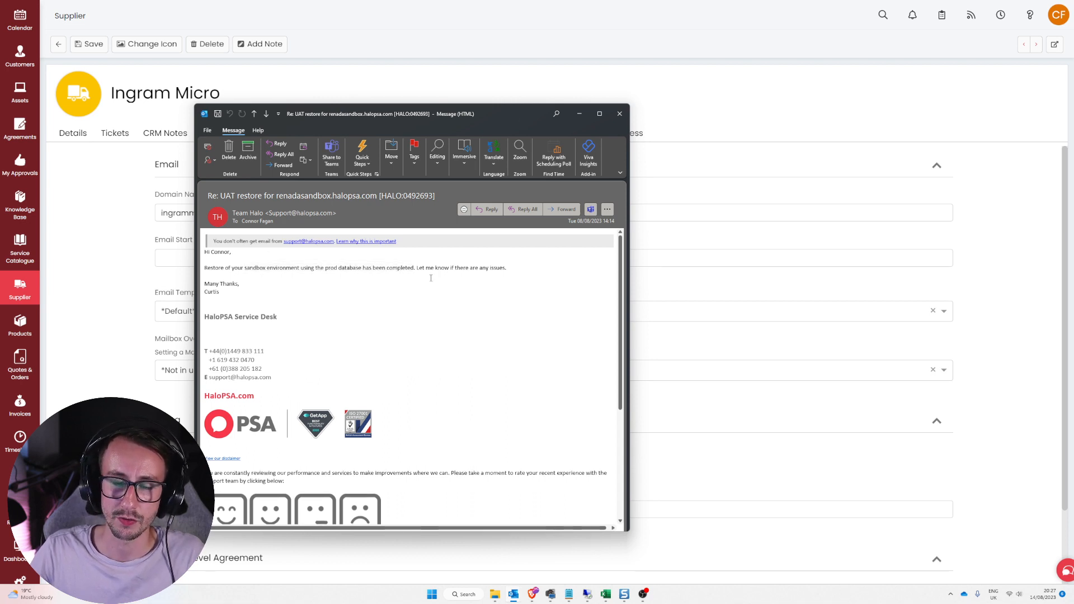
drag(507, 113, 553, 99)
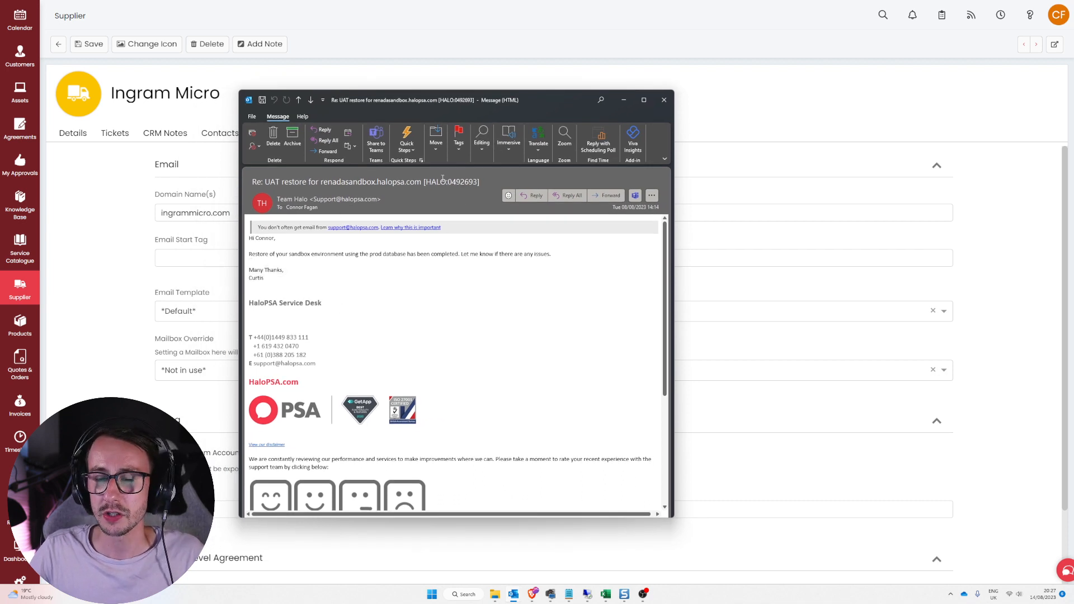
drag(421, 183, 463, 180)
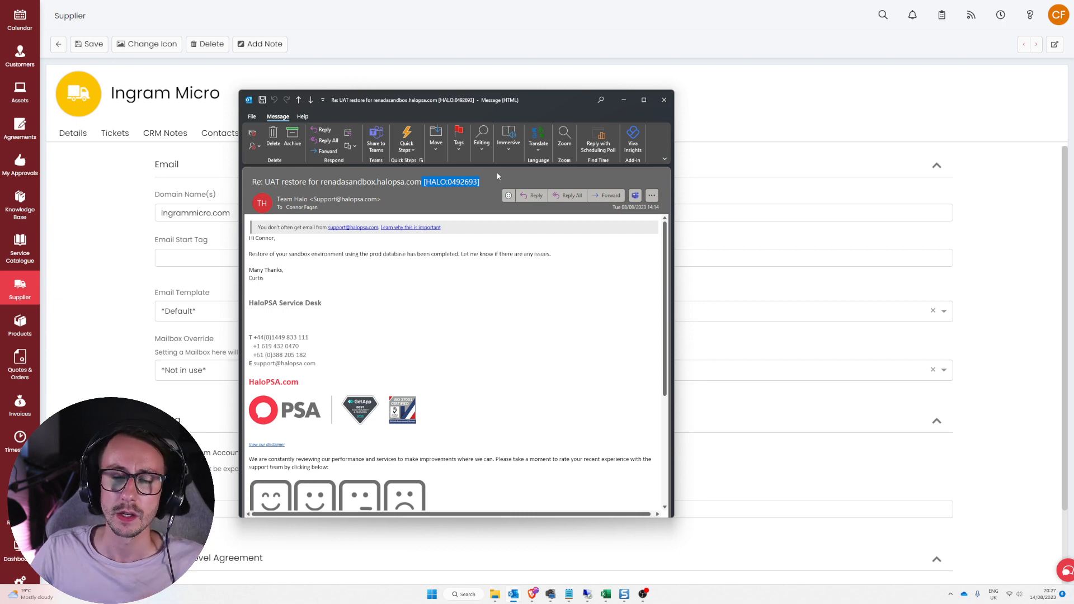
drag(540, 116, 657, 89)
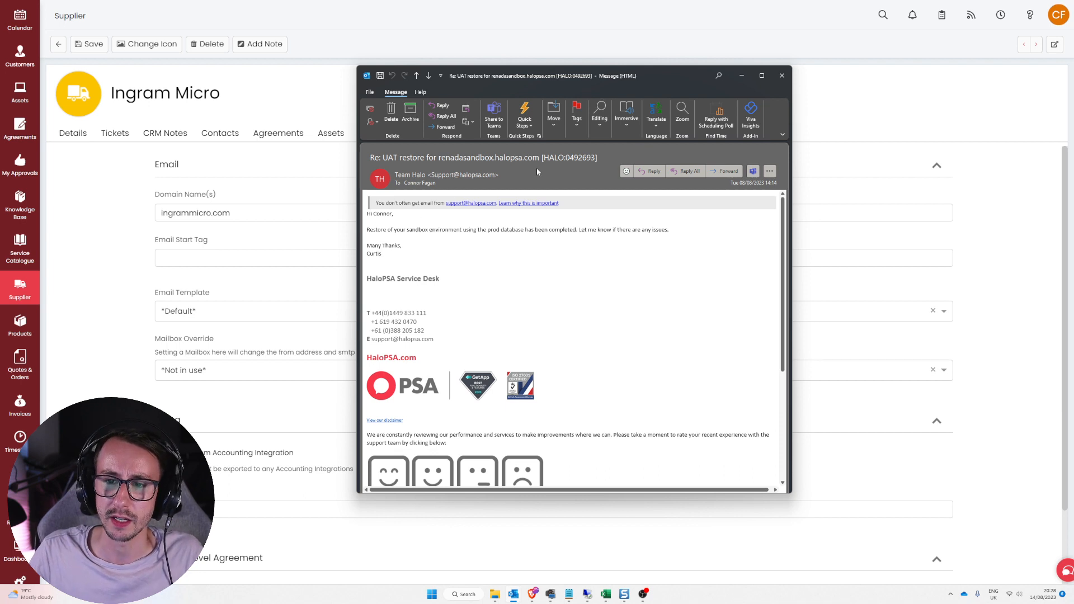
- Paste [HALO:0492693] into Ingram Micro's Email Start Tag field
key(ctrl+c)
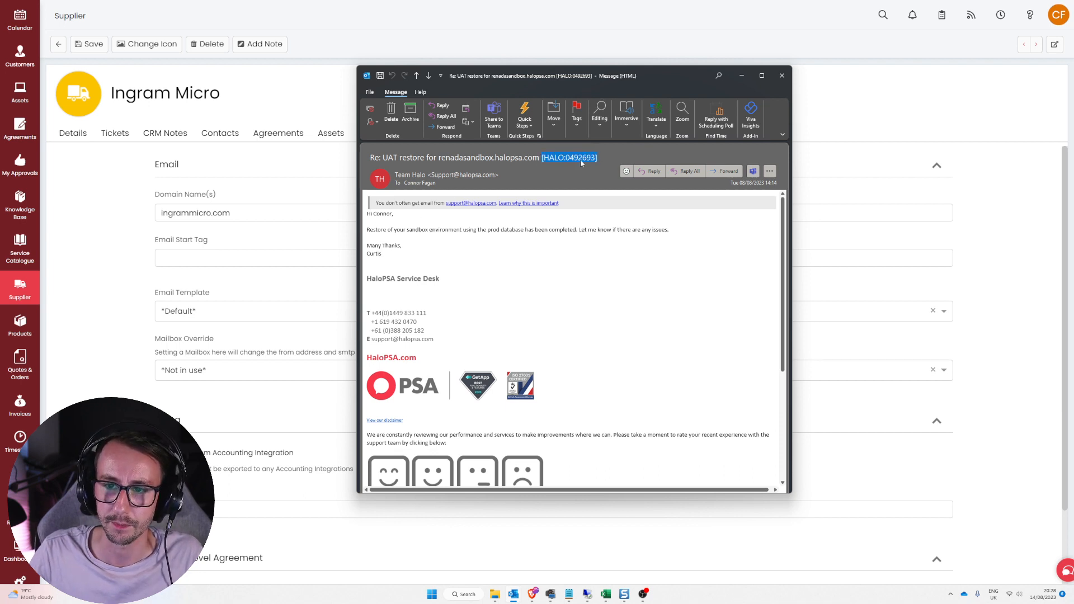
click(233, 259)
key(ctrl+v)
click(130, 283)
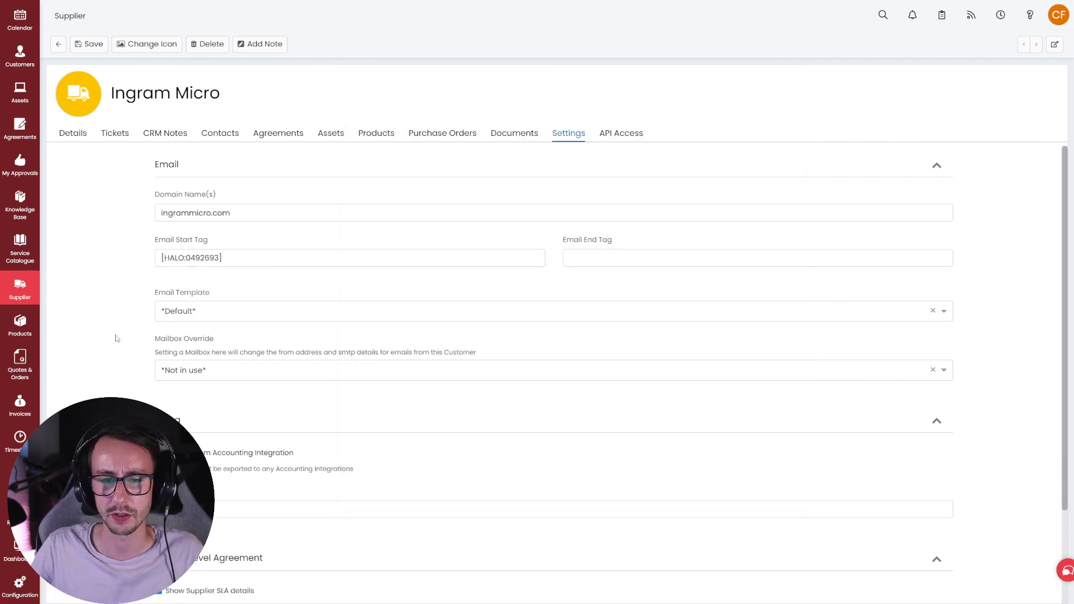
- Move the closing ] out of the Email Start Tag into the Email End Tag
drag(158, 249, 146, 246)
drag(624, 245, 564, 245)
click(455, 273)
click(411, 263)
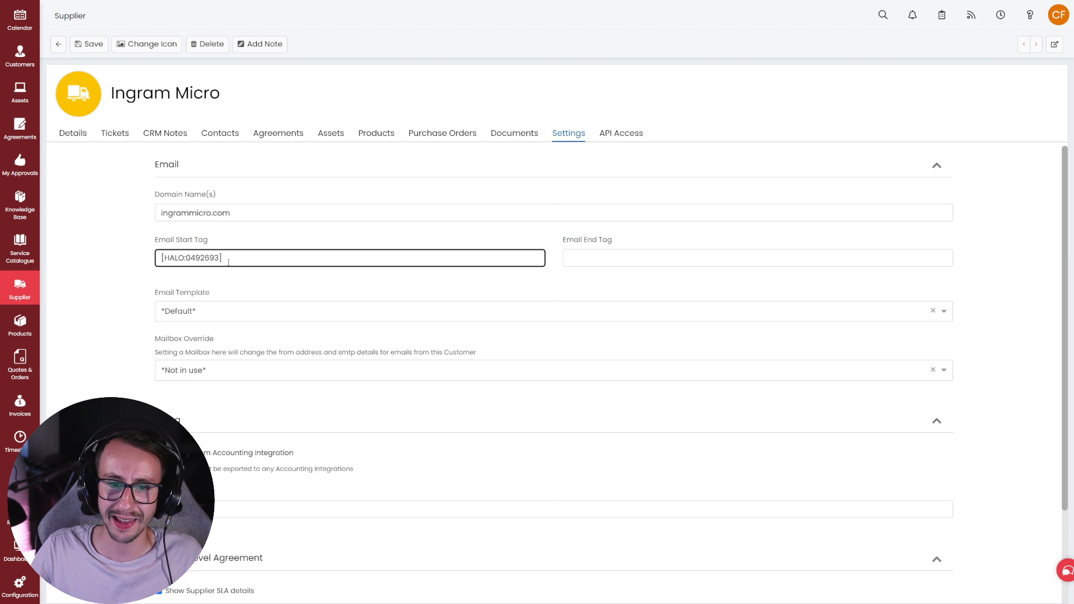
key(BackSpace)
click(599, 259)
text(])
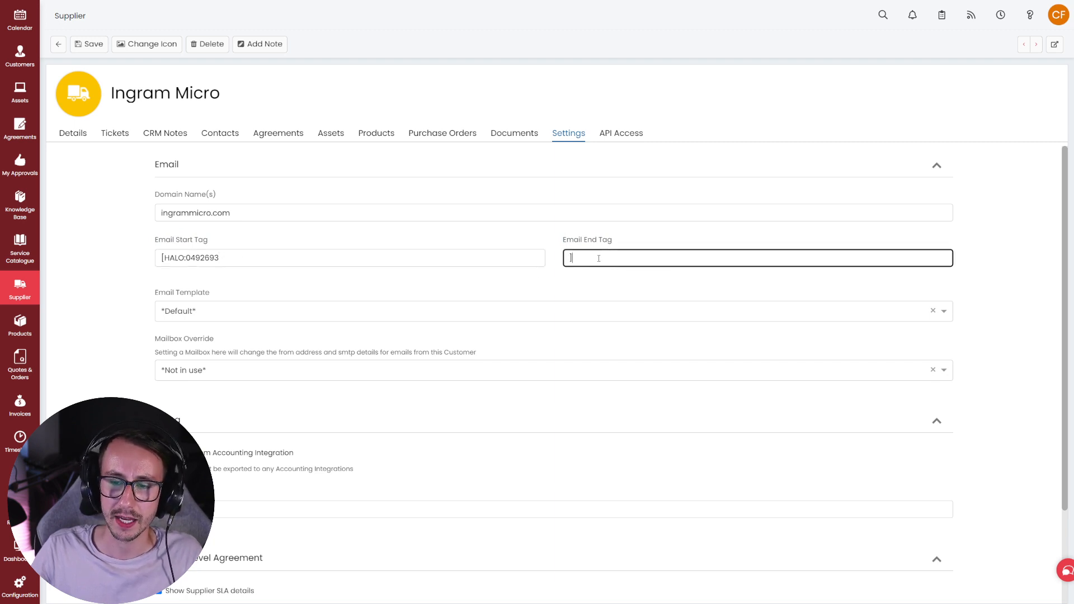
- Delete 0492693 from the Email Start Tag so it reads [HALO:
drag(226, 243, 155, 242)
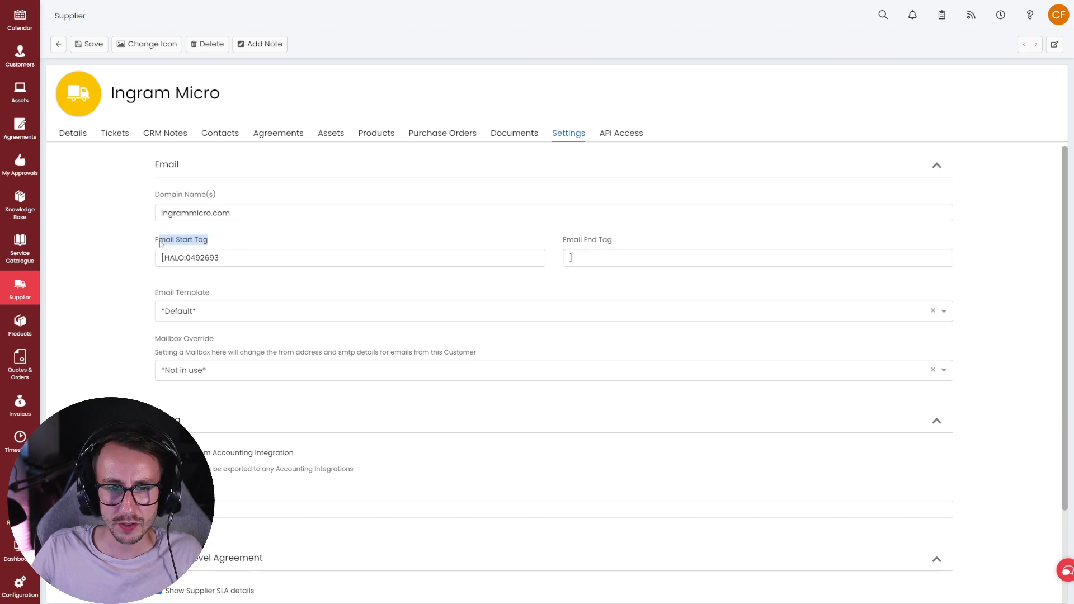
click(157, 248)
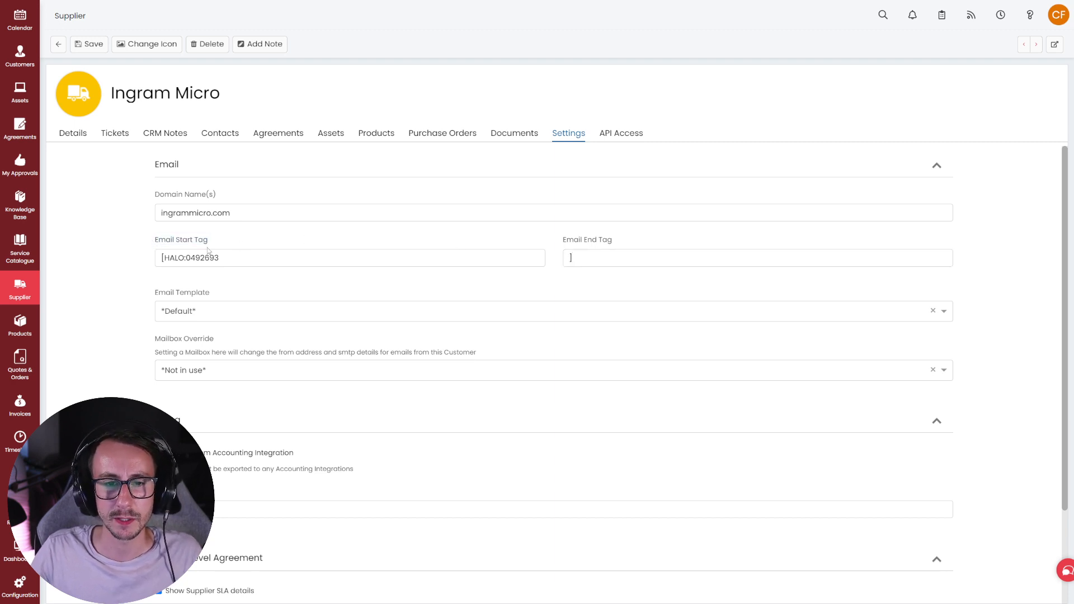
drag(224, 261, 189, 273)
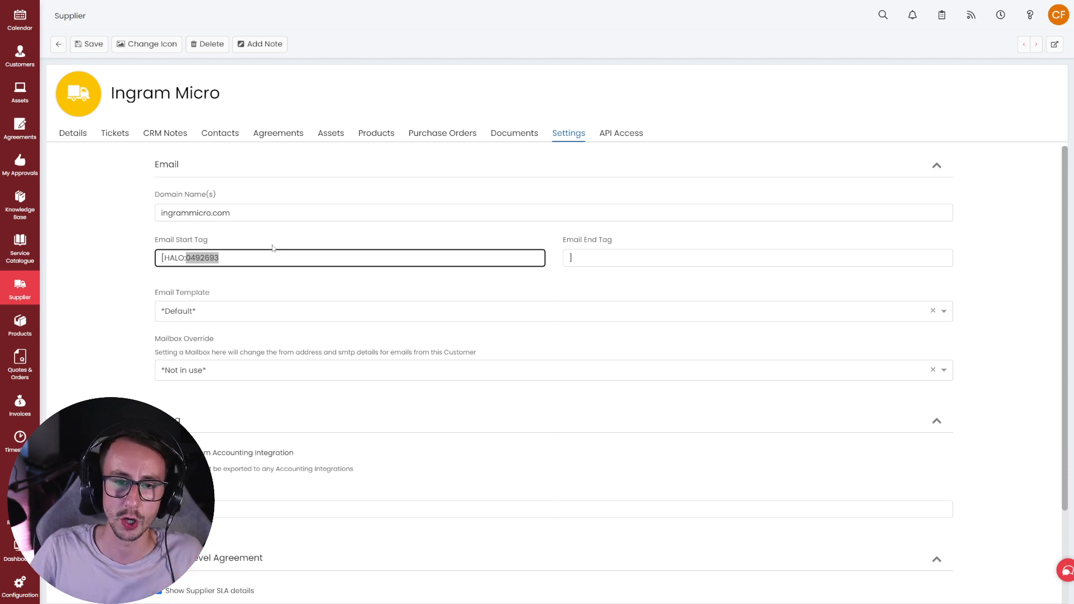
key(BackSpace)
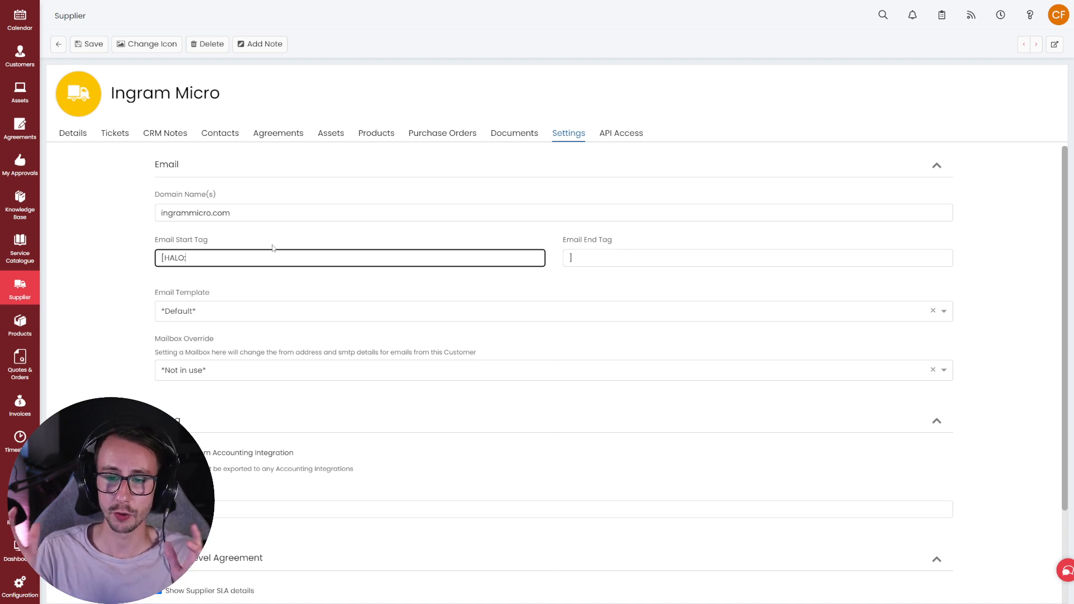
click(269, 238)
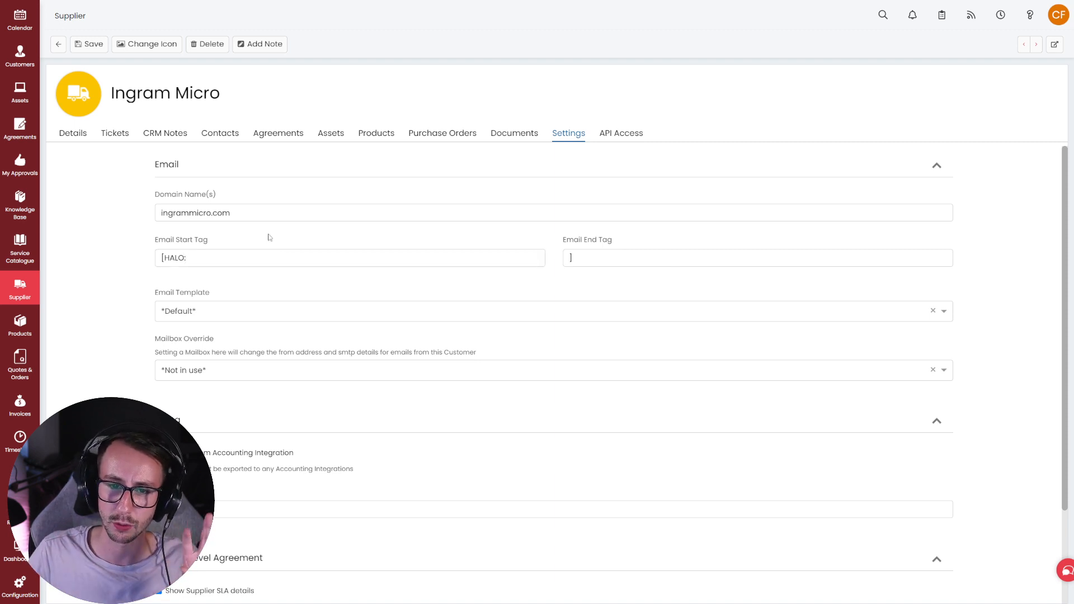
drag(253, 235, 151, 236)
click(151, 236)
scroll(116, 260, down, 3)
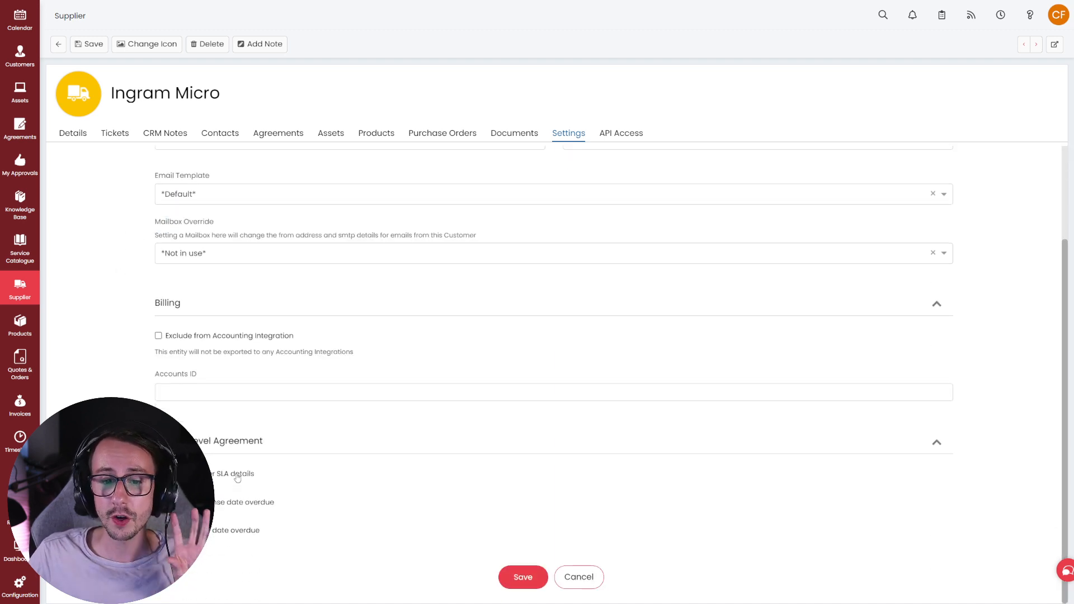
drag(286, 488, 211, 476)
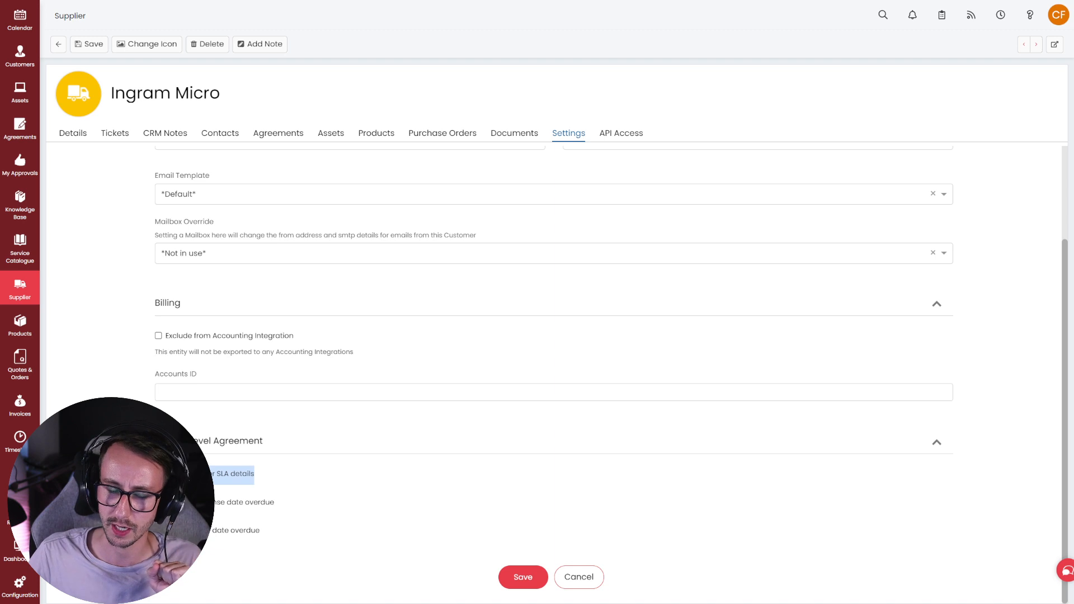
click(152, 465)
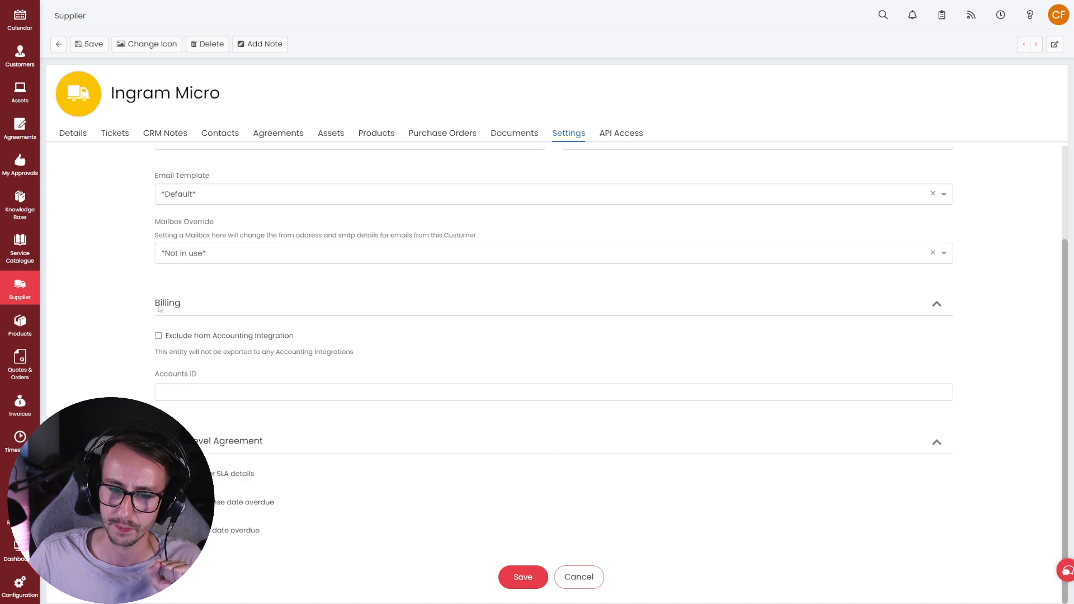
- Review Ingram Micro's 456456456 agreement and its service level agreement
click(281, 141)
click(250, 227)
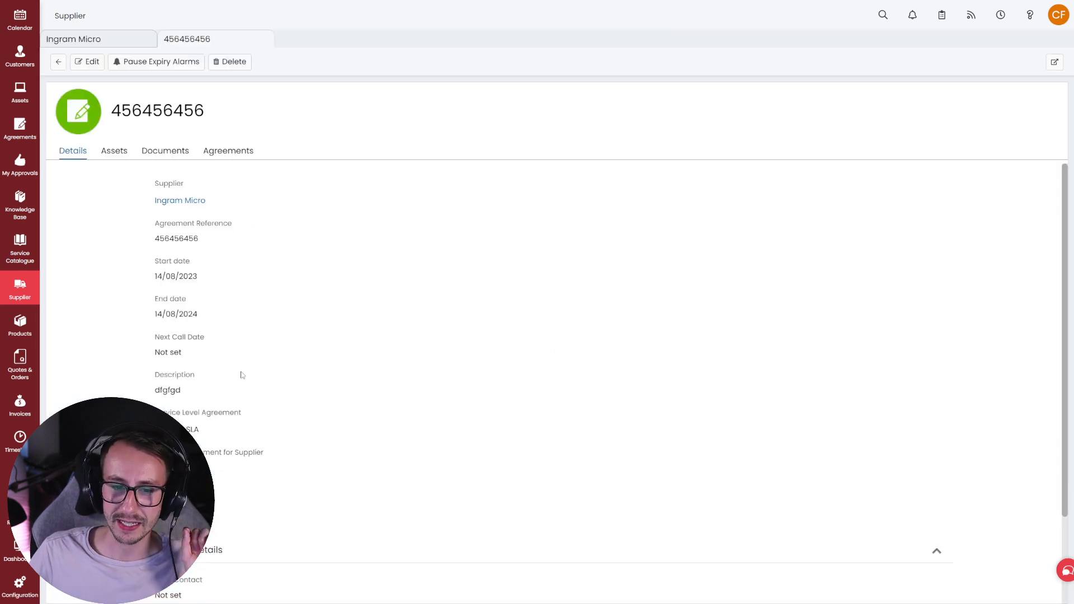
drag(219, 427, 150, 412)
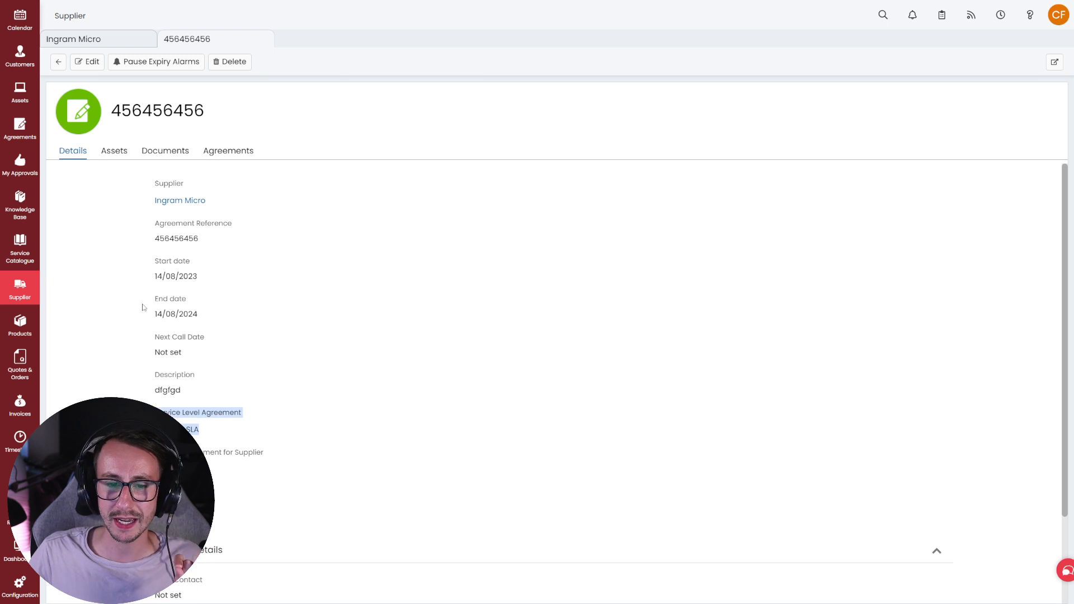
click(58, 62)
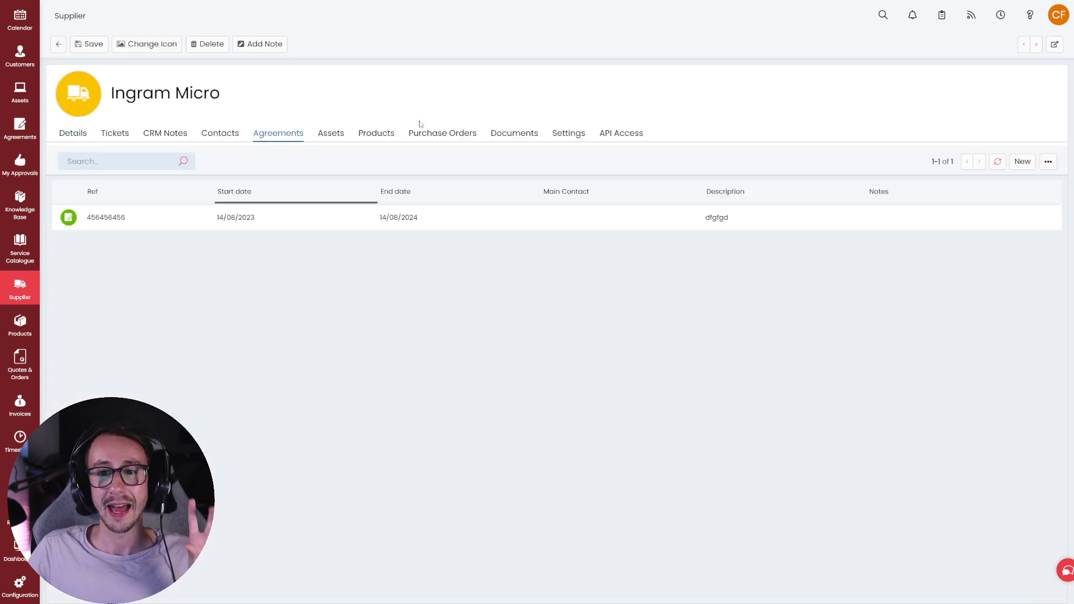
- Return to Ingram Micro's settings and save the email tag changes
click(569, 133)
scroll(422, 302, down, 2)
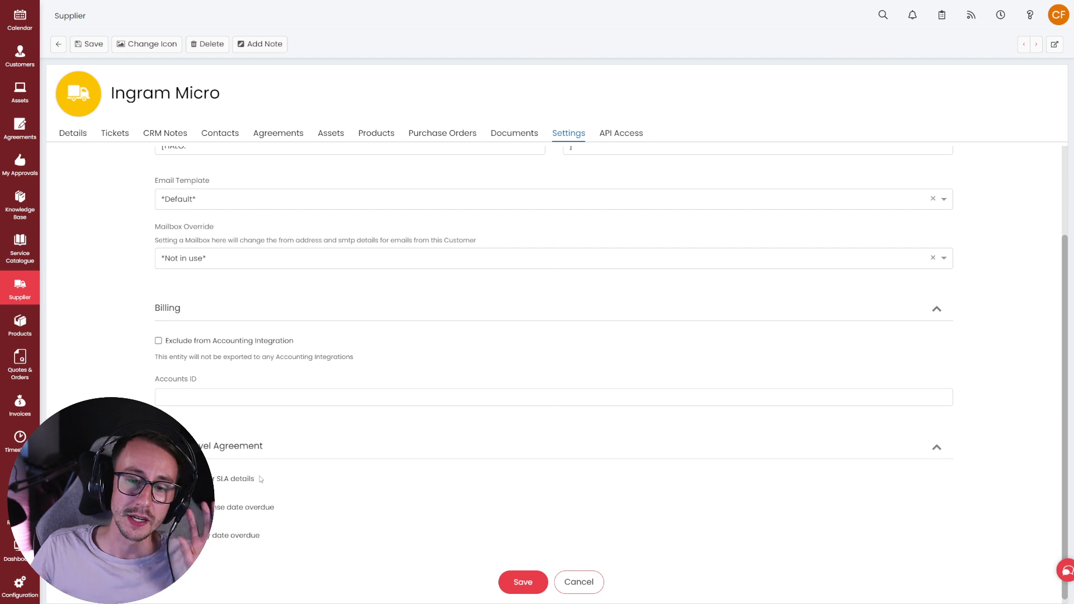
drag(256, 480, 213, 480)
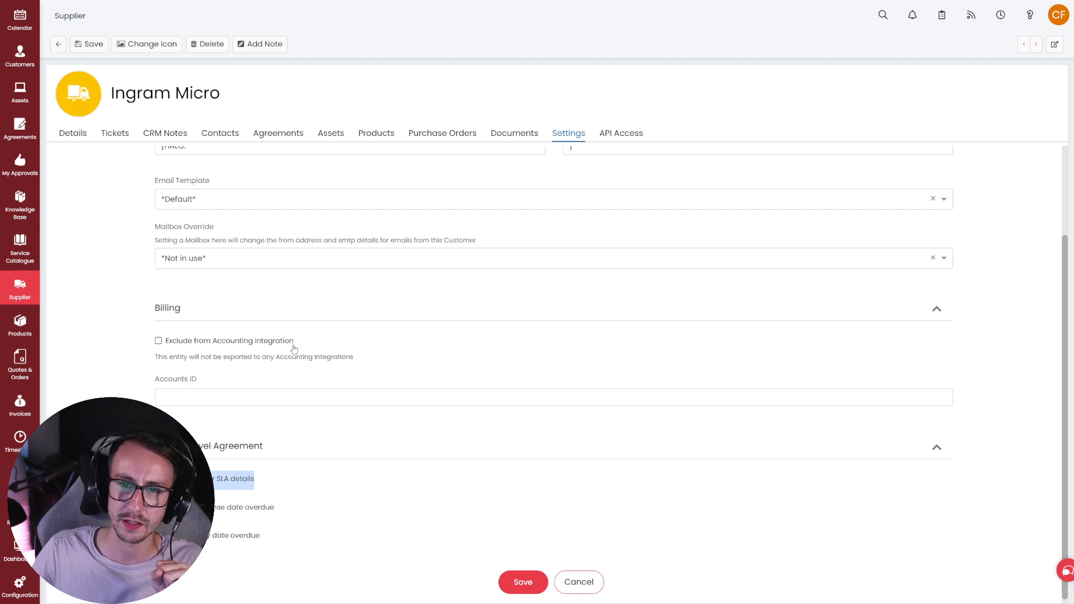
click(520, 581)
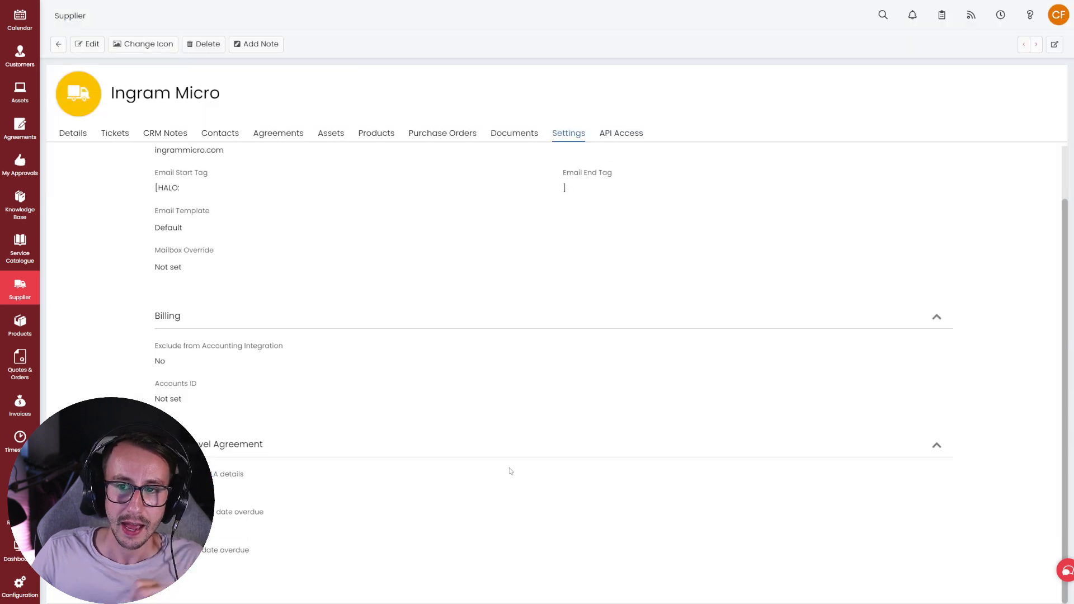
click(621, 133)
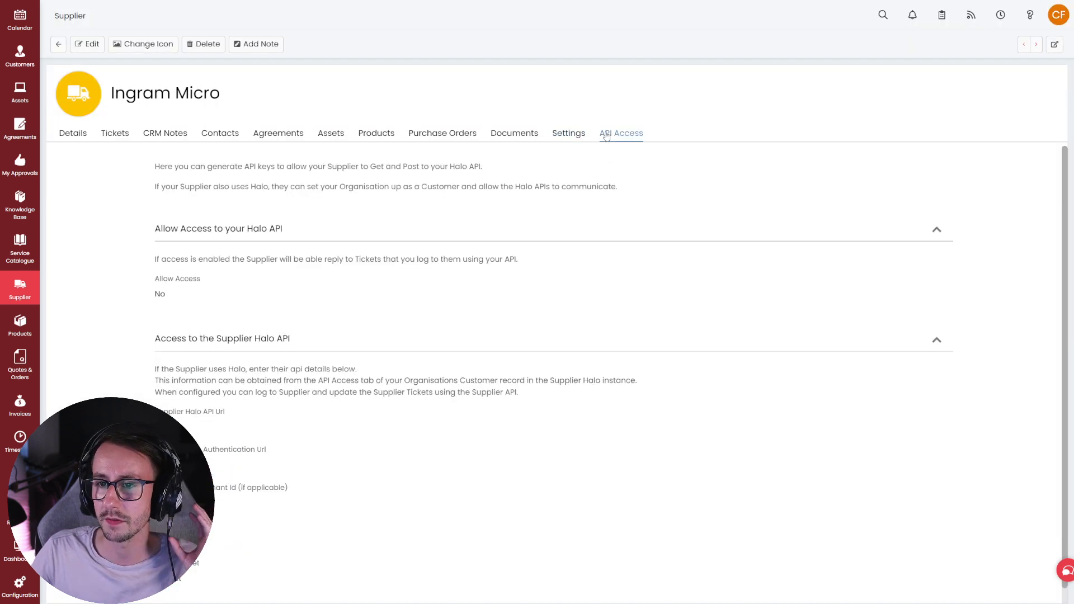
drag(224, 303, 76, 253)
click(95, 311)
drag(148, 374, 363, 373)
click(363, 372)
scroll(364, 373, down, 1)
scroll(348, 401, up, 1)
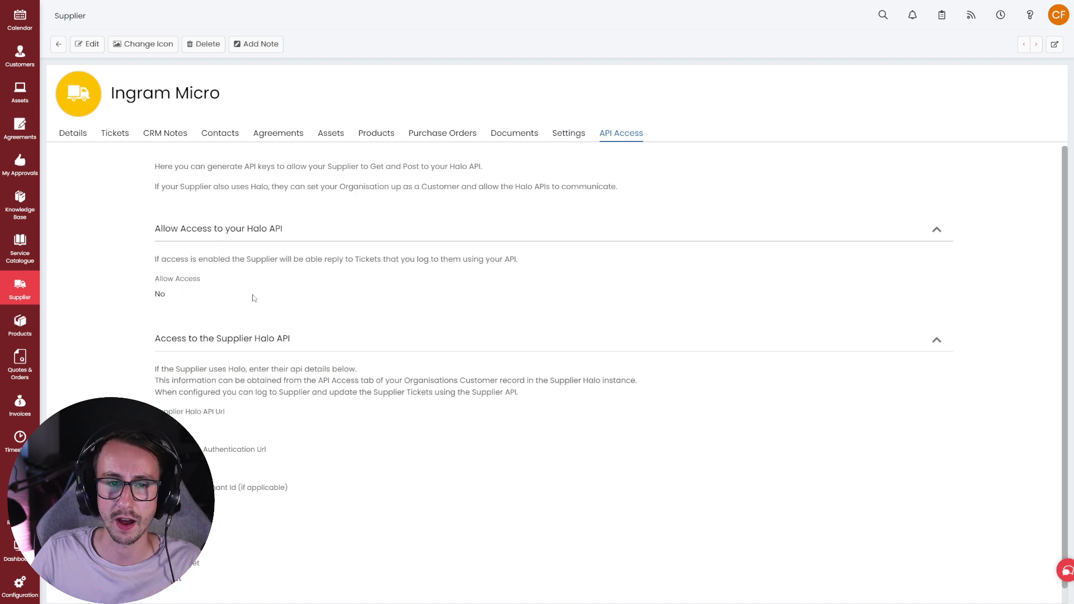
scroll(22, 246, up, 3)
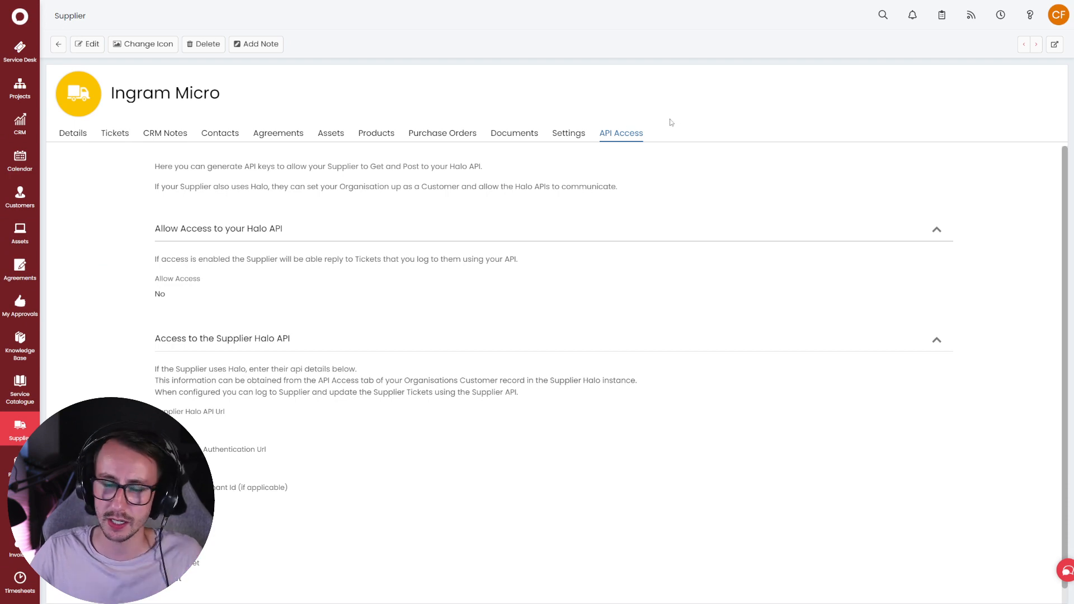
click(572, 134)
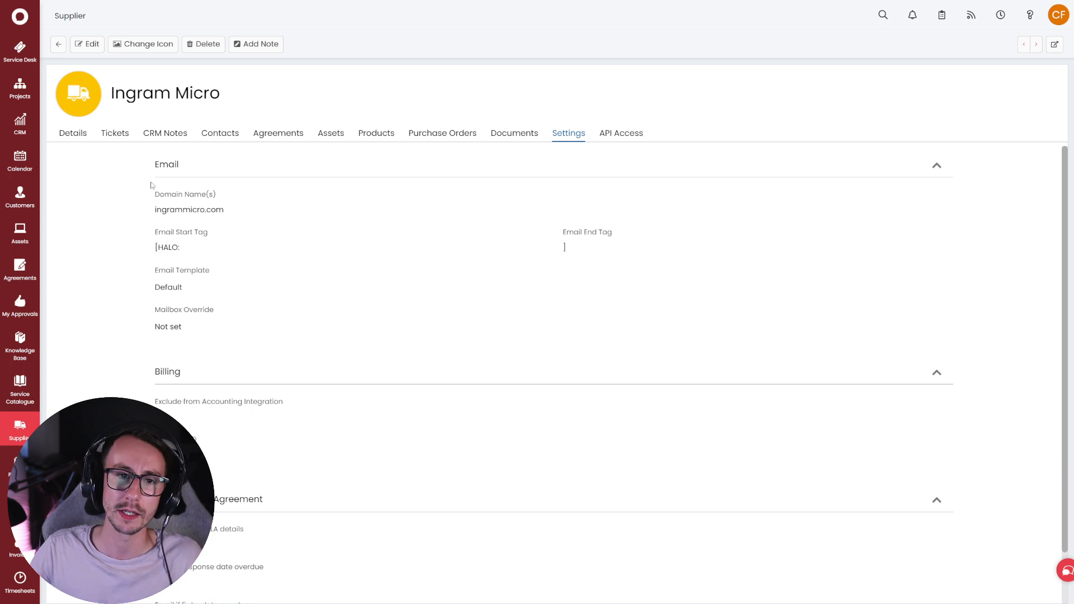
- Start a new ticket with General User at Acorn Construction as end user
click(19, 47)
mouse_move(1021, 47)
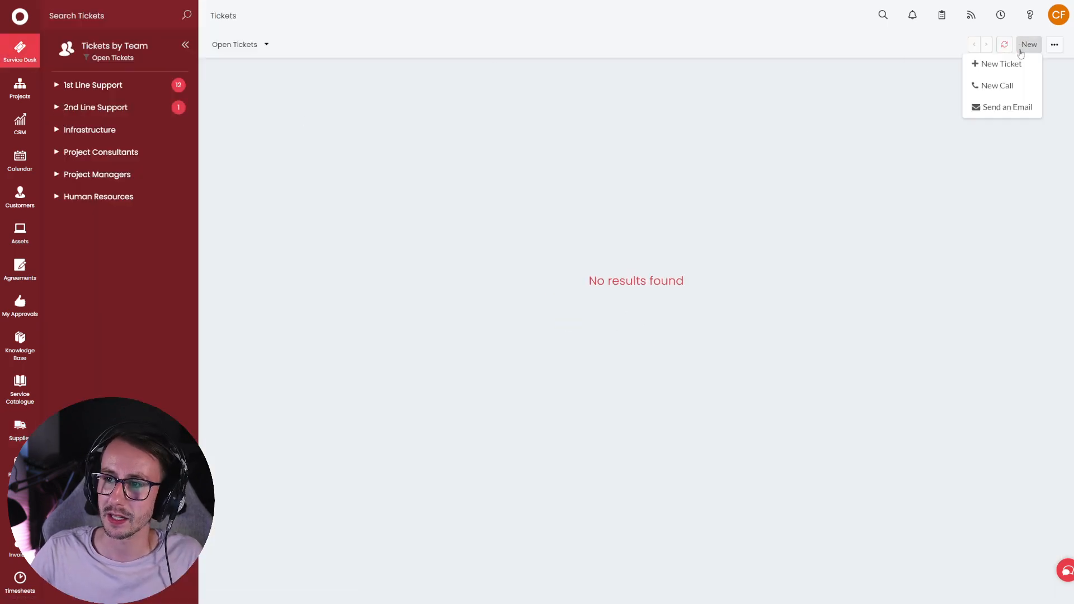
click(1001, 63)
text(ge)
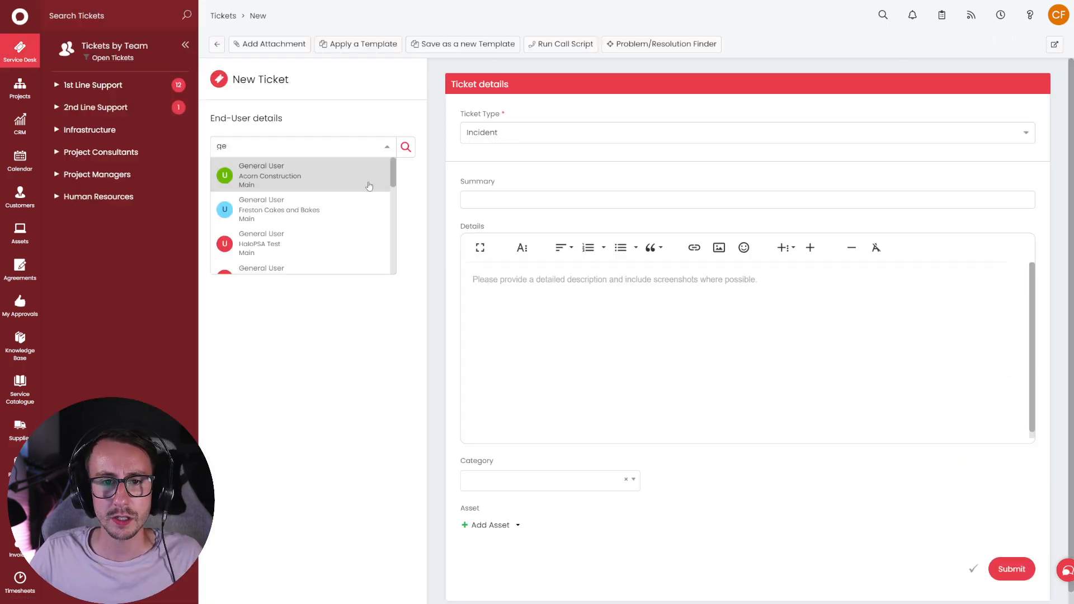
click(370, 186)
- Enter 'test' as summary and details, then begin logging the ticket to a vendor
click(504, 202)
text(test)
click(565, 327)
text(test)
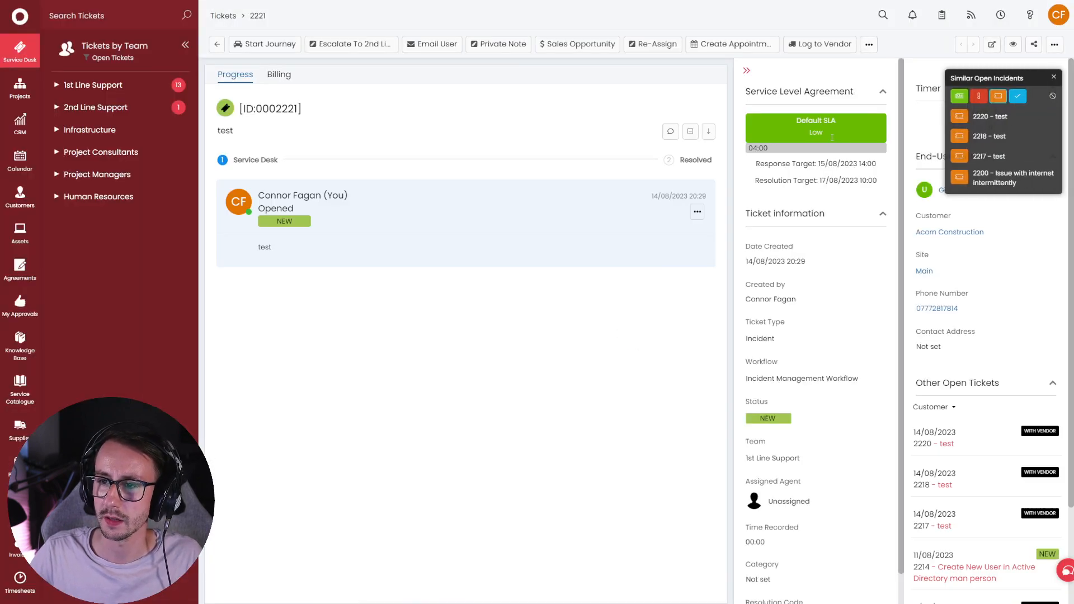
click(1055, 78)
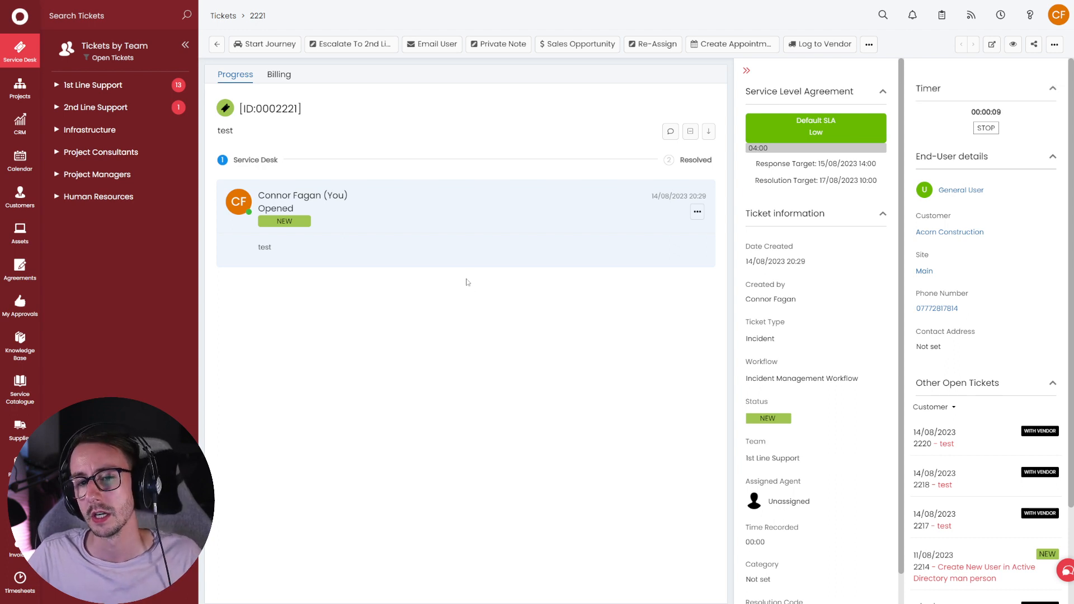
click(806, 45)
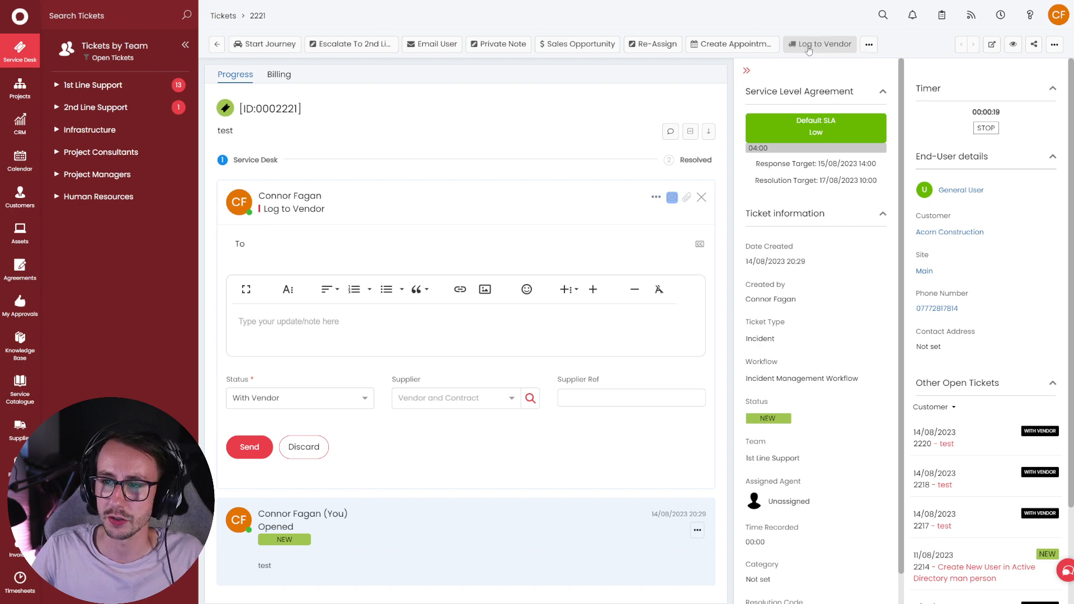
scroll(19, 504, down, 3)
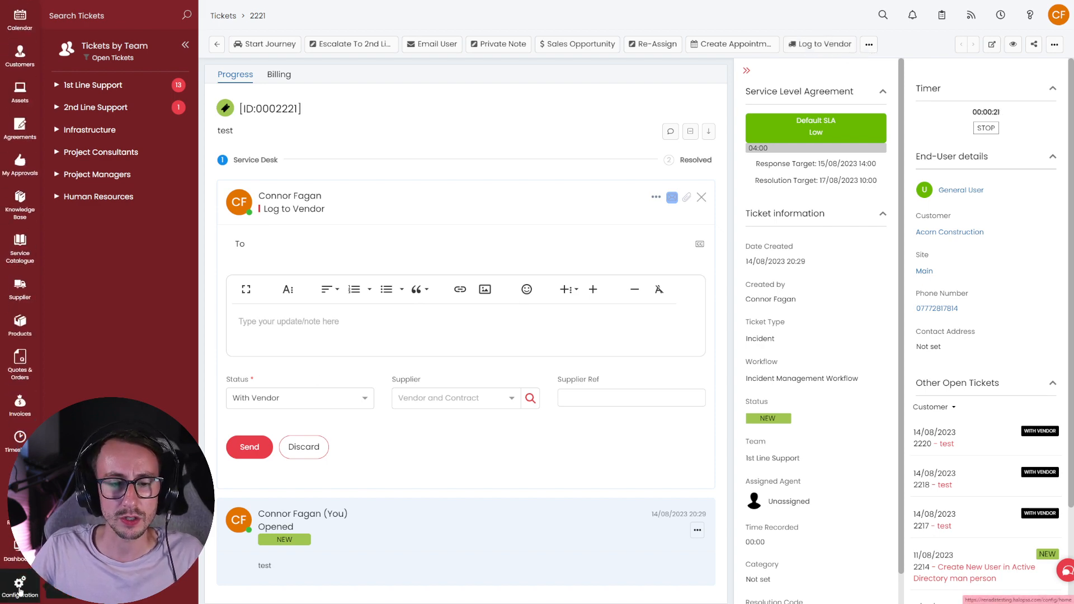
click(19, 583)
click(85, 126)
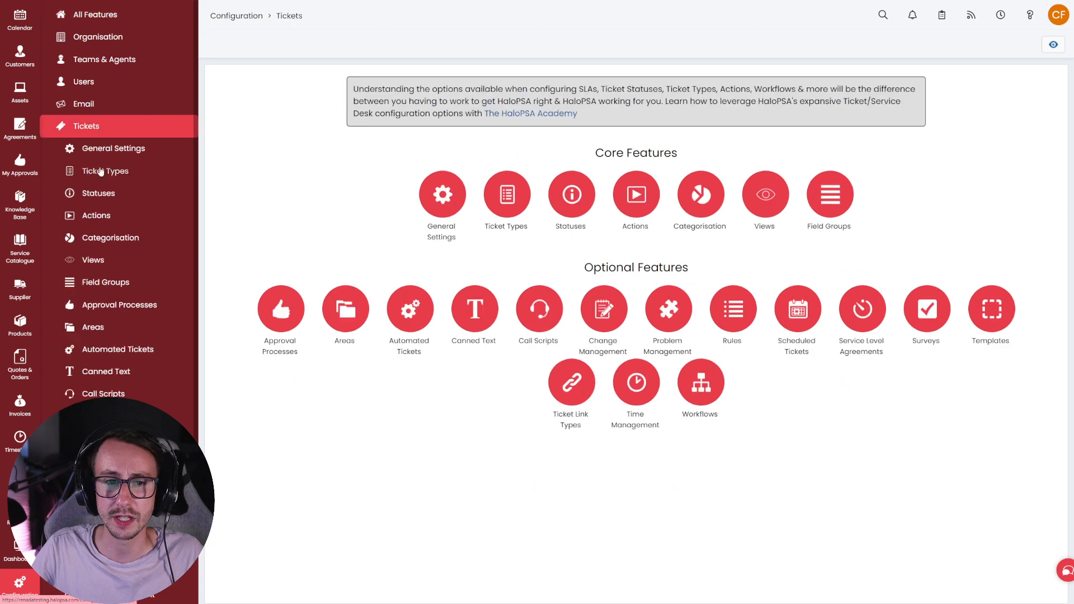
click(96, 216)
key(ctrl+f)
text(log)
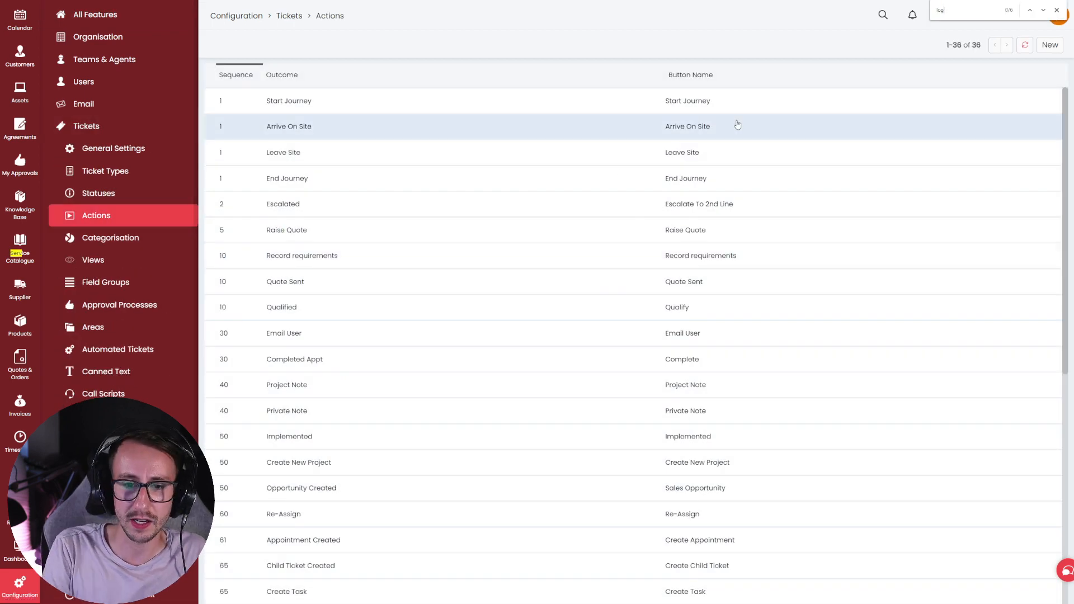
key(Return)
key(Return)
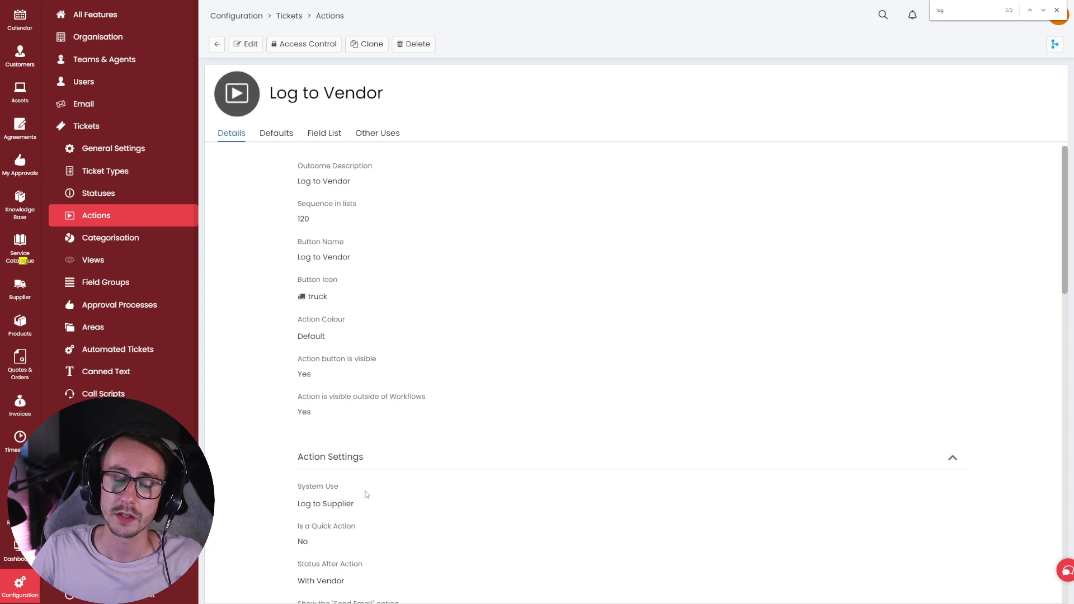
drag(367, 503, 292, 494)
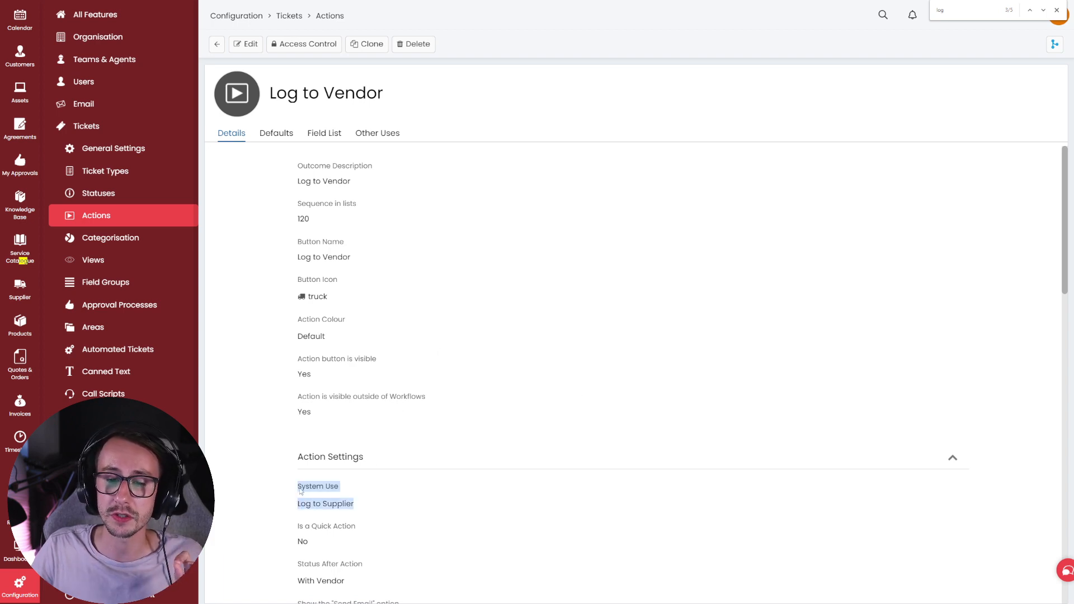
click(301, 491)
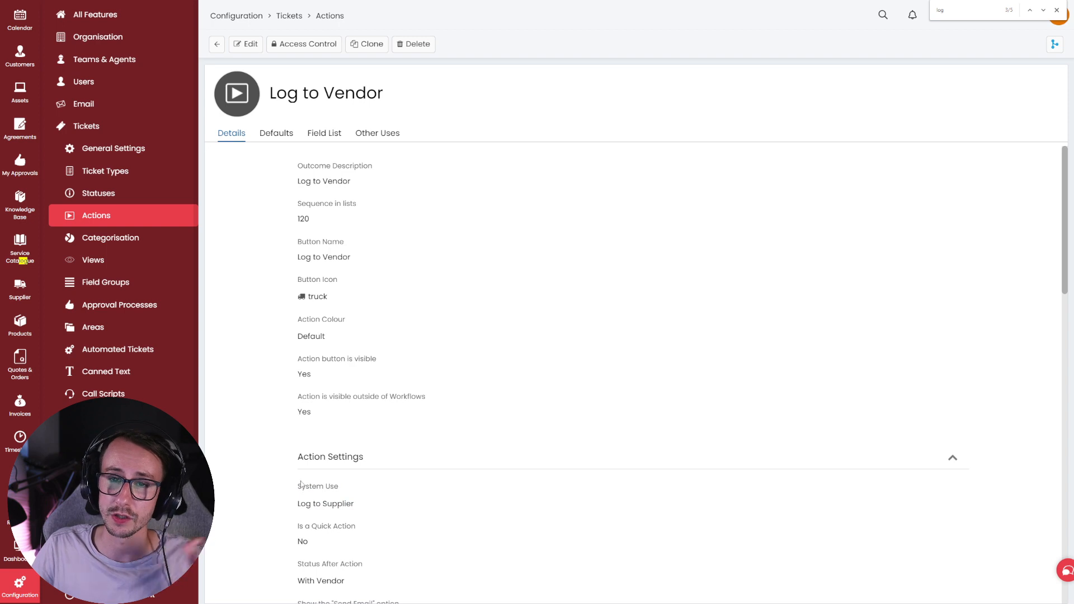
click(336, 136)
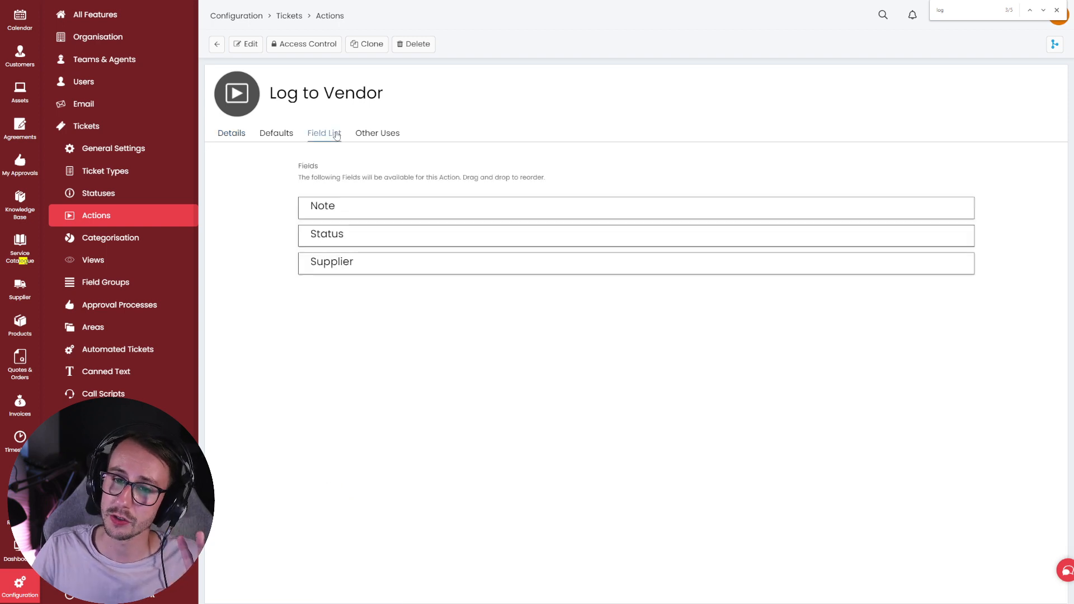
mouse_move(363, 273)
mouse_down()
mouse_move(291, 268)
mouse_move(355, 263)
mouse_up()
double_click(344, 262)
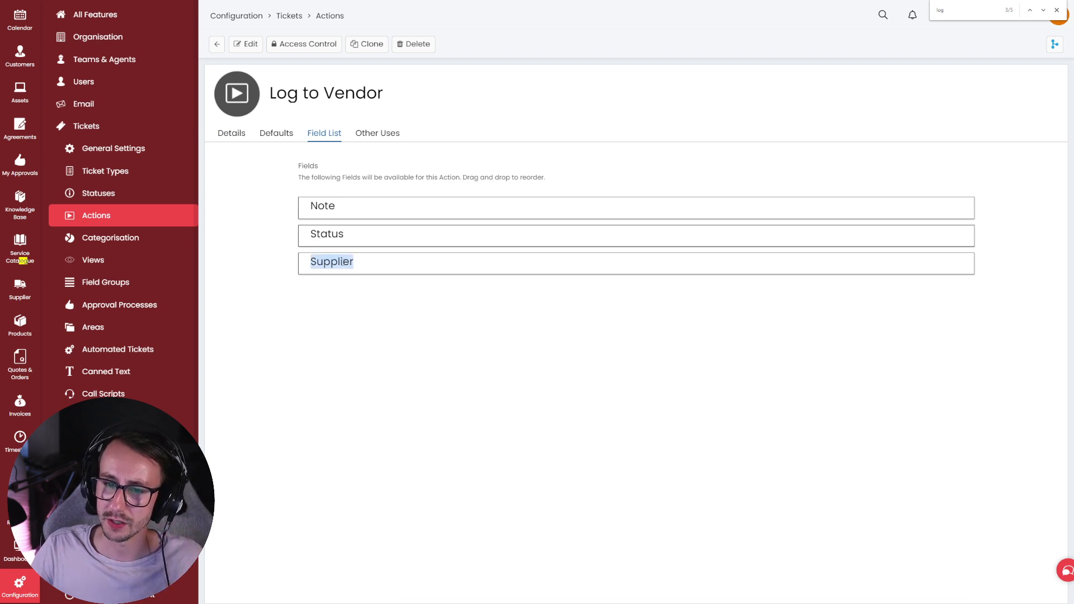
click(343, 262)
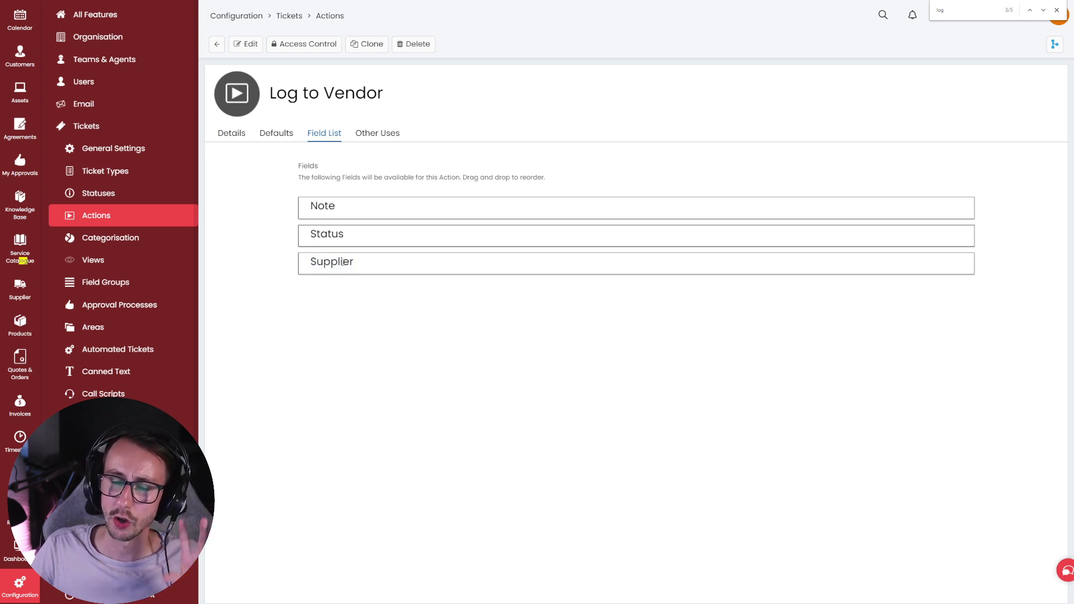
double_click(343, 262)
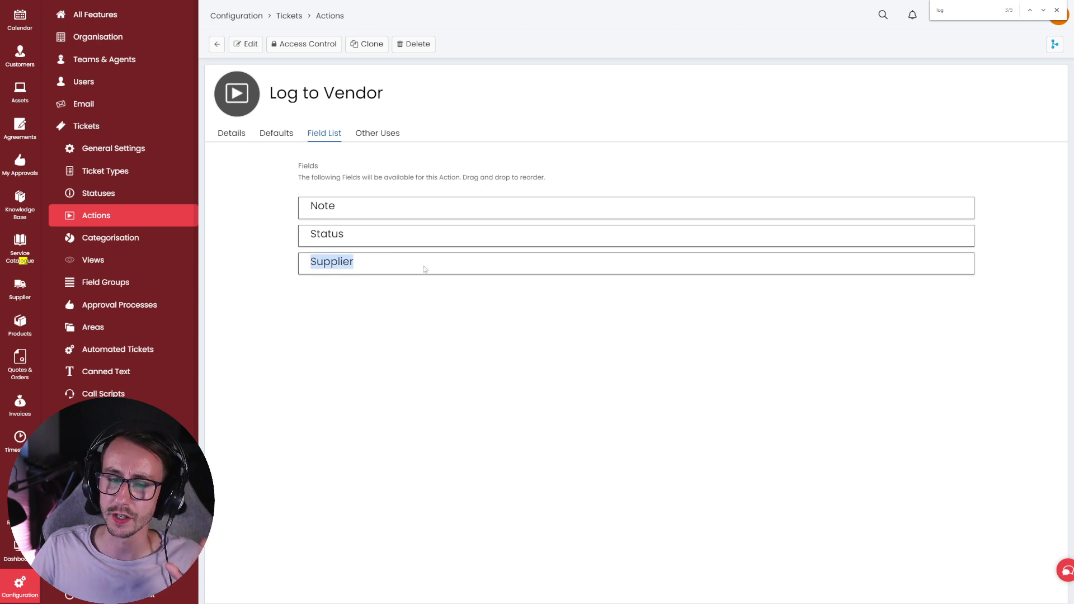
click(426, 269)
drag(426, 270, 312, 265)
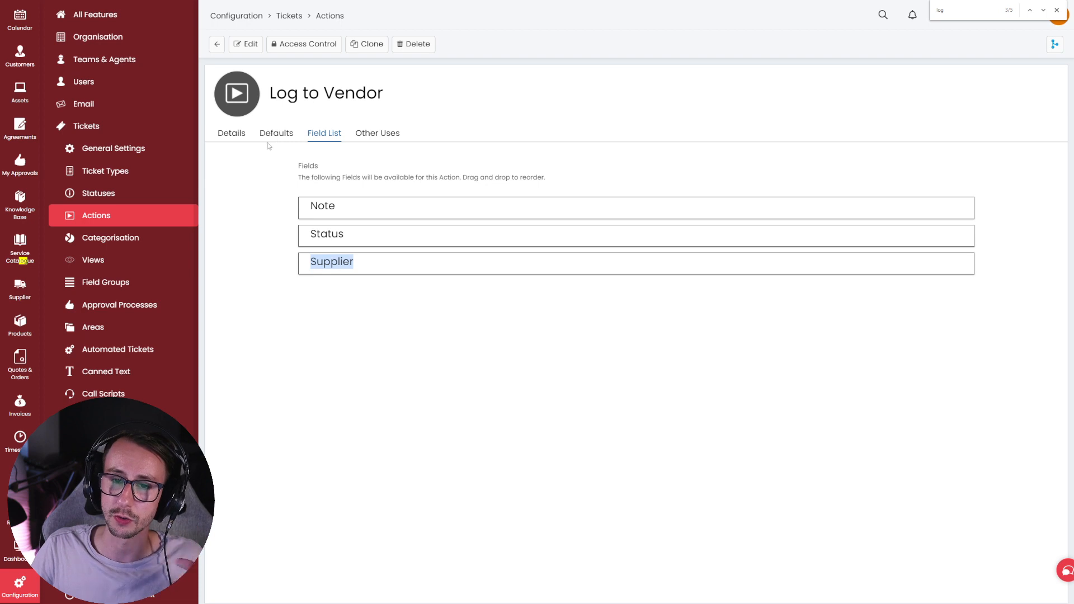
click(238, 137)
drag(364, 504, 300, 504)
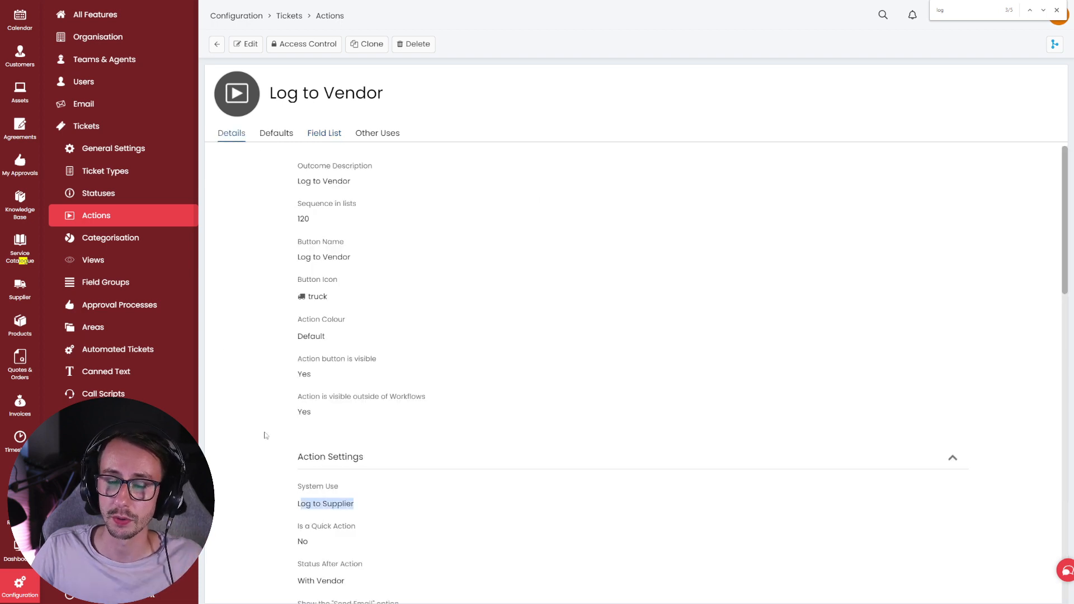
scroll(18, 101, up, 3)
- Back on ticket 2221, choose Ingram Micro from the Supplier list and open its supplier record
click(19, 50)
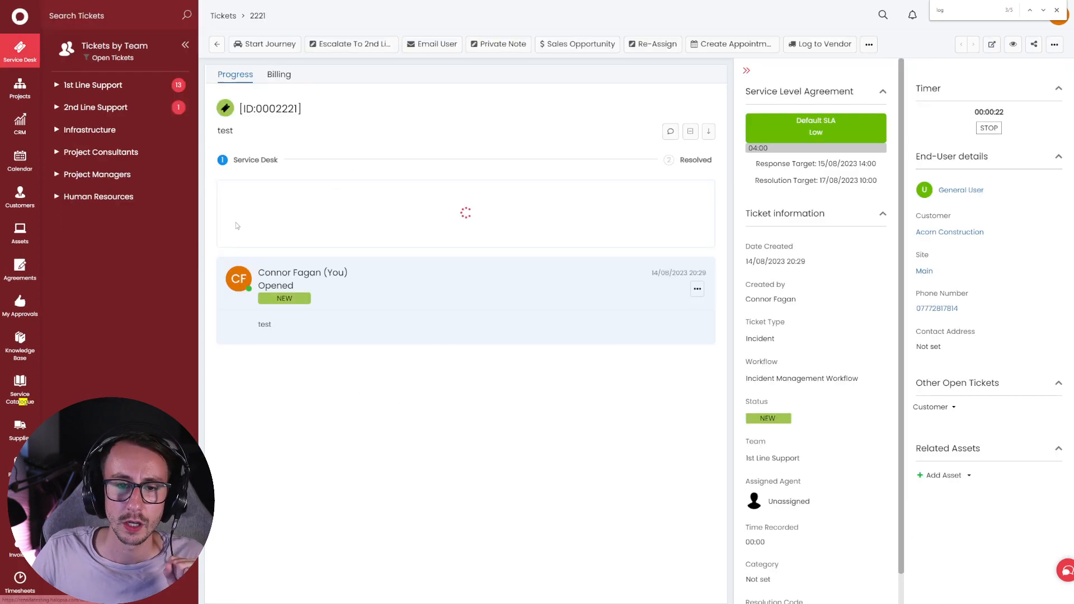
click(415, 399)
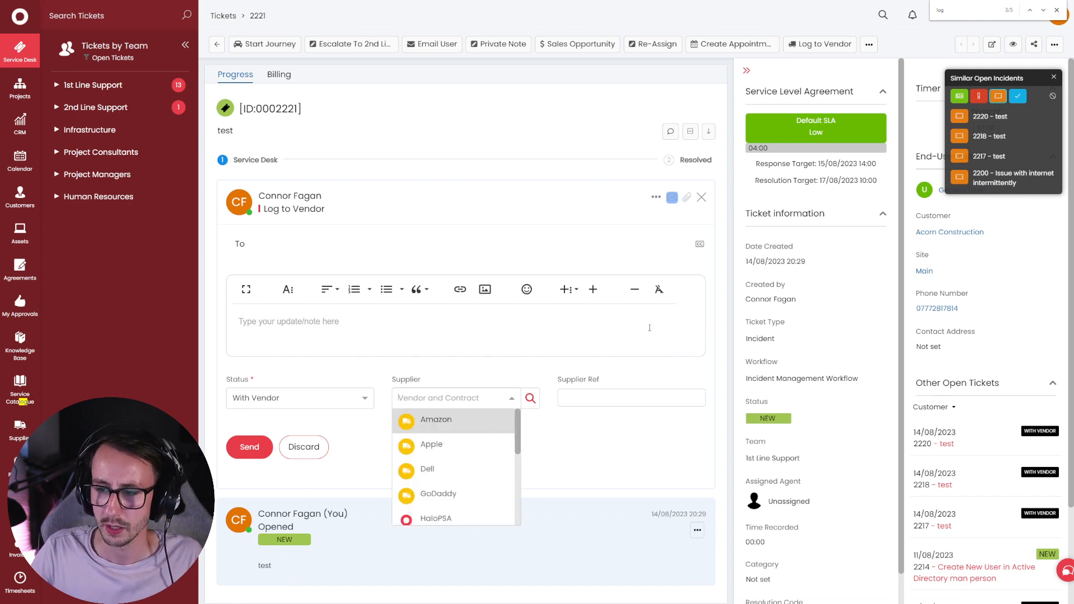
drag(522, 428, 524, 501)
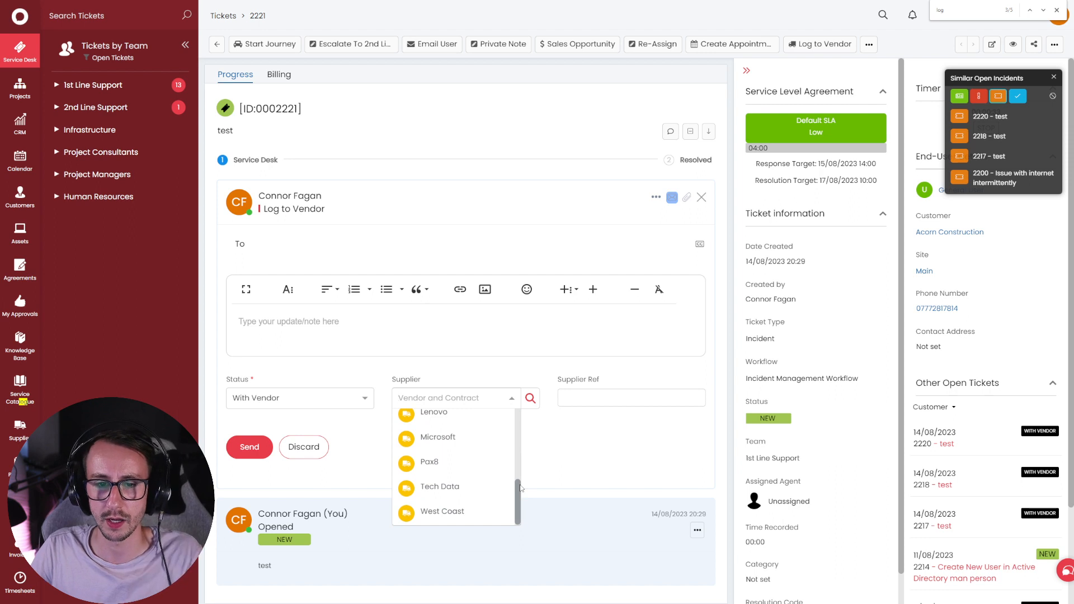
drag(518, 488, 547, 462)
click(489, 470)
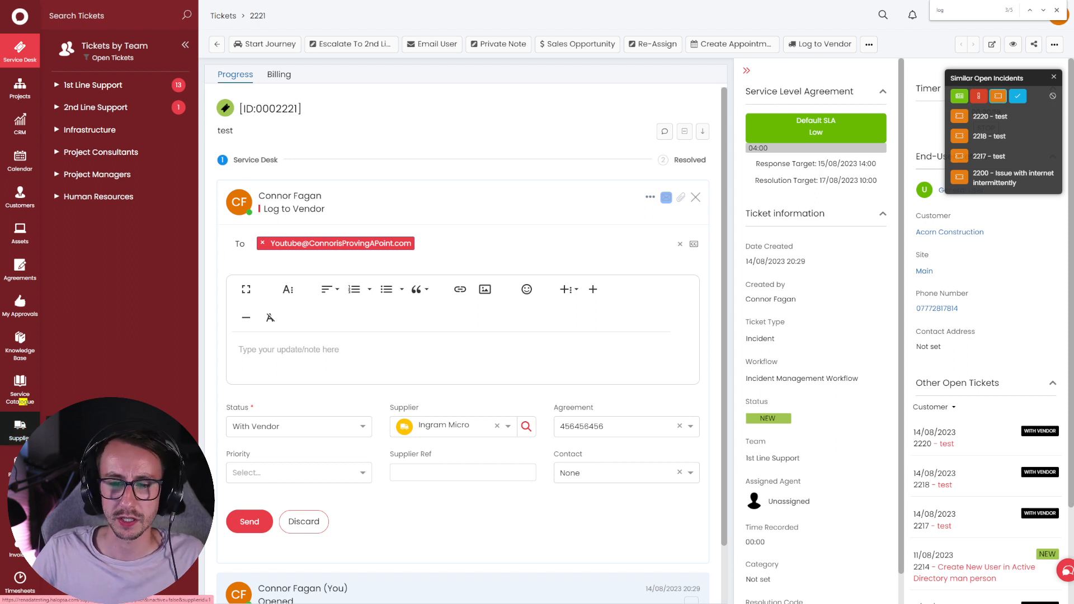
click(19, 430)
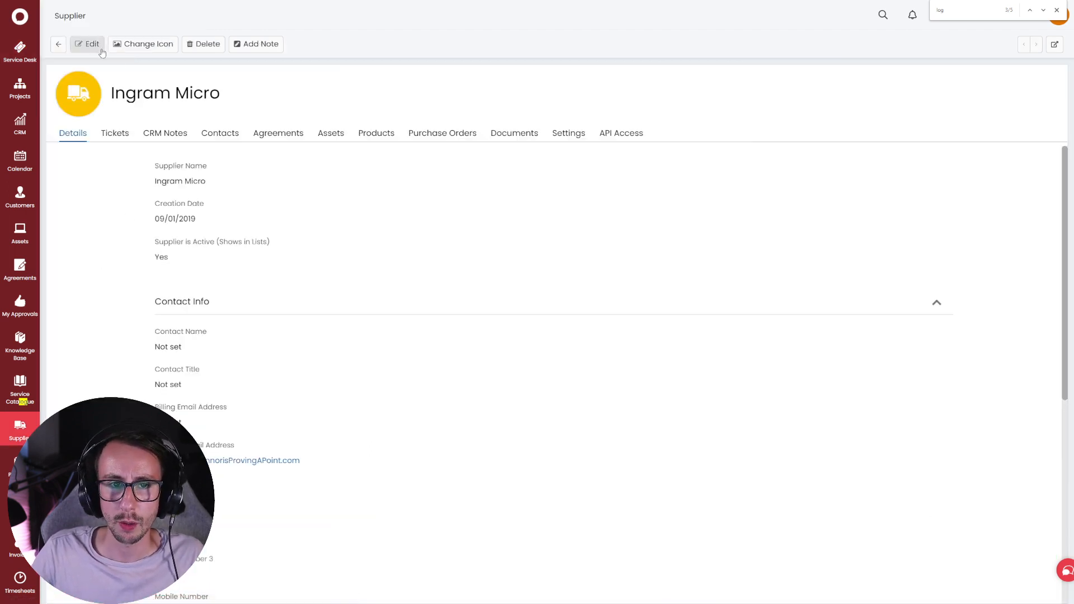
click(90, 44)
triple_click(347, 445)
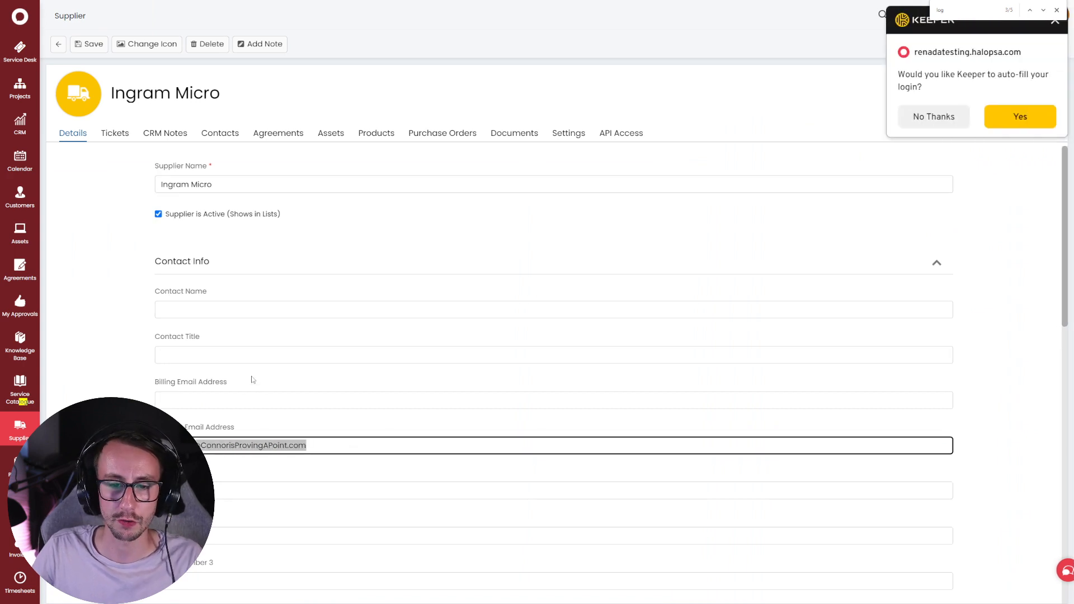
key(BackSpace)
click(92, 48)
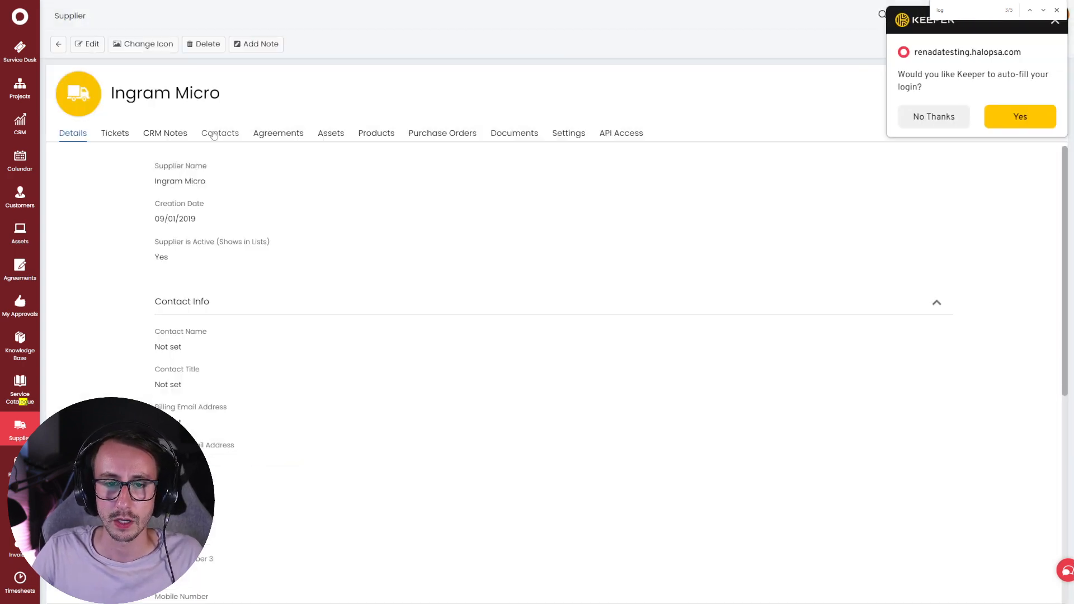
- Add a new supplier user named Support with an e-mail address, then return to ticket 2221
click(220, 133)
click(90, 45)
click(1023, 161)
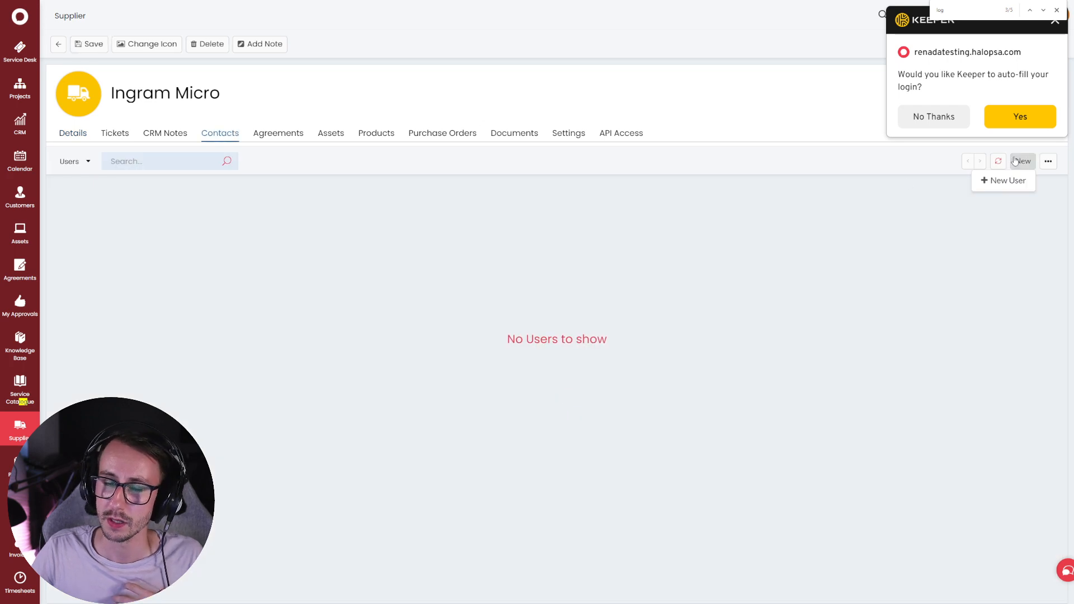
click(1003, 178)
text(Support)
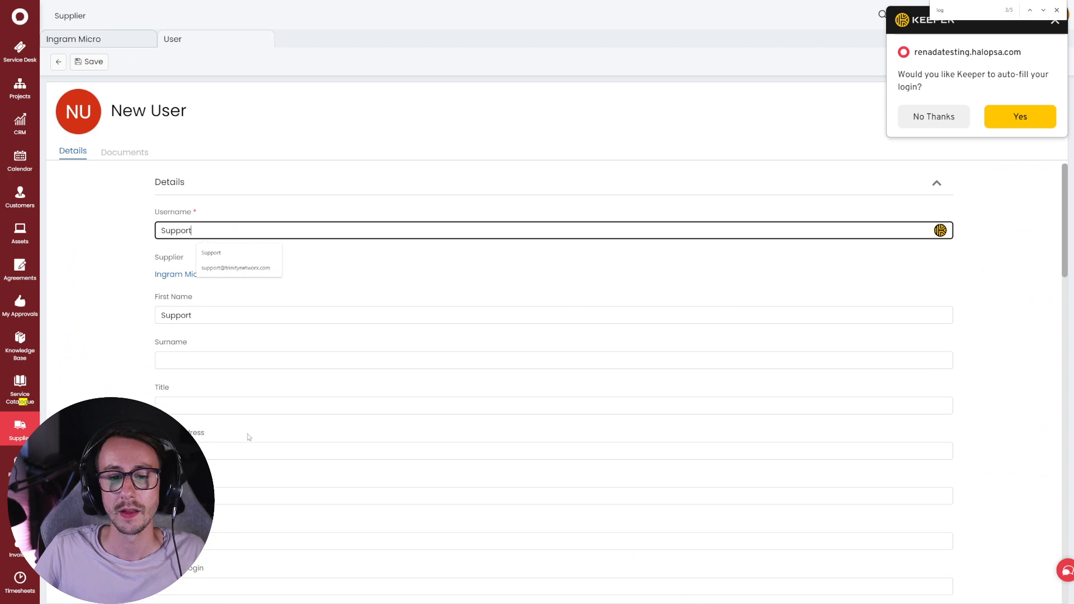
click(273, 452)
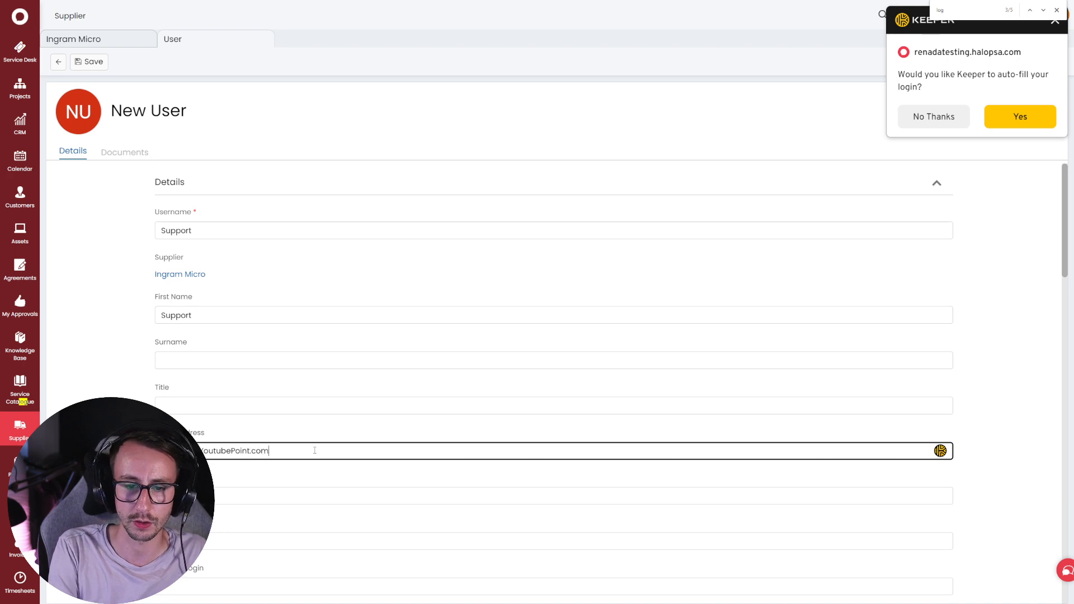
click(88, 61)
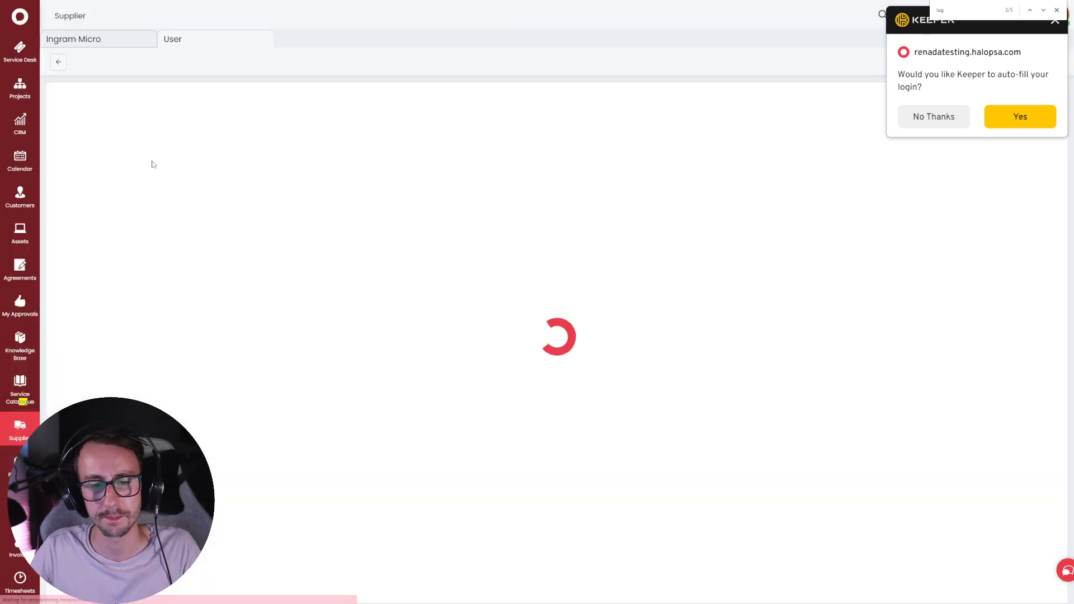
click(23, 54)
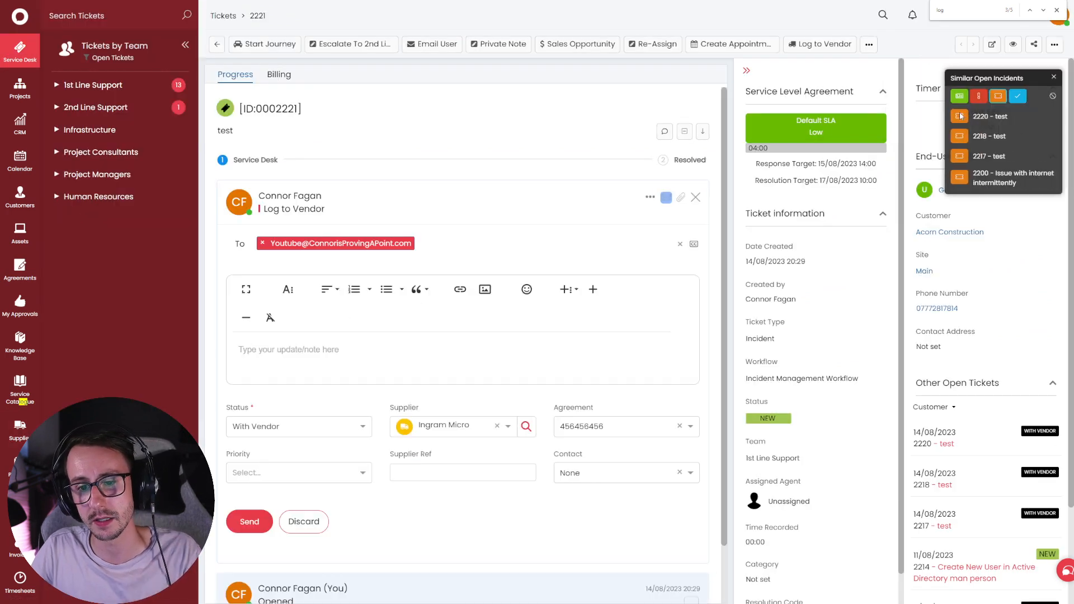
- Discard the unfinished note, start a fresh vendor note and choose Ingram Micro as supplier
click(304, 522)
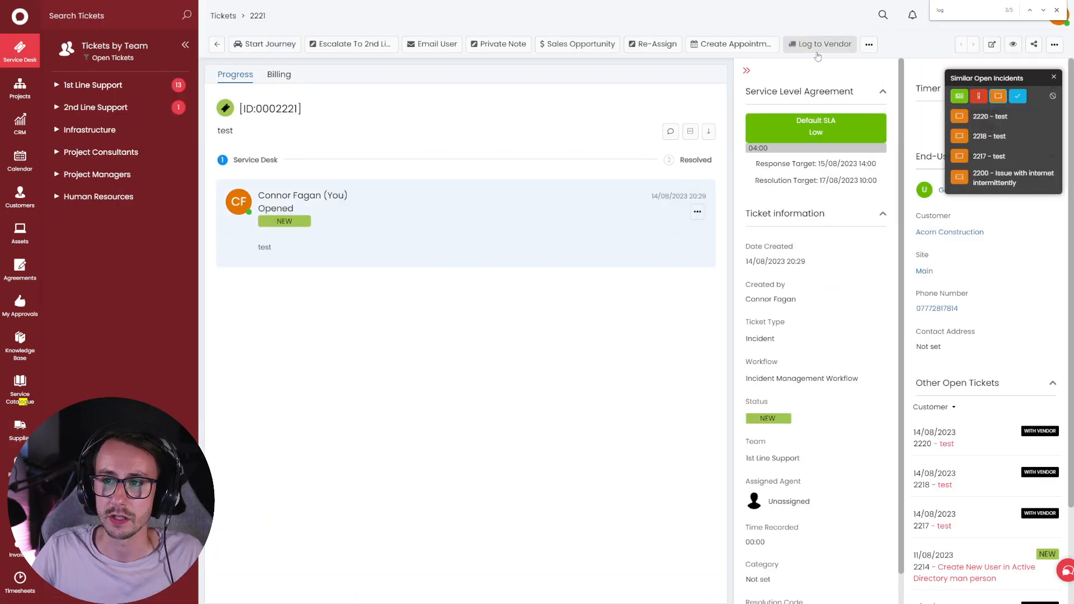
click(820, 44)
click(468, 397)
drag(519, 448, 518, 480)
click(495, 484)
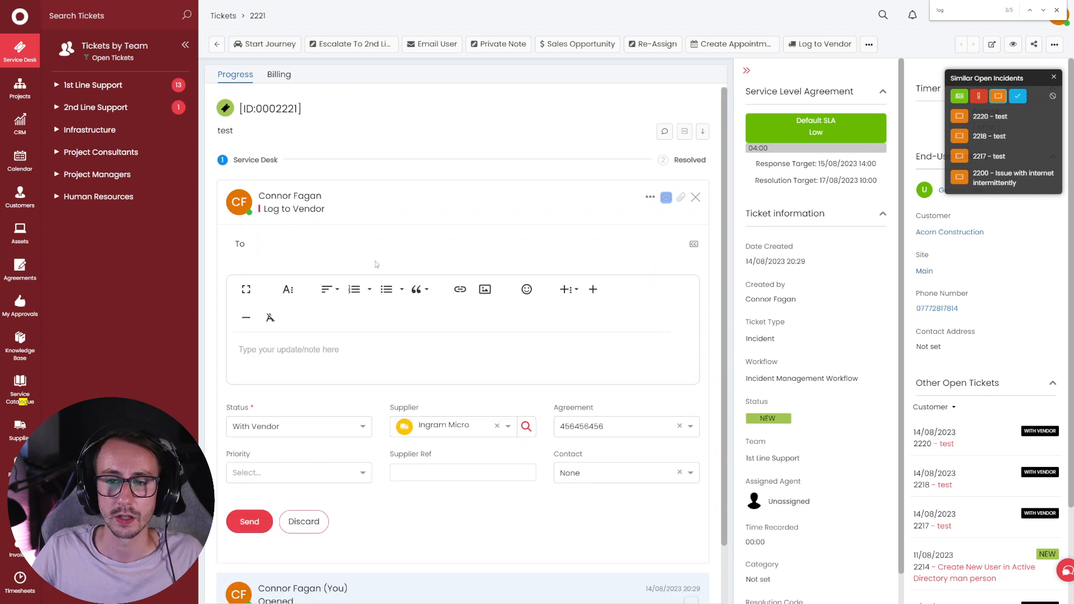
click(1054, 77)
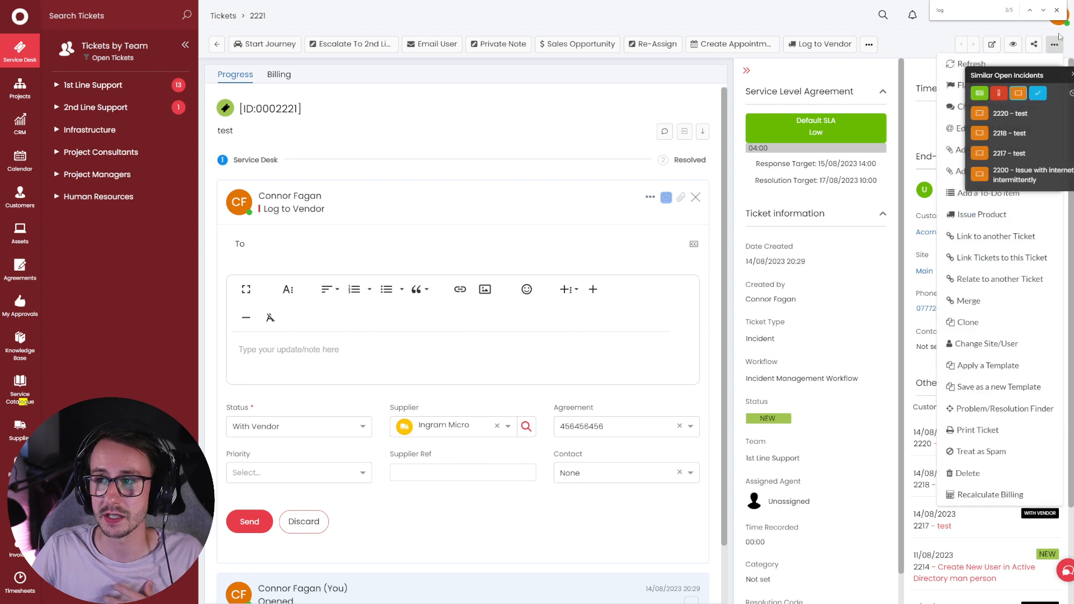
click(1058, 10)
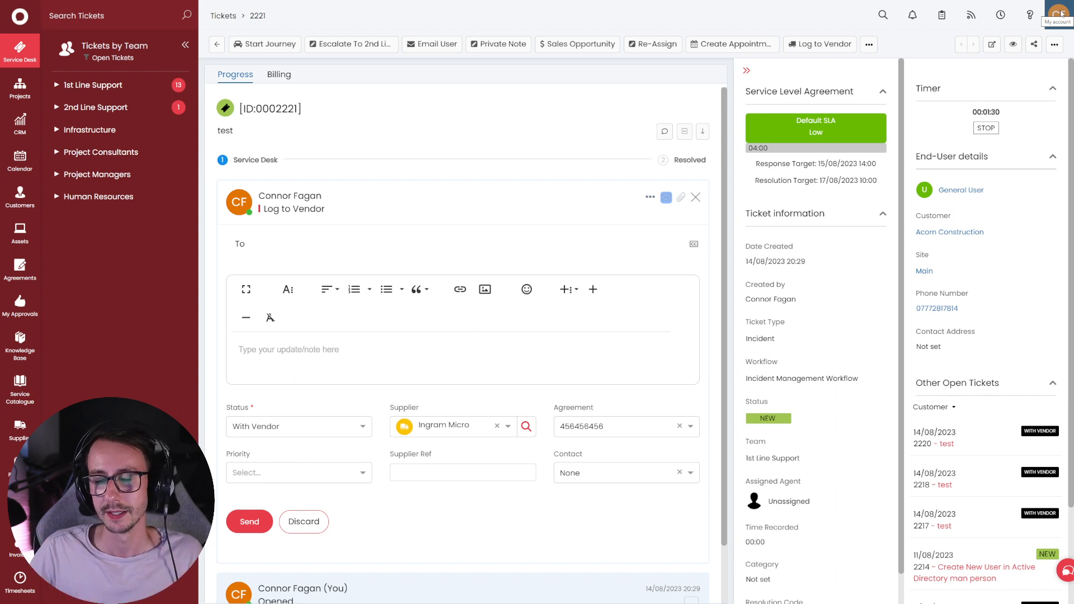
- Reset the agreement to None, then reattach agreement 456456456 on the Ingram Micro note
click(261, 232)
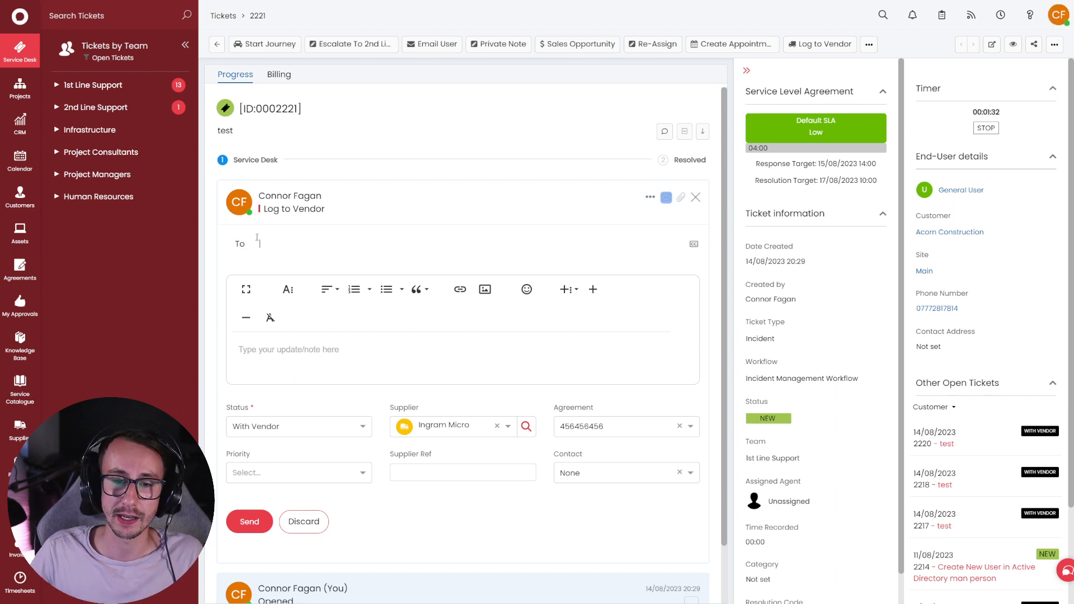
click(576, 420)
click(592, 446)
click(581, 427)
click(594, 452)
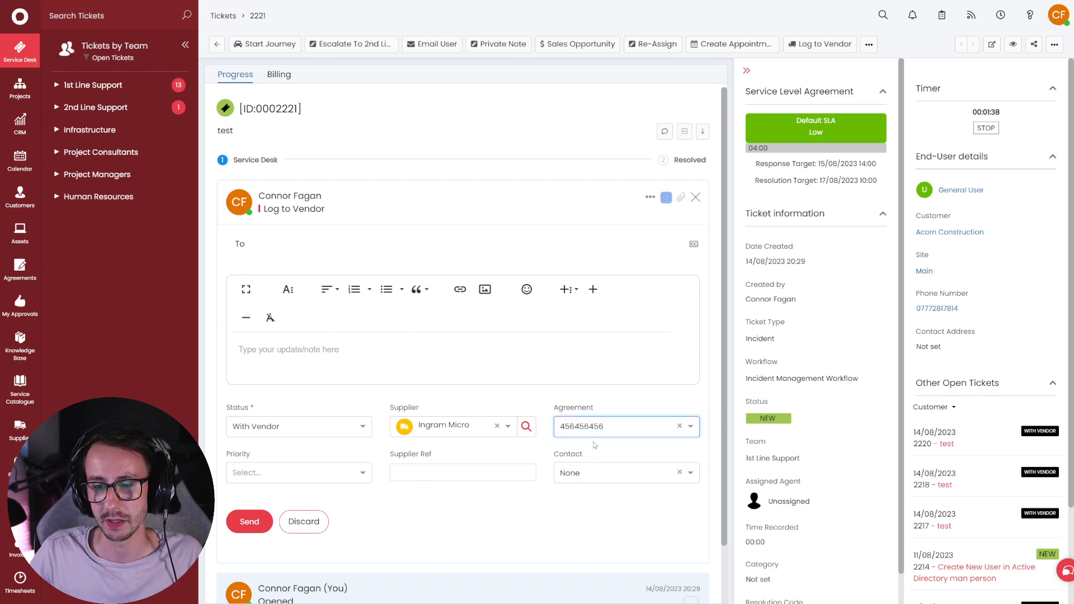
drag(252, 460, 226, 460)
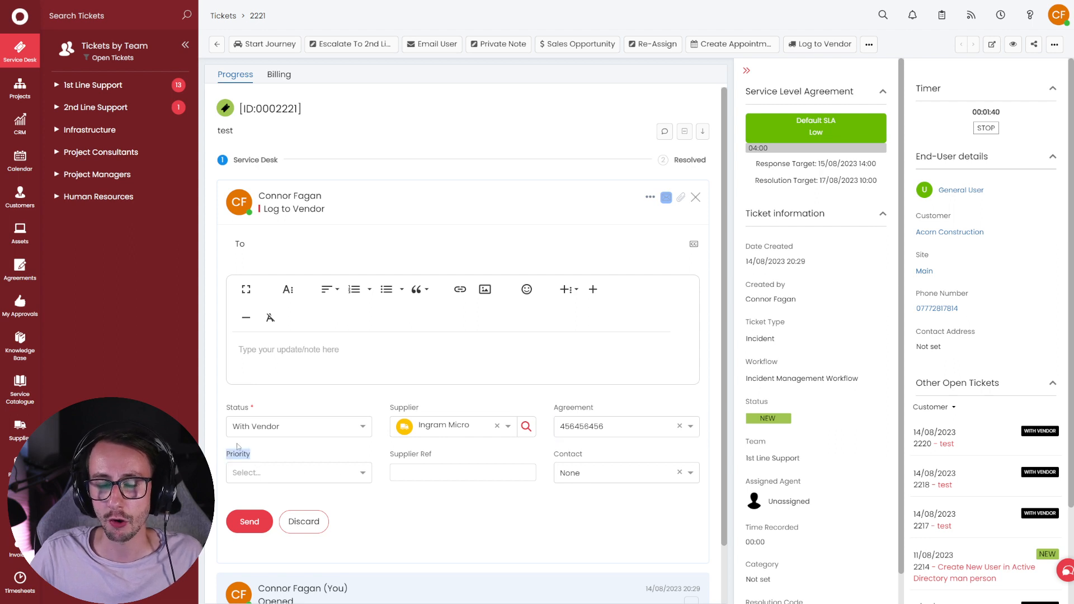
- Try Lenovo, Microsoft, Pax8 and Amazon as the supplier in turn
click(453, 431)
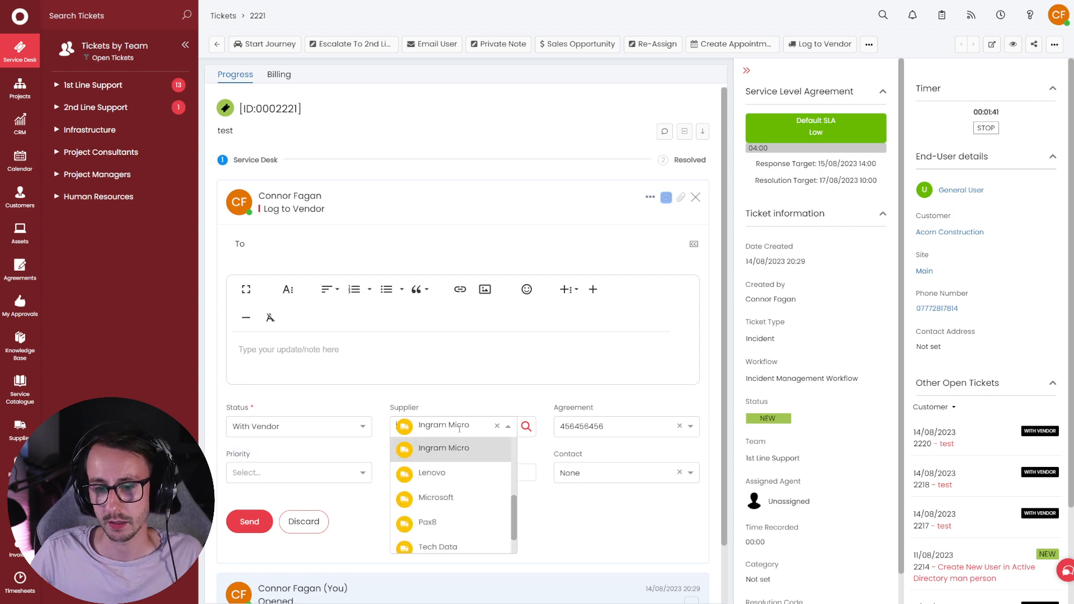
click(458, 480)
click(457, 432)
click(438, 479)
click(446, 431)
click(439, 490)
click(447, 431)
click(443, 454)
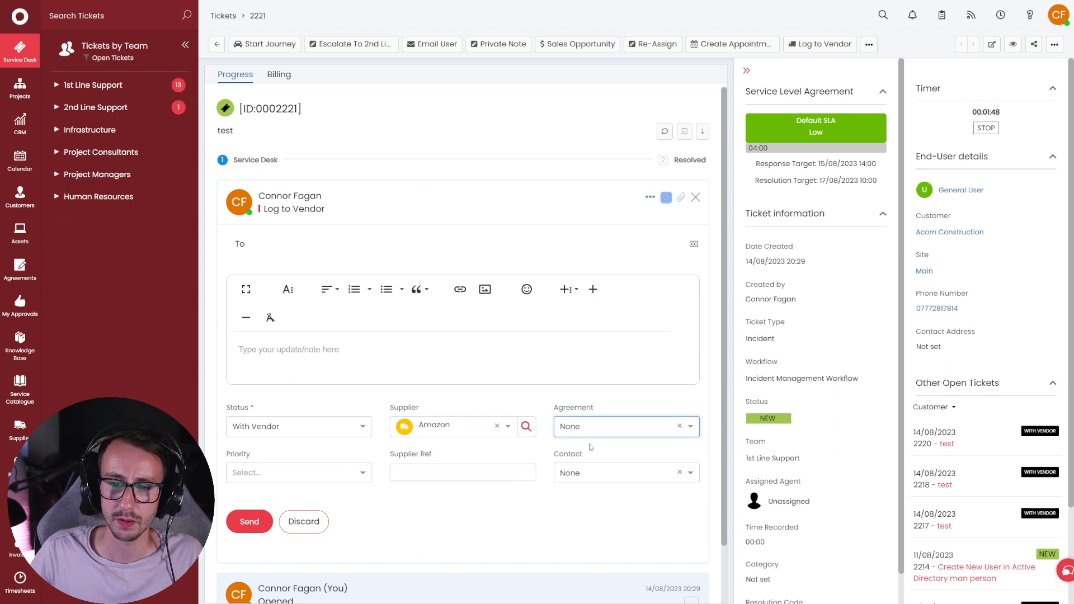
- Discard the draft and start a new vendor log with Apple, agreement left None
click(302, 521)
click(820, 43)
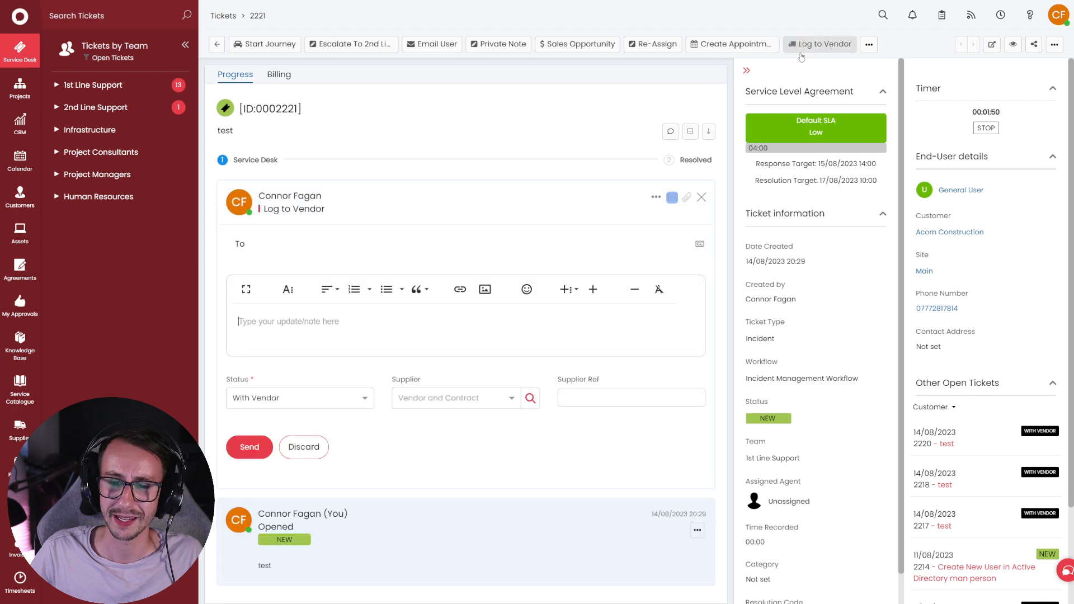
click(447, 426)
click(442, 447)
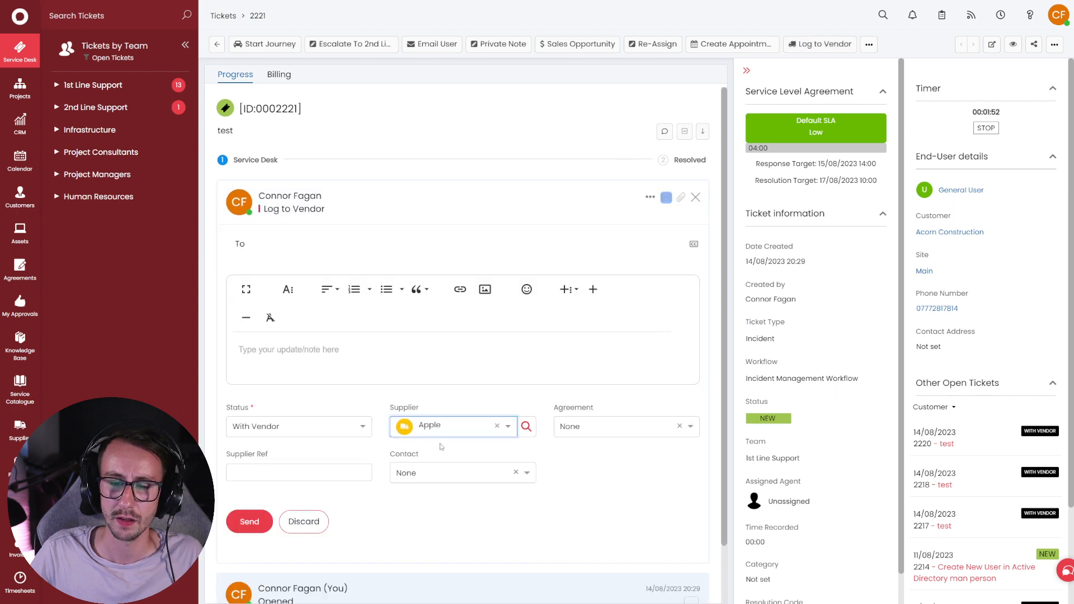
drag(421, 408, 390, 413)
click(616, 435)
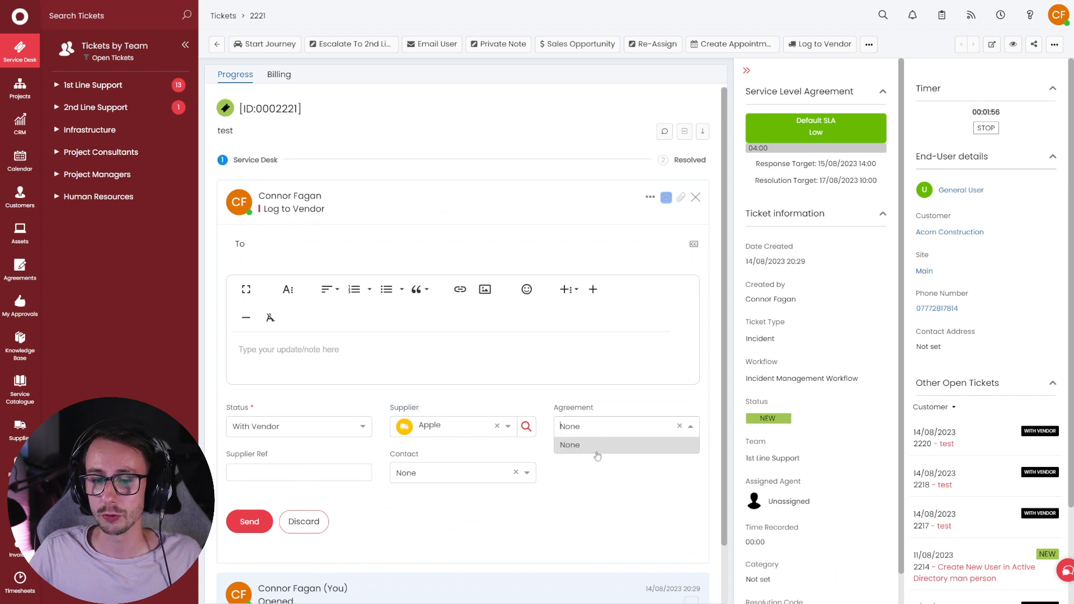
click(597, 453)
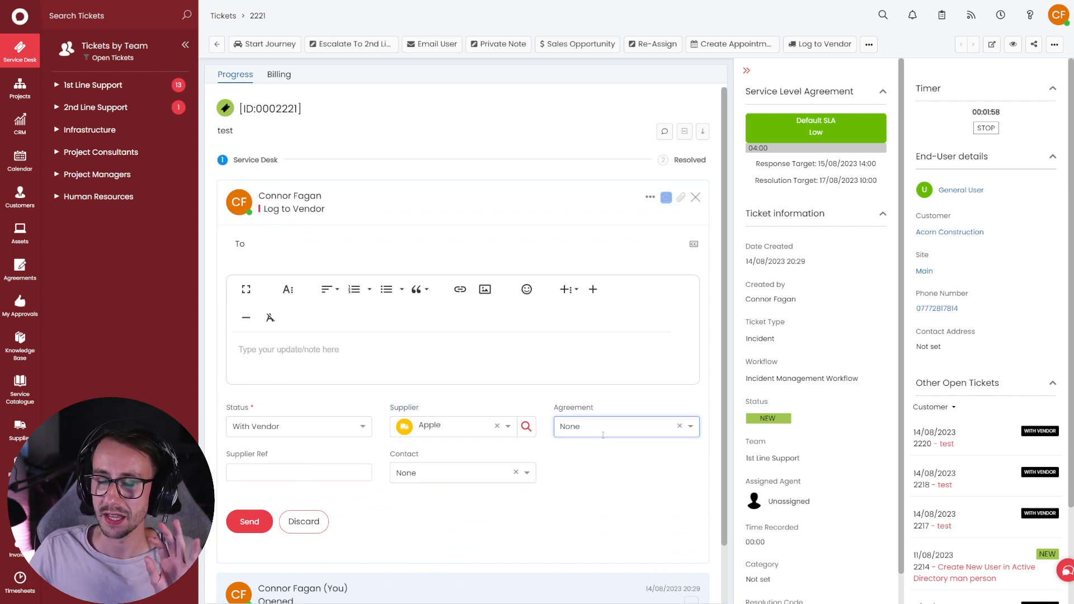
drag(277, 457, 227, 460)
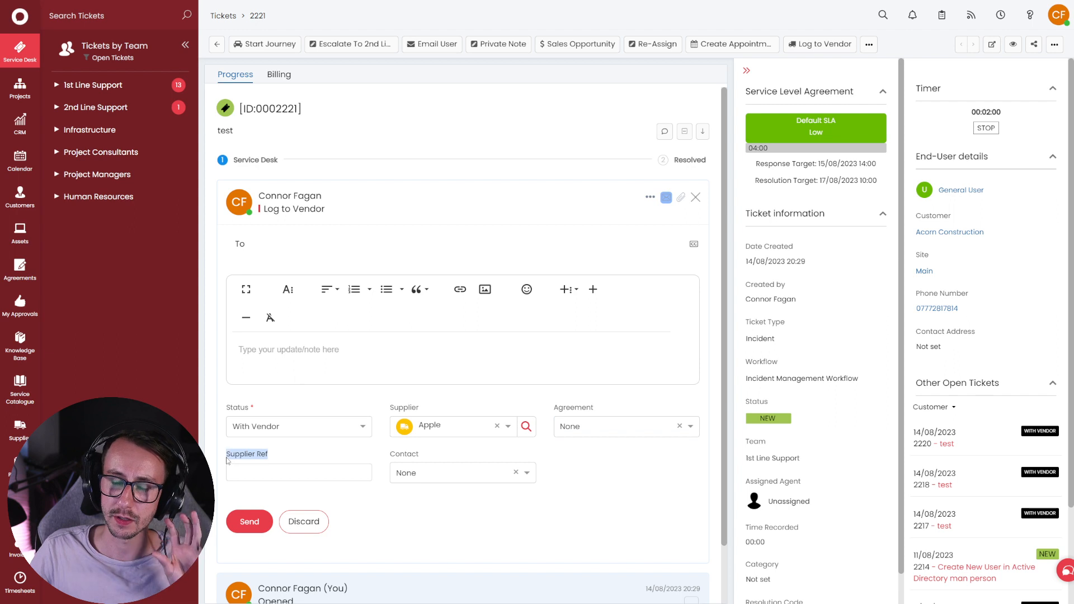
- Switch the supplier back to Ingram Micro and review the priority levels without choosing
click(466, 428)
drag(515, 476, 516, 498)
click(443, 513)
drag(257, 457, 222, 457)
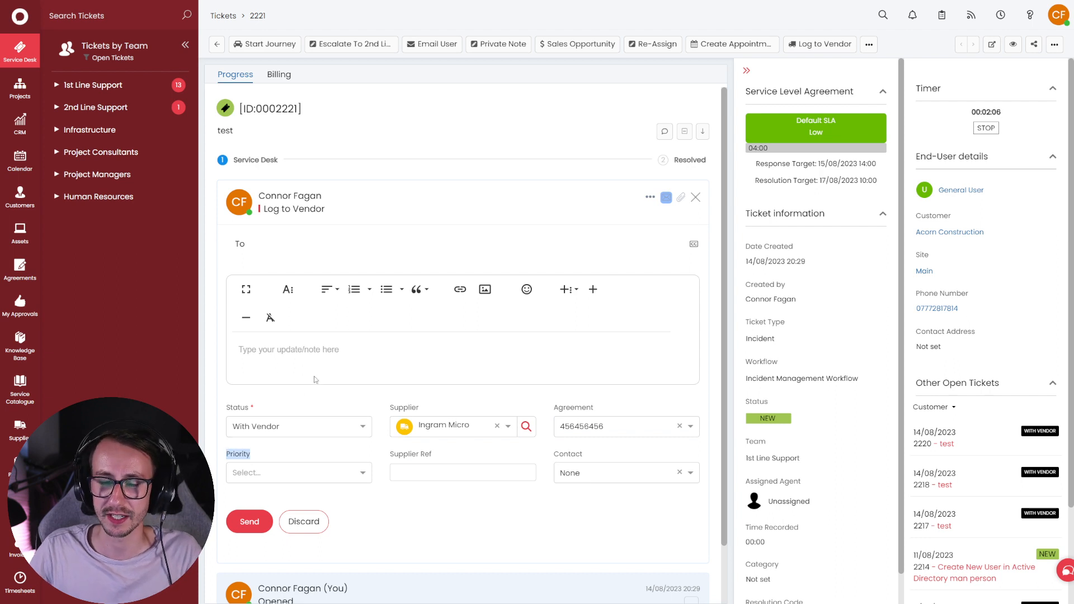
click(383, 506)
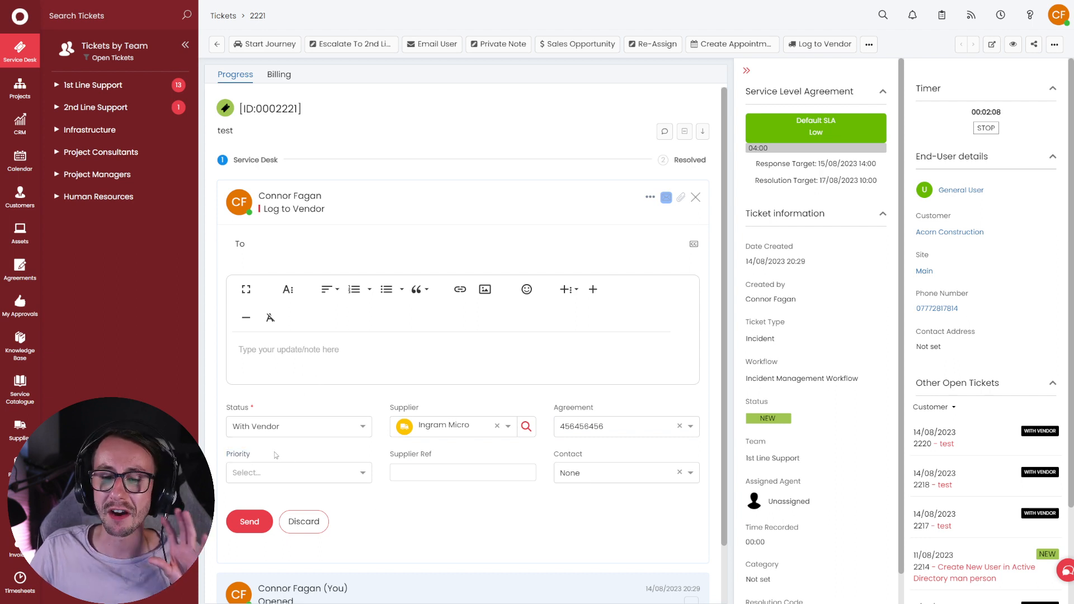
drag(274, 455, 229, 456)
click(297, 472)
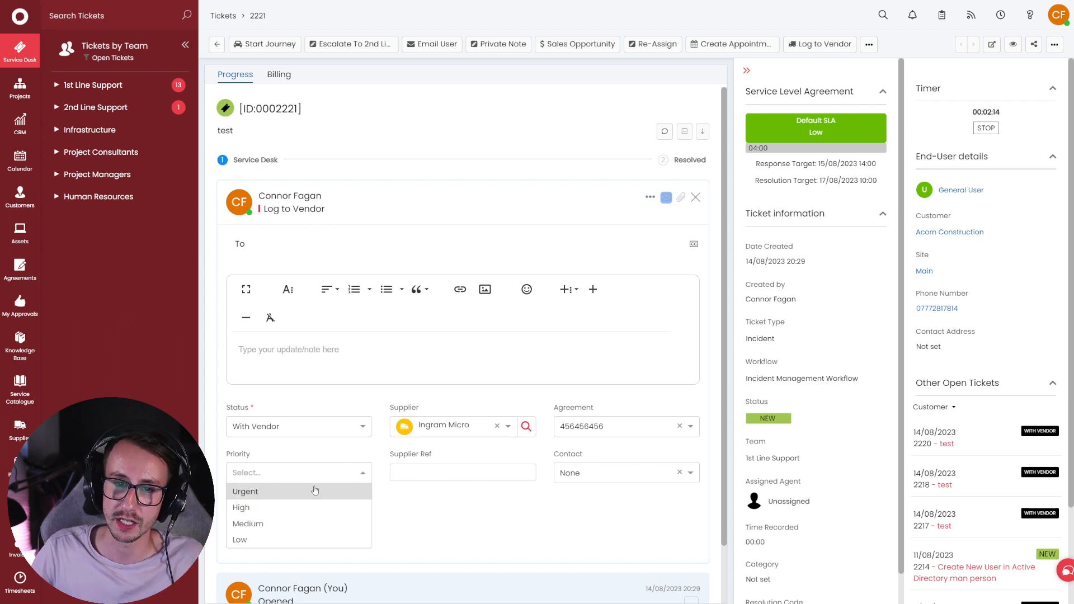
click(366, 503)
- Discard again and start another vendor log with Apple, showing it has no agreement
click(316, 523)
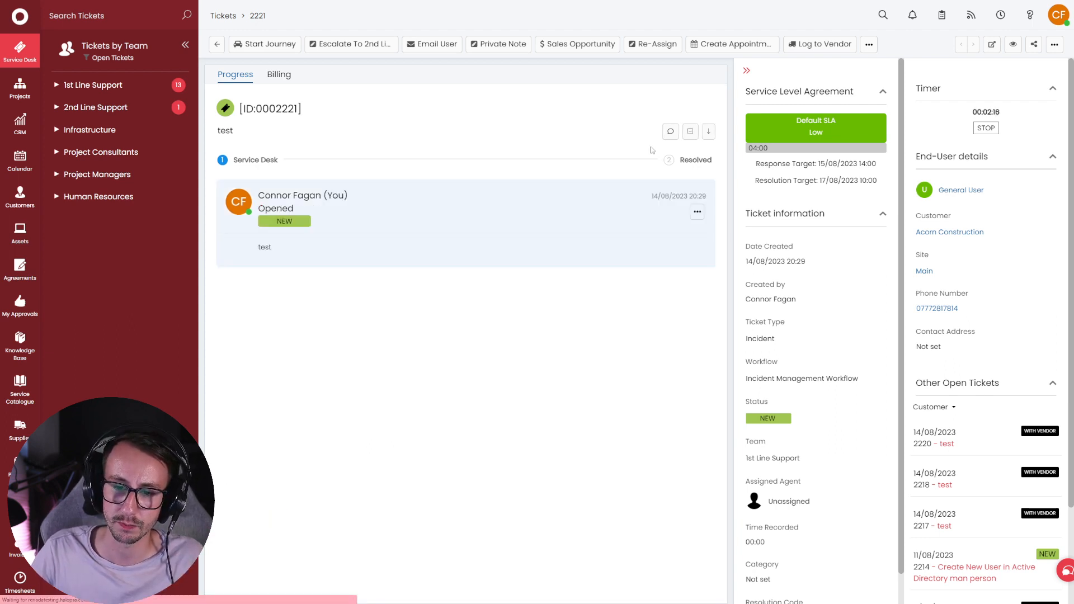
click(807, 45)
click(450, 398)
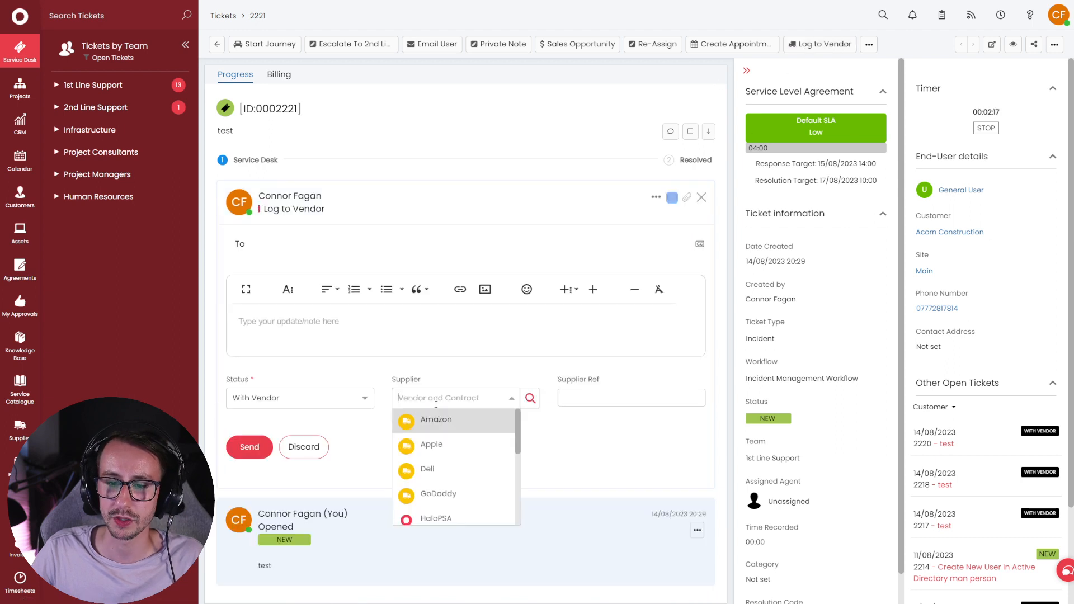
click(436, 446)
click(565, 432)
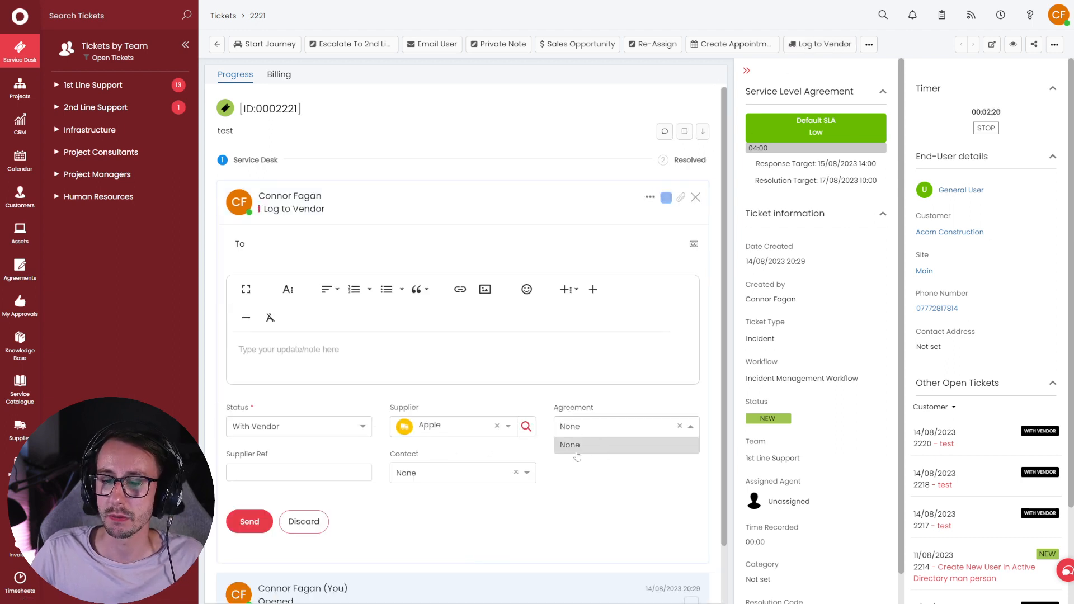
click(578, 447)
double_click(612, 435)
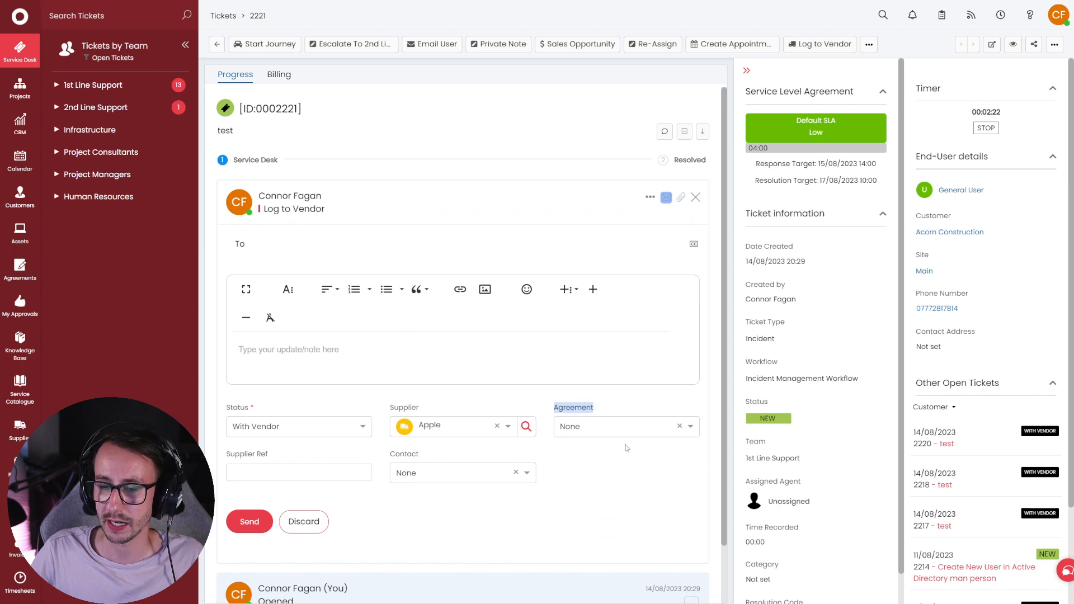
click(628, 482)
drag(722, 428, 723, 484)
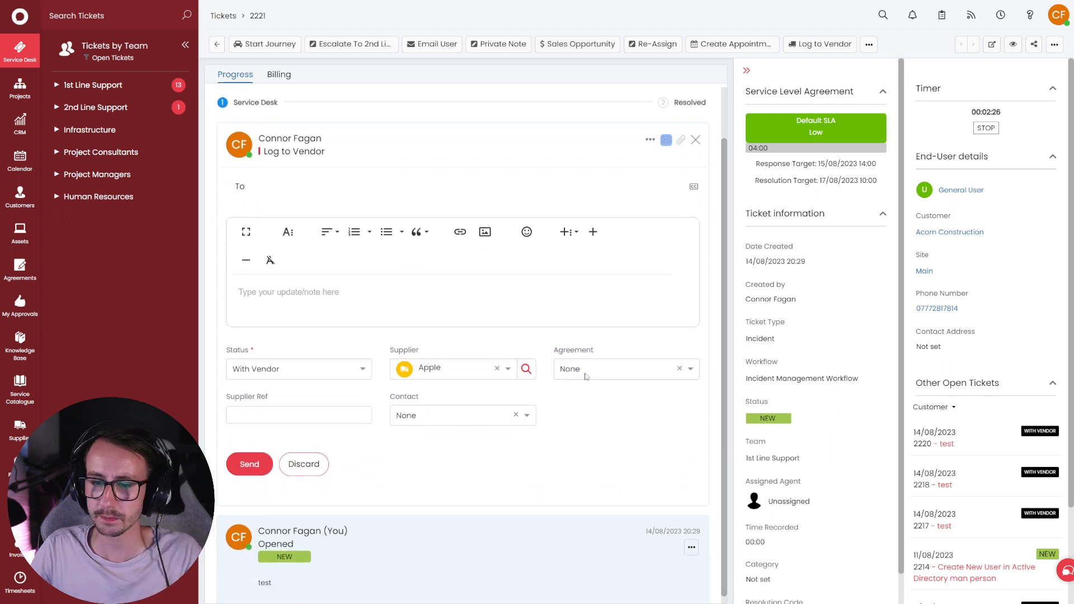
drag(279, 398, 226, 399)
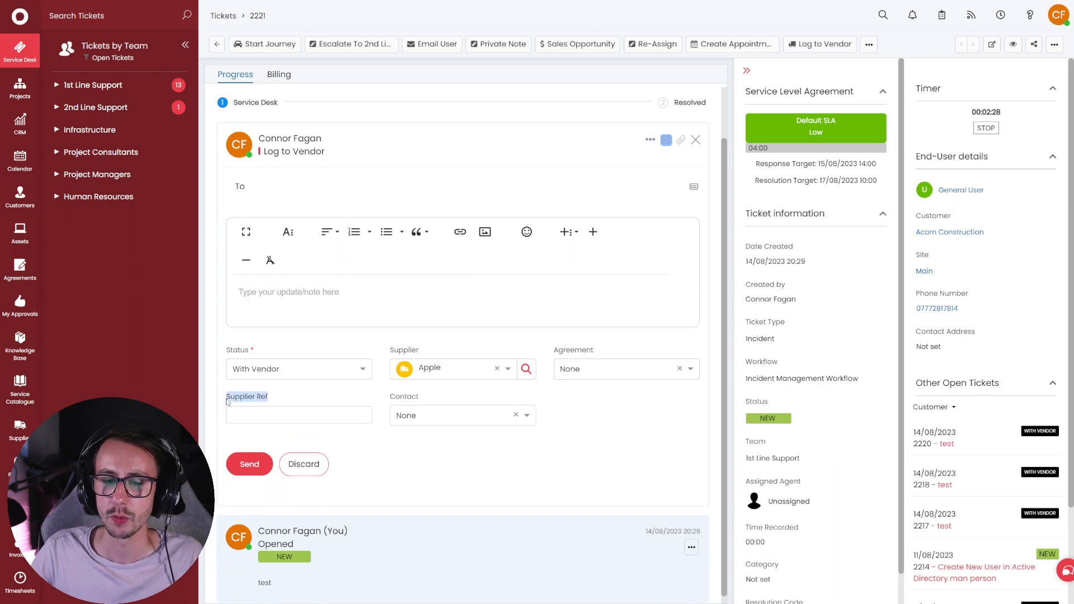
- Select Ingram Micro with agreement 456456456 and set the priority to Urgent
click(470, 374)
scroll(459, 437, down, 3)
click(460, 440)
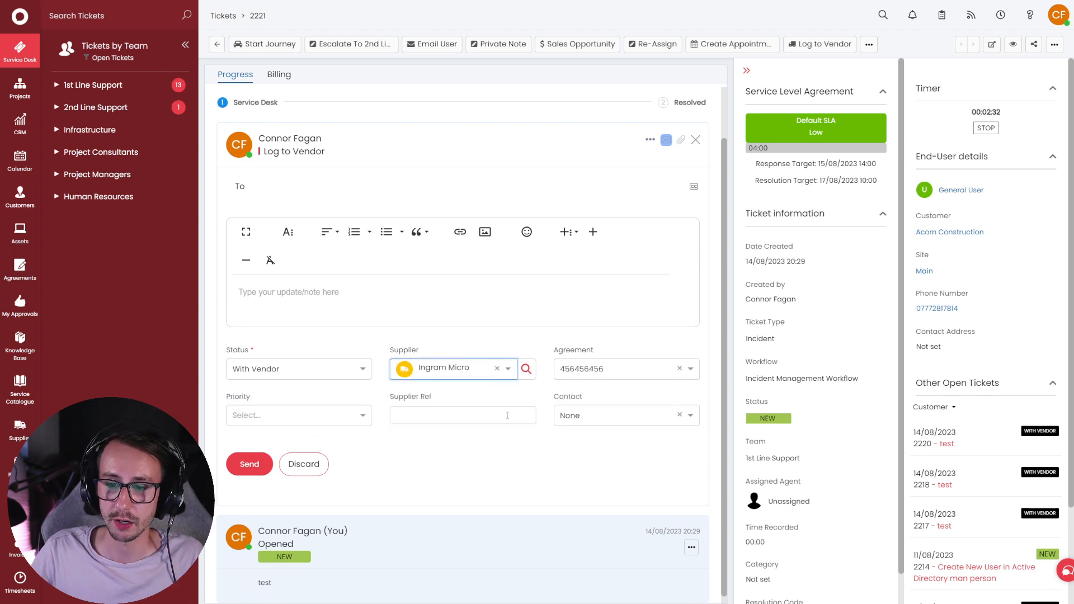
click(560, 366)
click(593, 407)
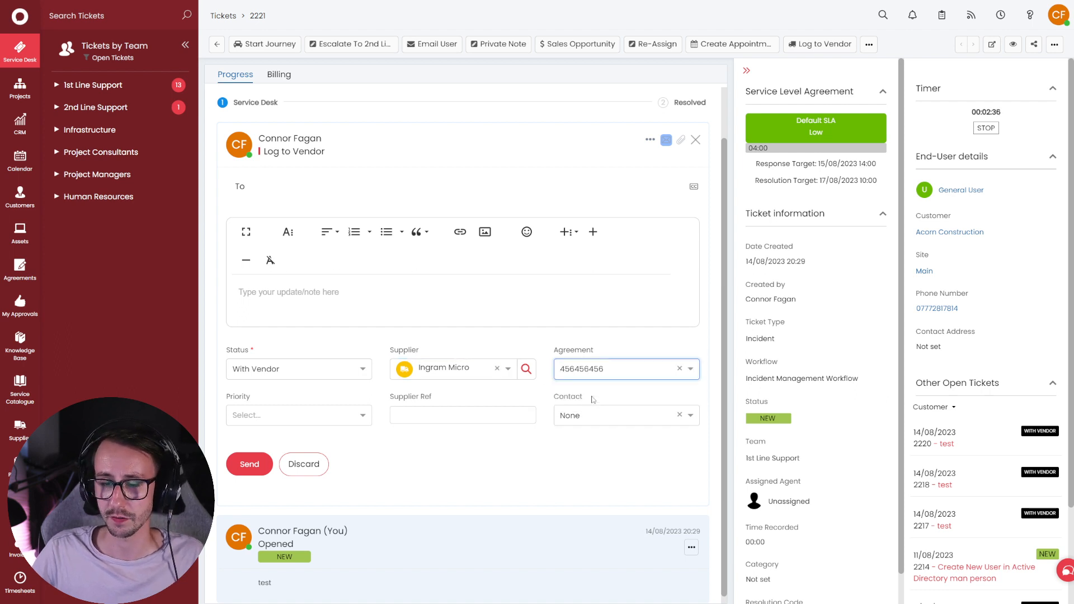
click(277, 415)
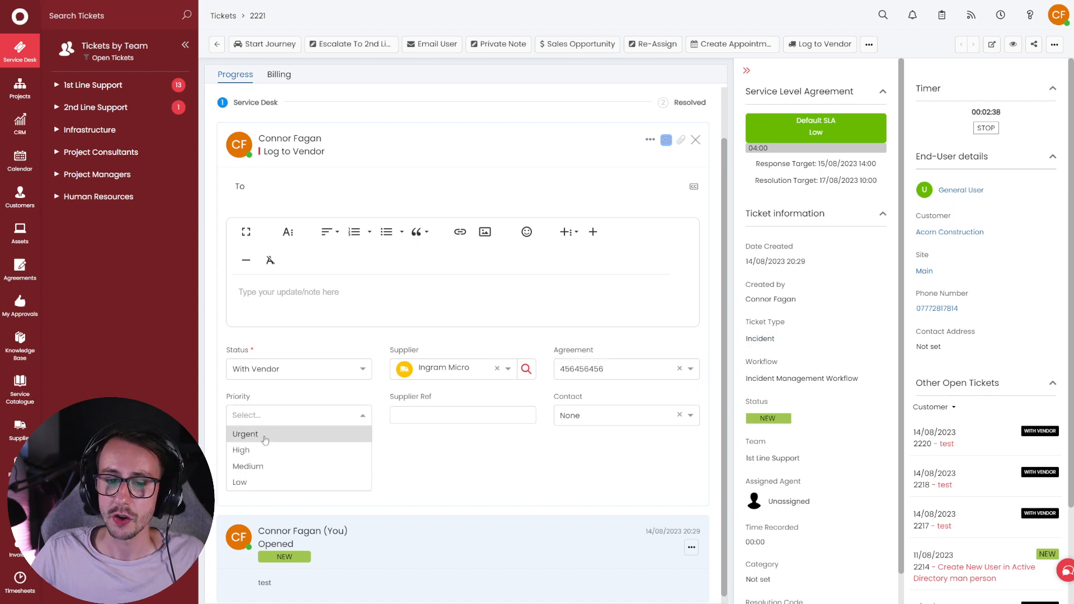
click(272, 466)
click(291, 415)
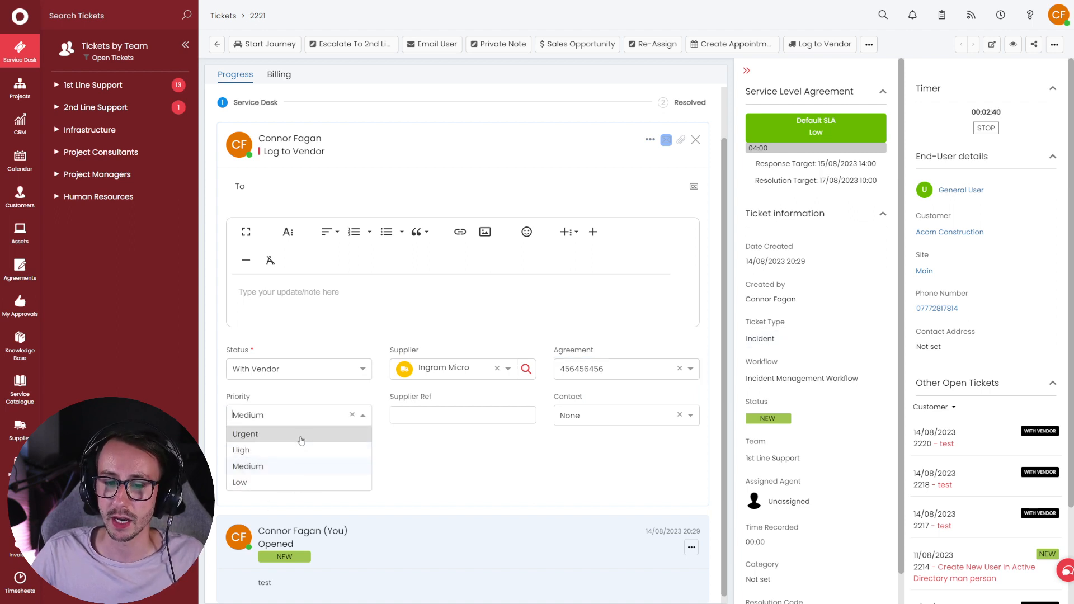
click(302, 437)
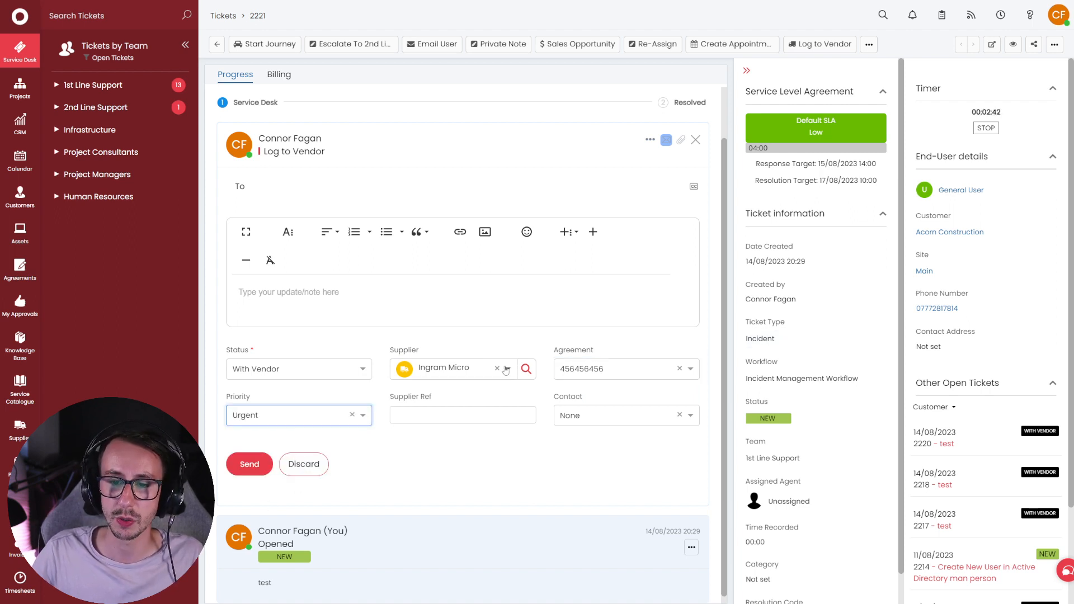
click(461, 419)
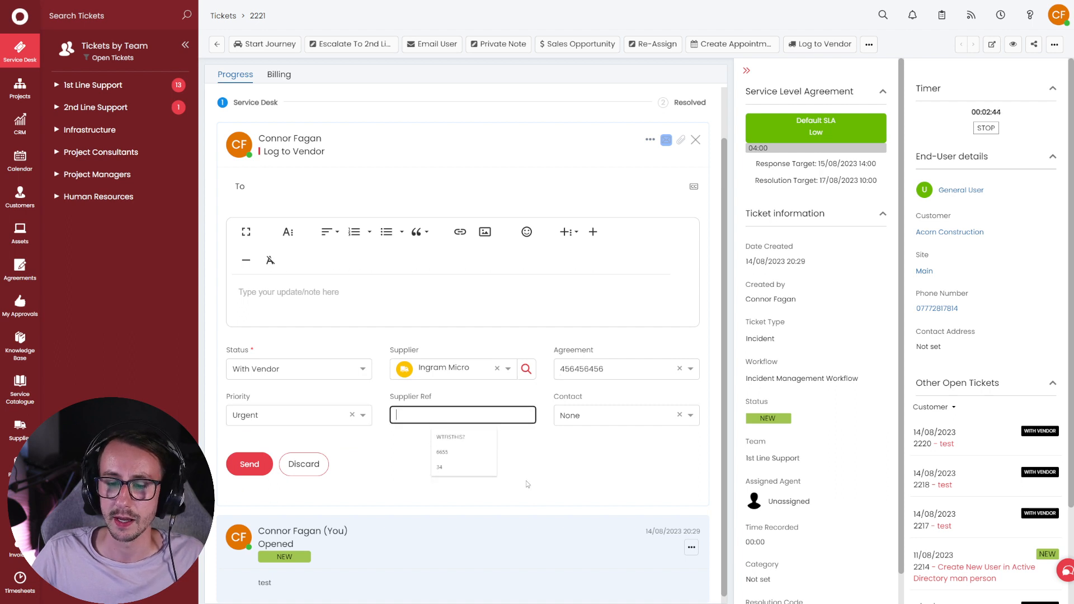
click(593, 371)
click(585, 404)
click(520, 415)
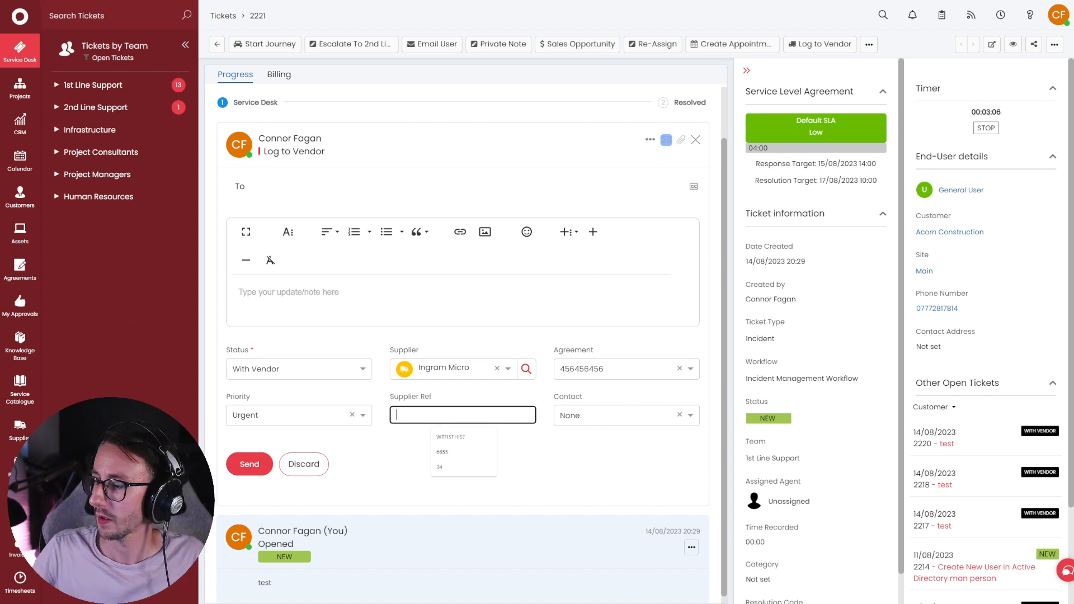
click(513, 594)
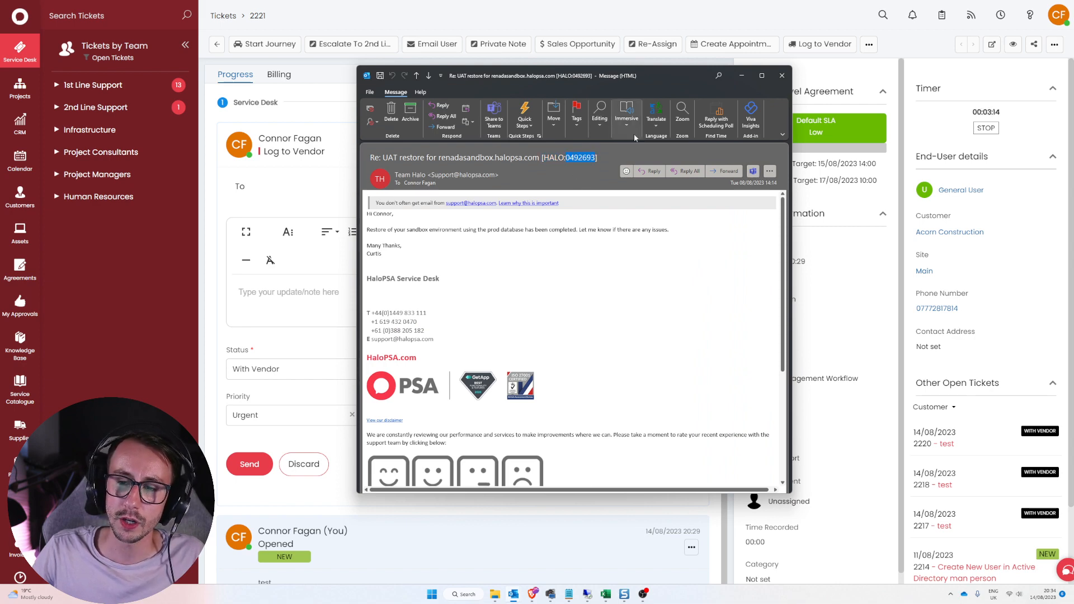
click(742, 75)
text(0492693)
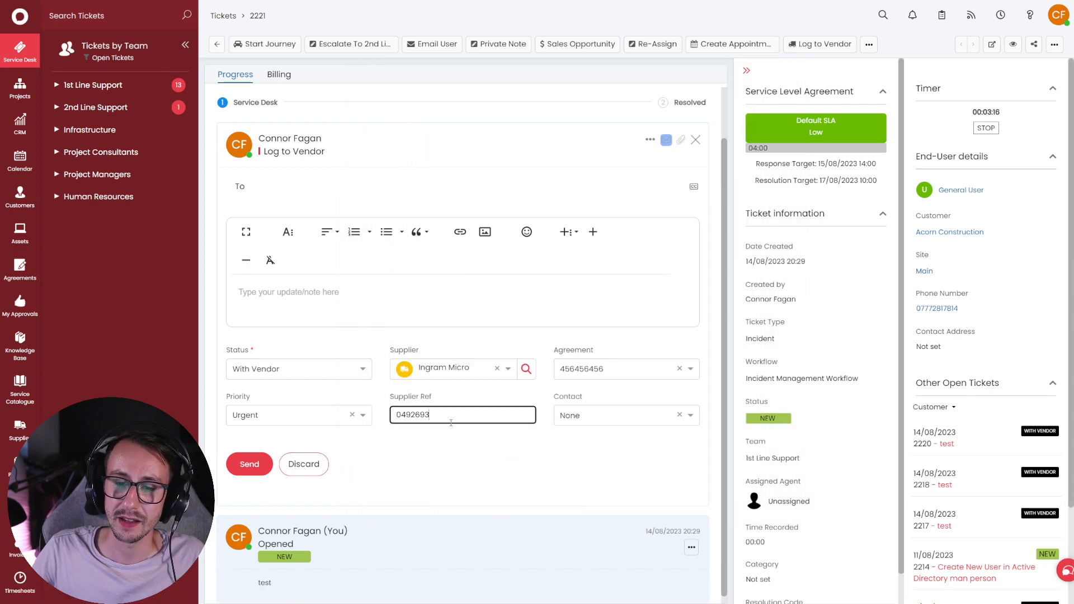
drag(449, 417, 393, 419)
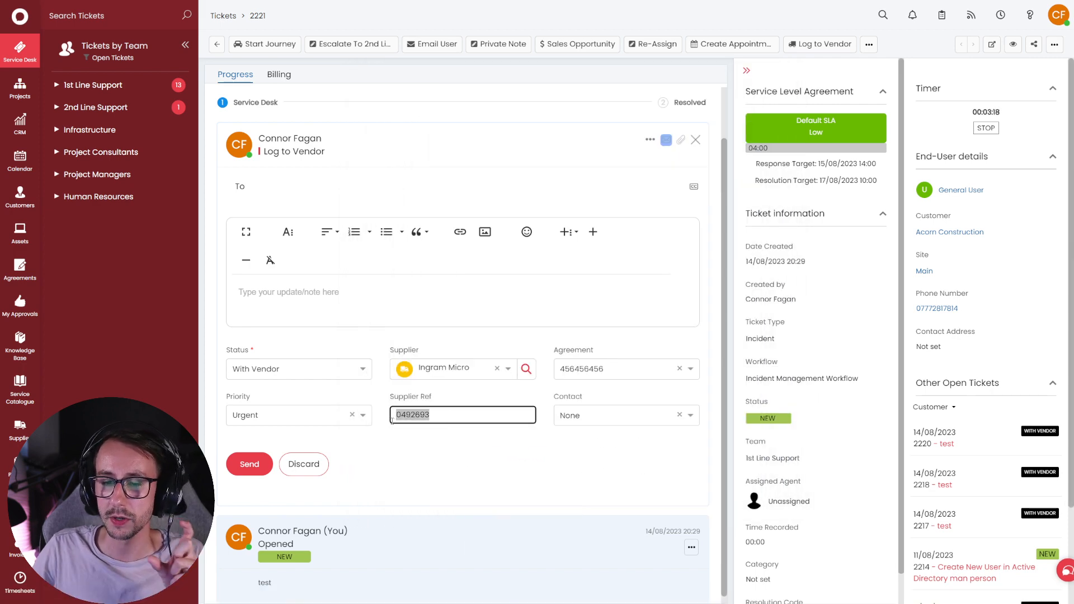
click(452, 445)
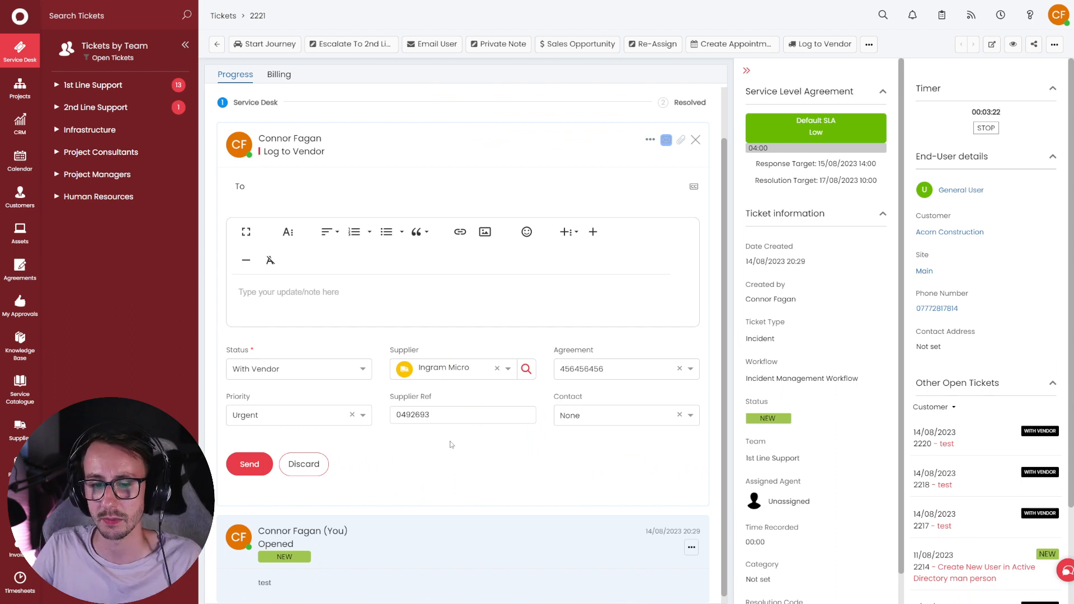
- Check the supplier reference 0492693 against the number in the Outlook email subject
drag(431, 416, 394, 416)
key(alt+Tab)
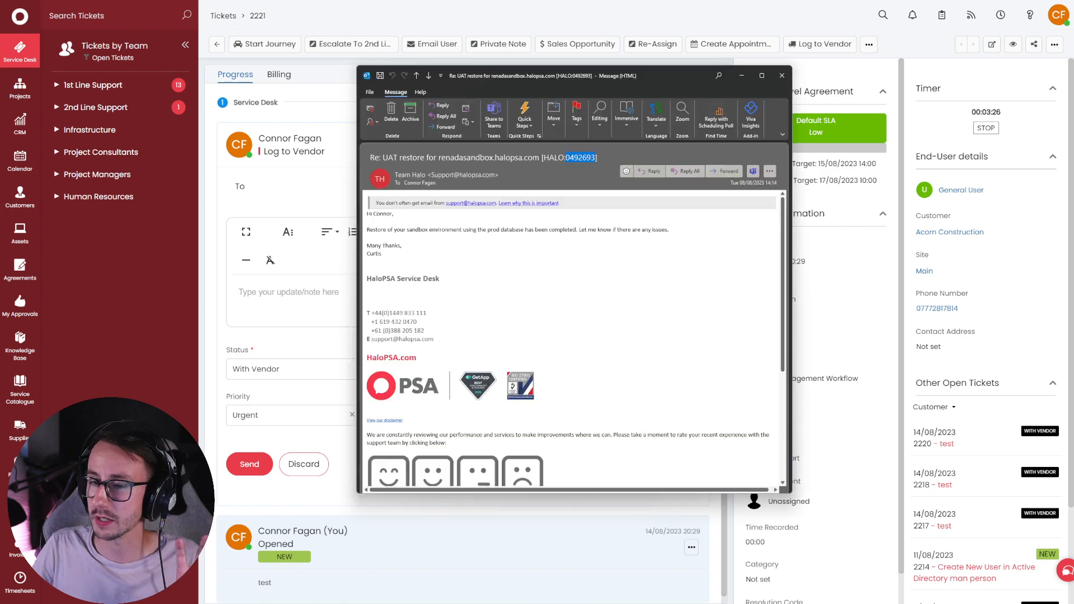
drag(642, 90, 871, 94)
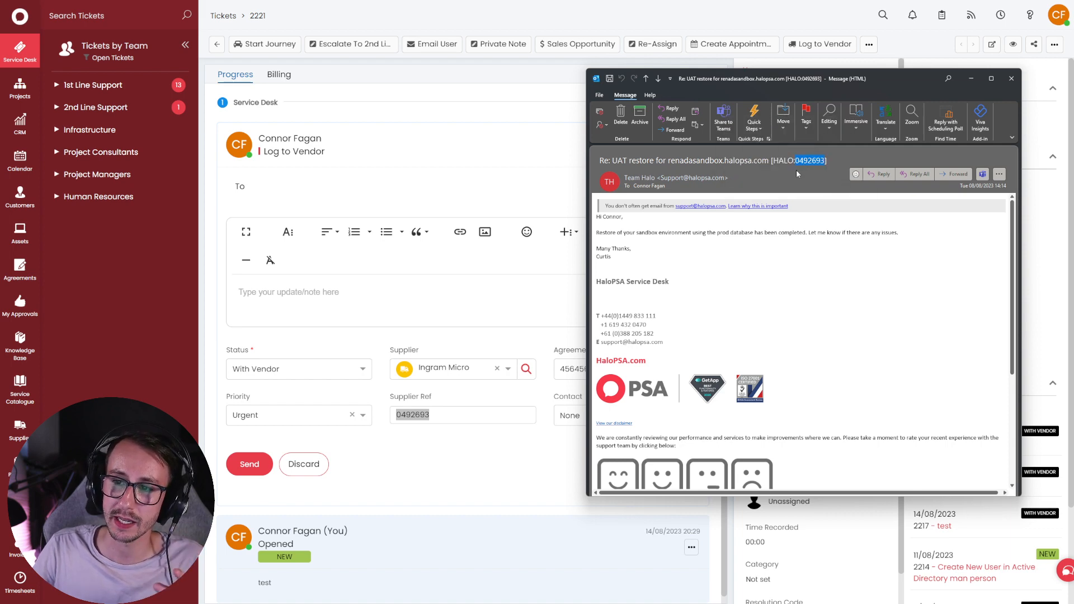
drag(818, 162, 829, 161)
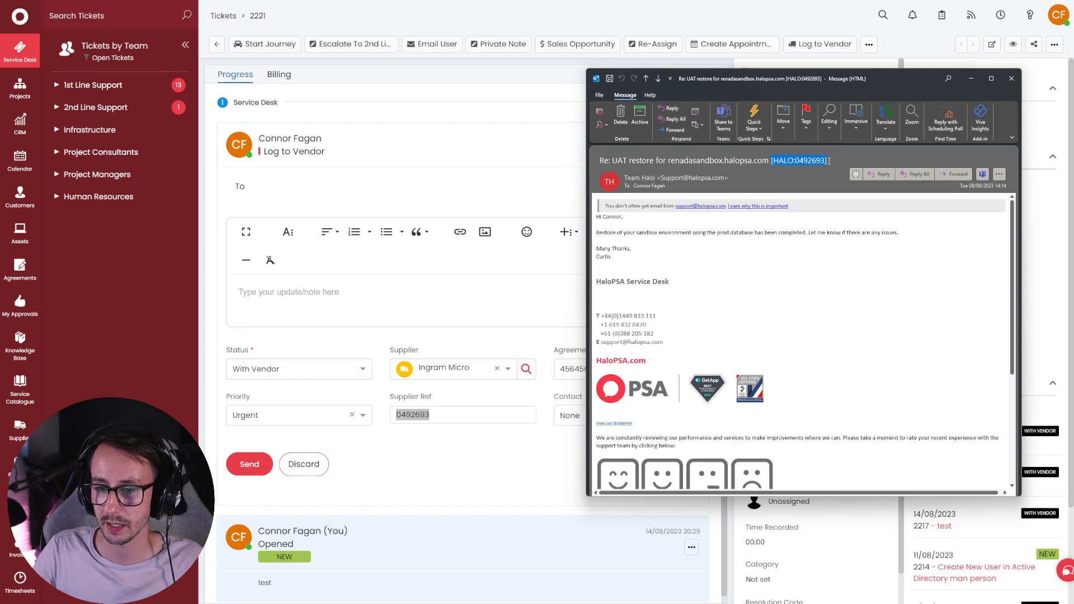
click(971, 78)
- Choose Support as contact, turn off emailing the vendor, and save the update
click(621, 415)
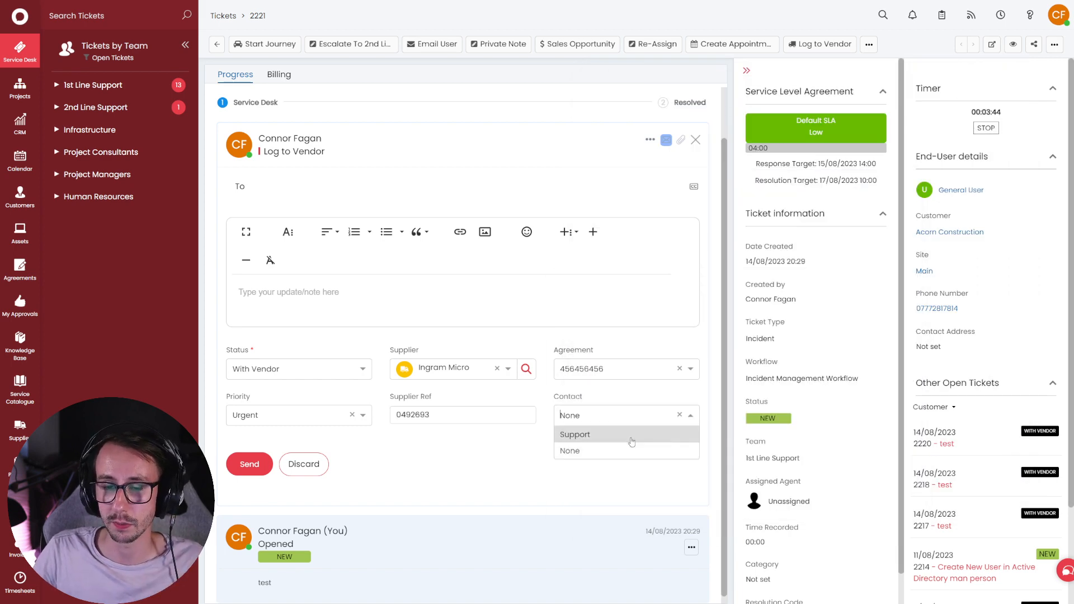
click(631, 435)
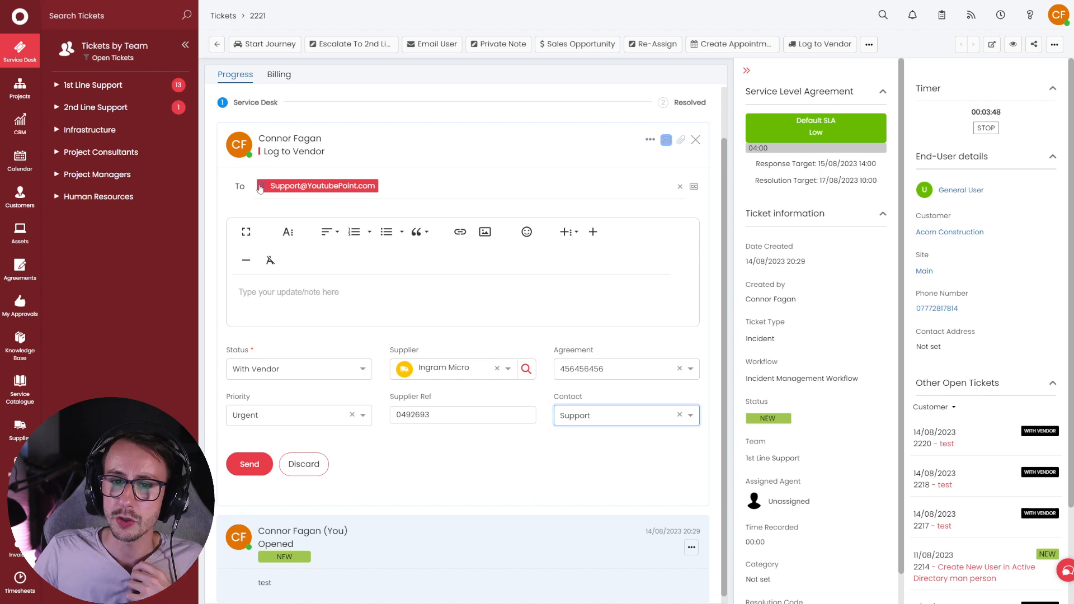
click(665, 140)
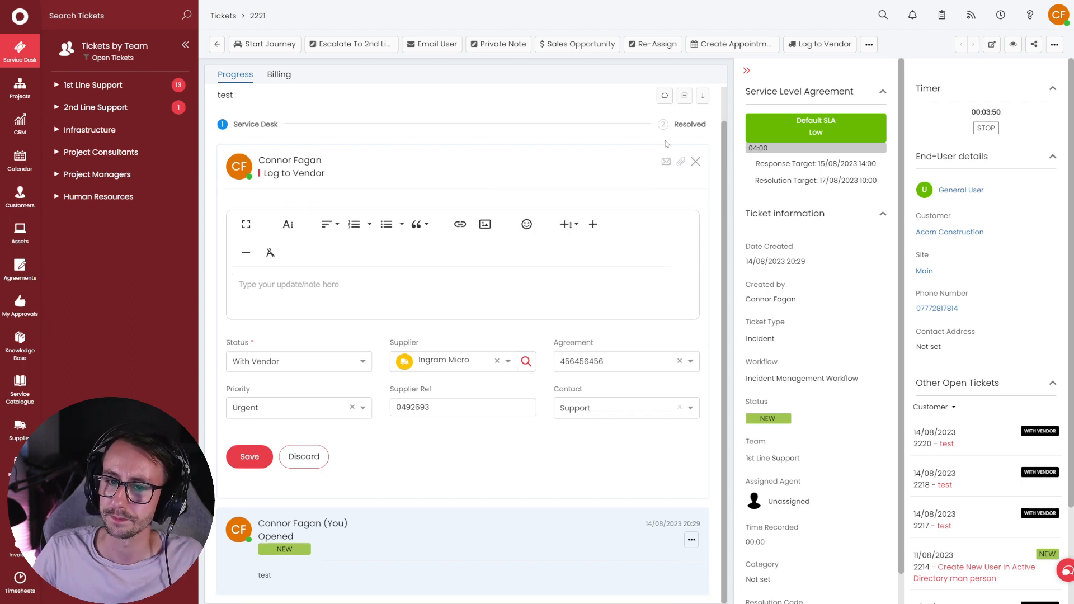
click(252, 461)
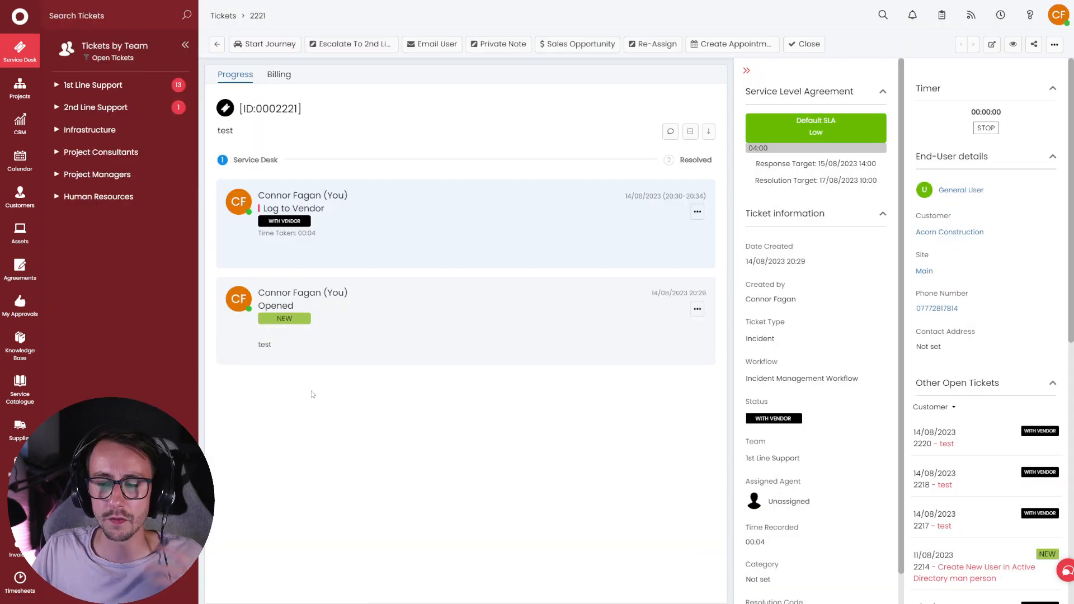
scroll(1041, 456, down, 6)
scroll(865, 425, down, 1)
scroll(951, 429, down, 2)
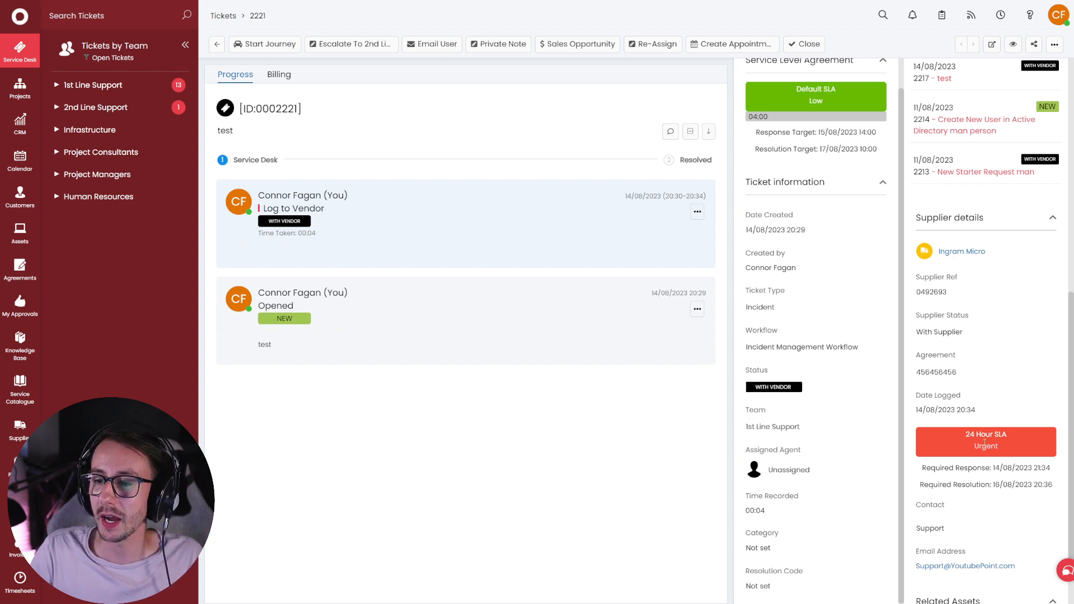
mouse_move(932, 471)
mouse_down()
mouse_move(1063, 497)
mouse_move(1051, 475)
mouse_move(935, 473)
mouse_up()
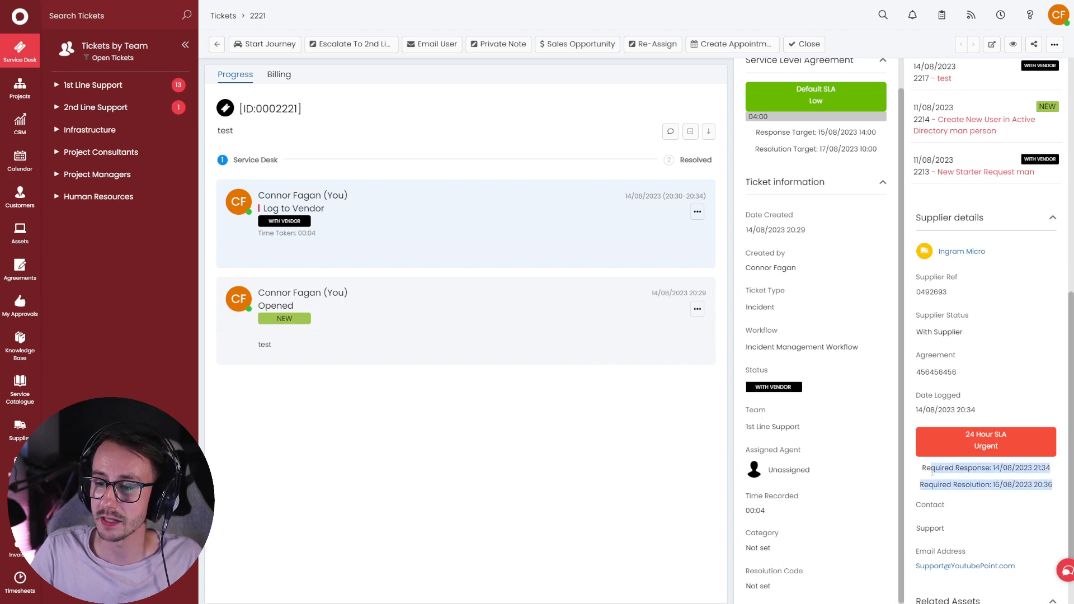
click(924, 468)
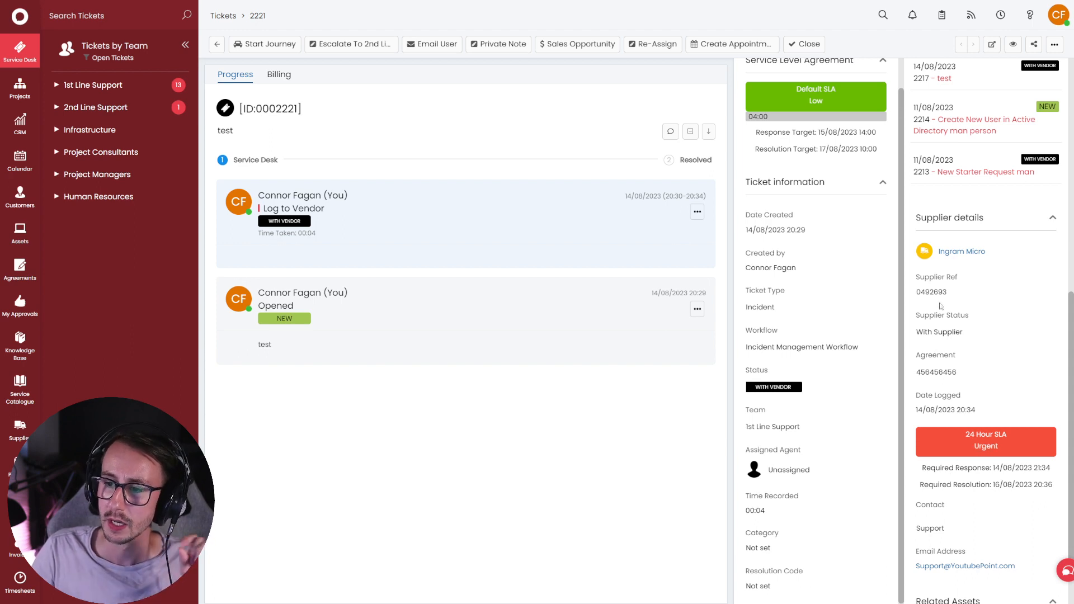
scroll(974, 482, down, 1)
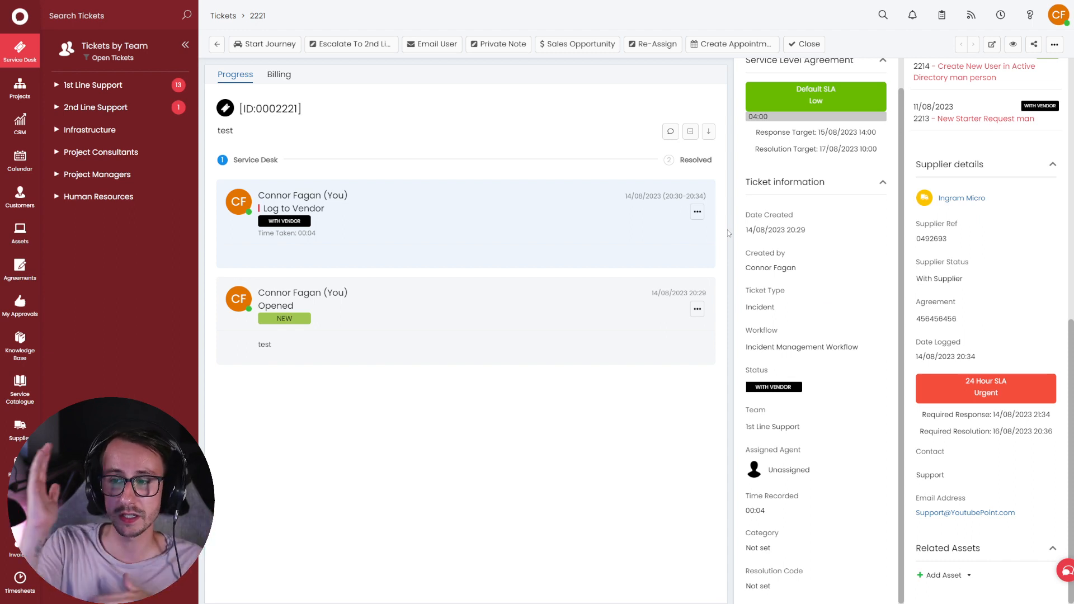
- Check the ticket's Supplier Ref value 0492693 and leave it unchanged
click(951, 238)
drag(956, 242, 923, 242)
click(923, 242)
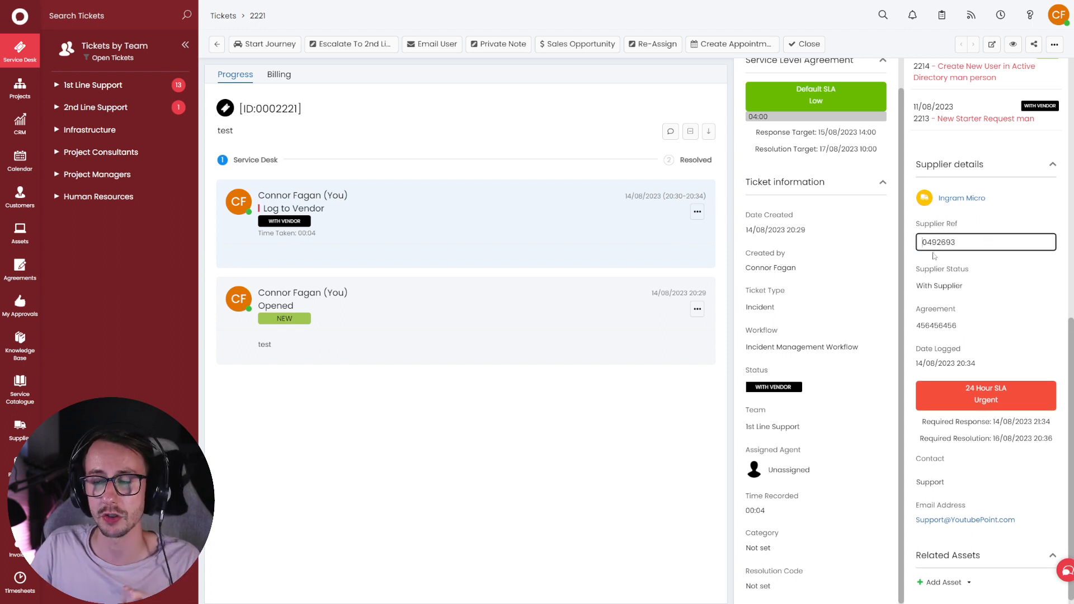
click(730, 257)
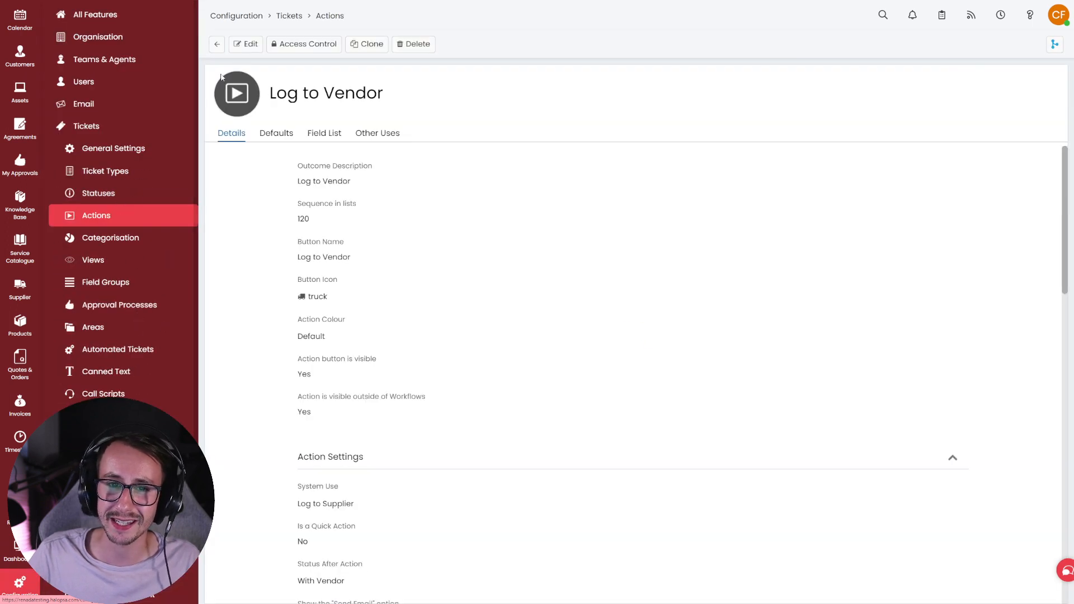
- Find the Email Vendor ticket action and inspect its Email Supplier system use
click(217, 44)
key(ctrl+f)
text(vendor)
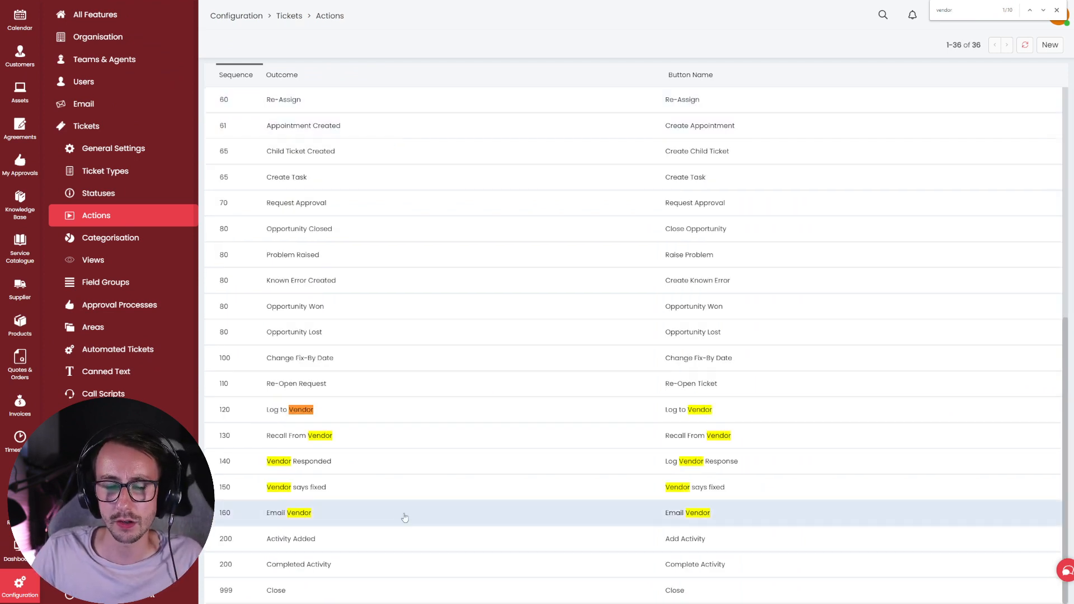
click(404, 518)
drag(413, 506, 284, 488)
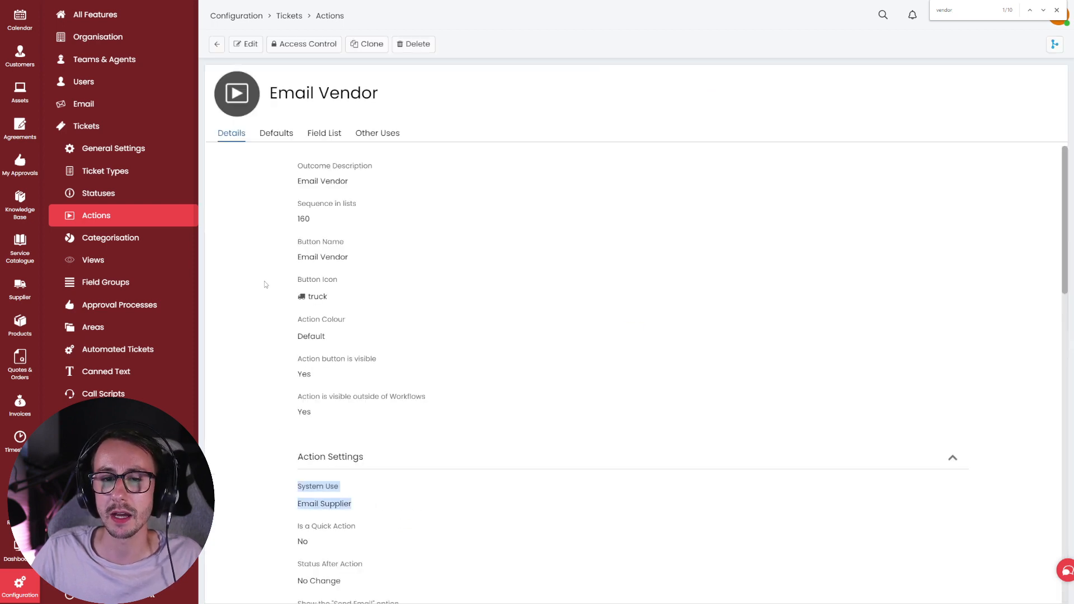
scroll(140, 392, down, 3)
- Open the Incident Management Workflow for editing, dismissing the in-use warning
click(112, 403)
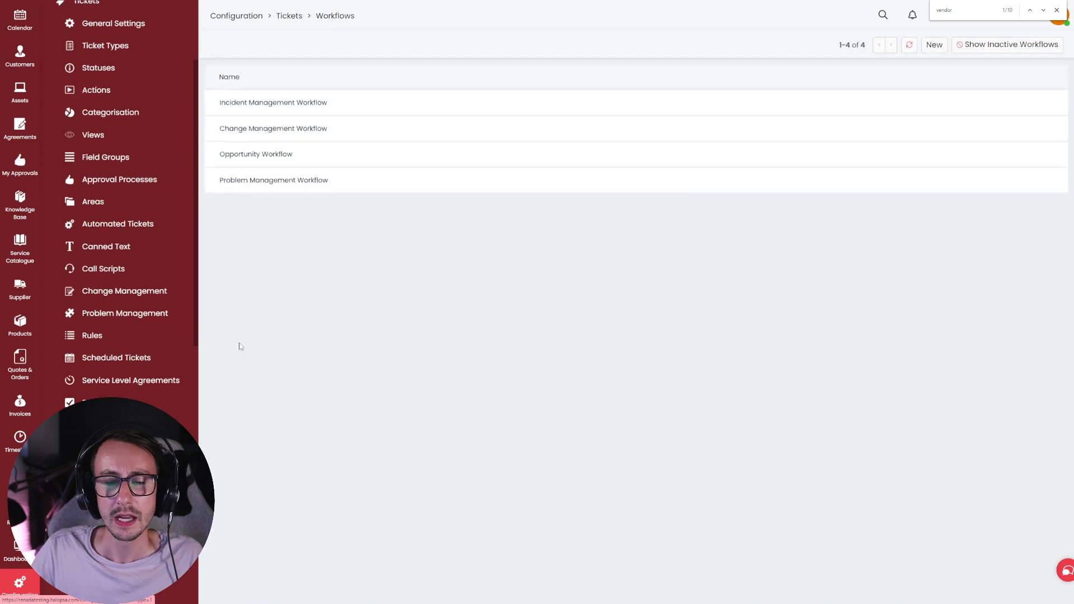
click(290, 106)
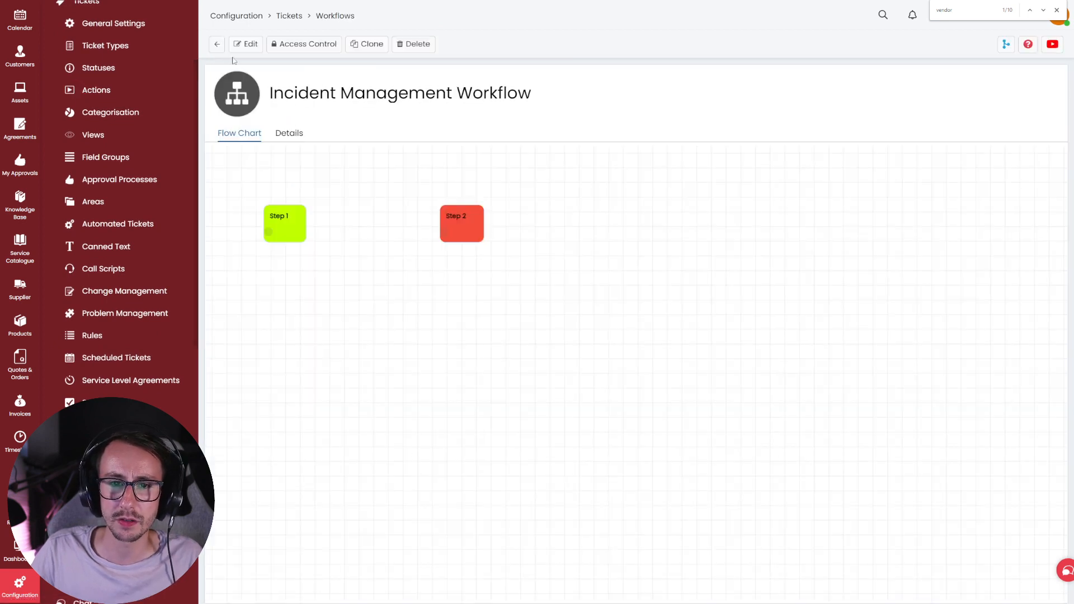
click(217, 44)
click(270, 107)
click(289, 133)
drag(280, 137, 241, 129)
click(241, 132)
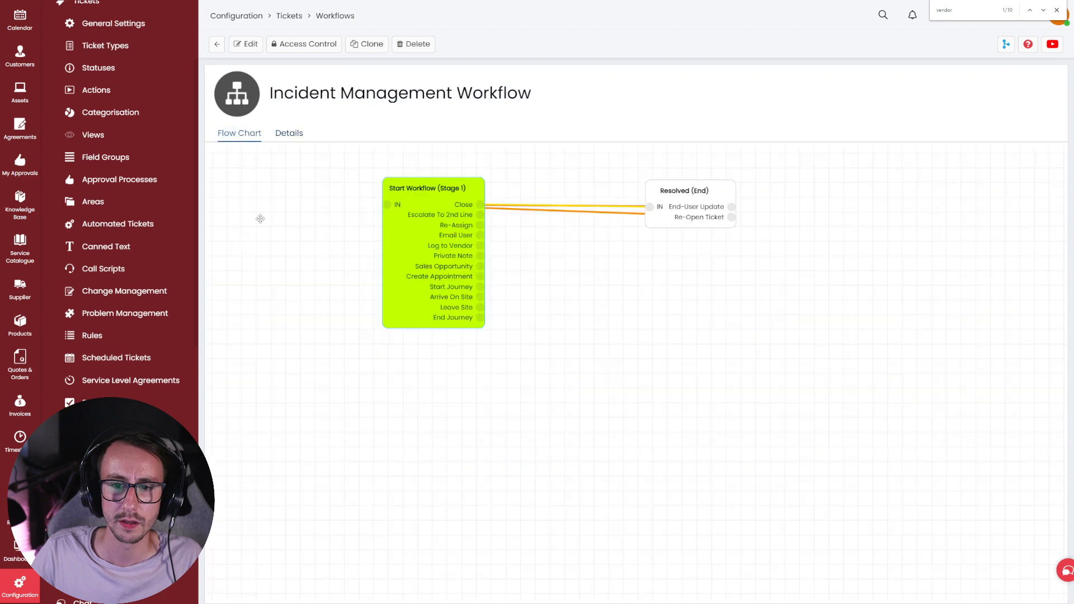
click(245, 44)
click(535, 259)
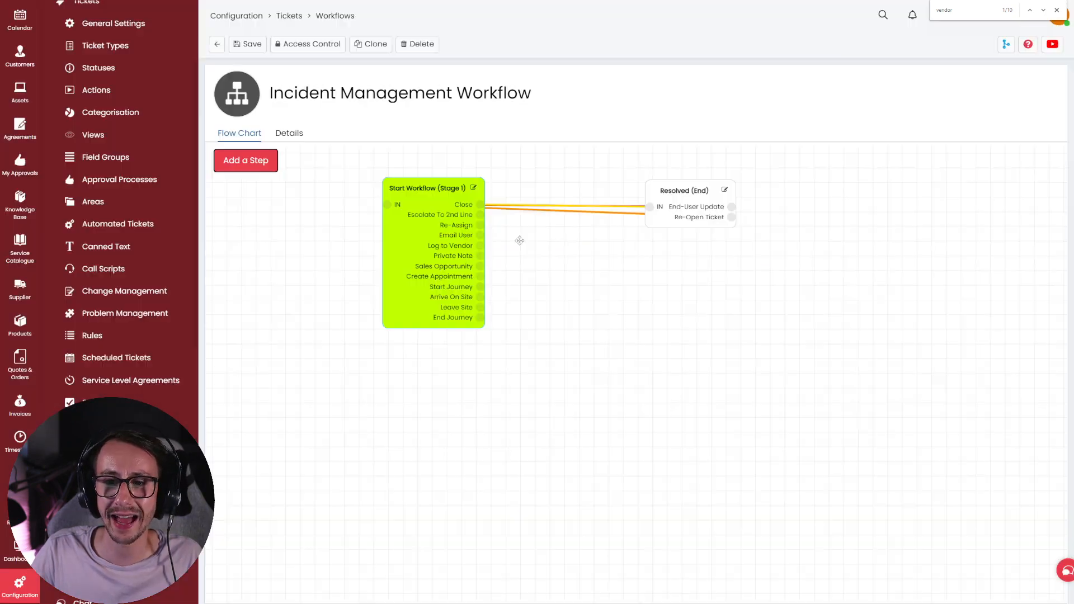
- Add an Allow Actions action permitting Email Vendor to the Start Workflow step
click(474, 188)
click(753, 290)
click(437, 275)
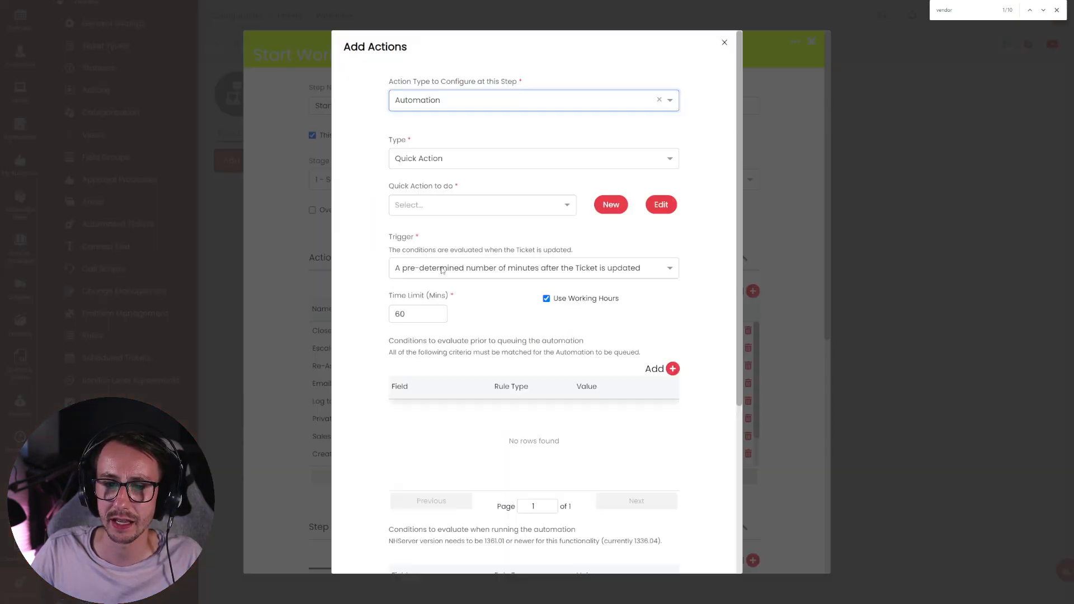
click(433, 102)
click(425, 118)
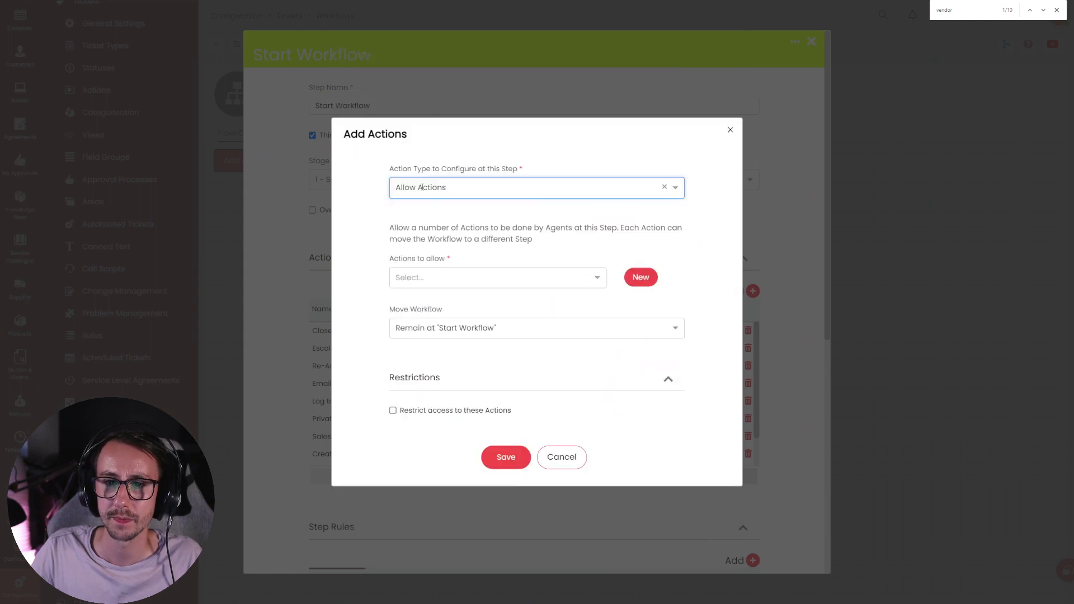
click(424, 272)
text(email)
click(429, 291)
- Save the Email Vendor allowed action, then save the Incident Management Workflow
click(499, 459)
scroll(497, 456, down, 8)
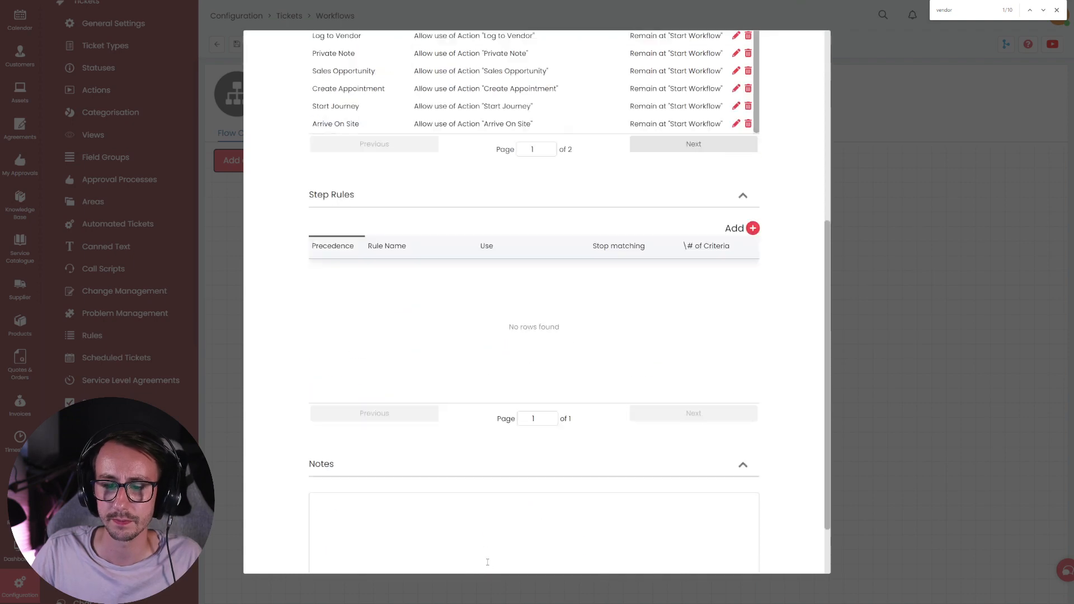
click(486, 559)
scroll(391, 307, up, 4)
click(248, 45)
scroll(19, 84, up, 5)
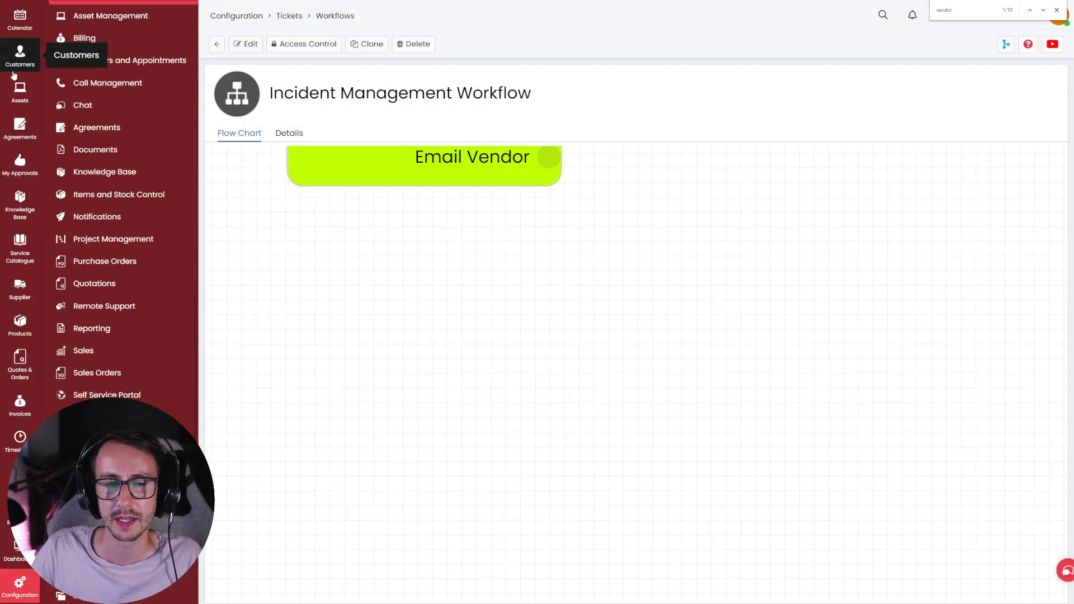
- Return to ticket 2221 and begin an Email Vendor update, dismissing the Similar Open Incidents popup
click(19, 48)
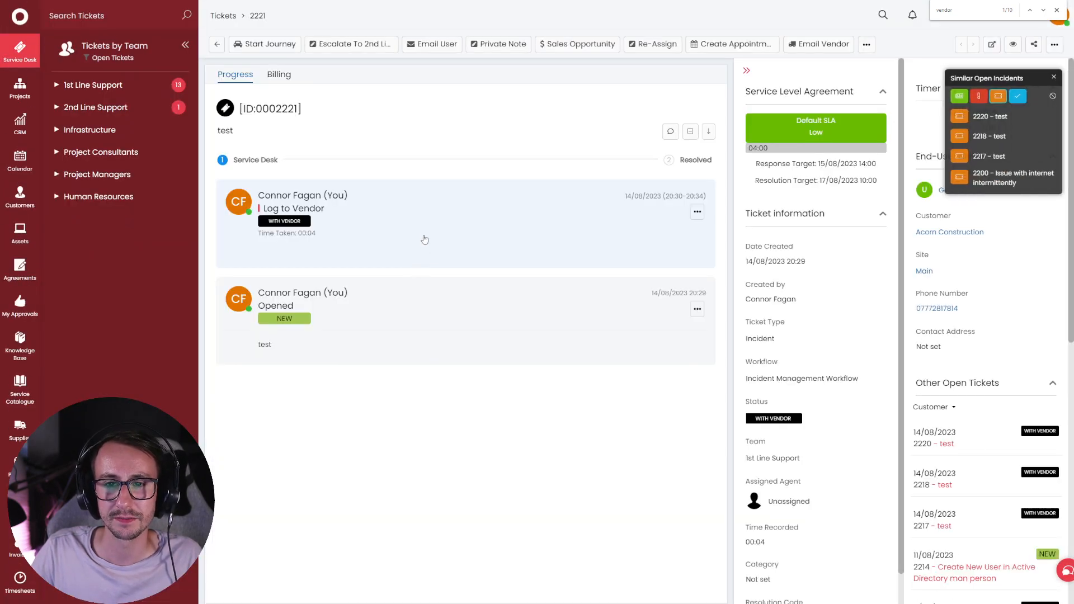
click(819, 44)
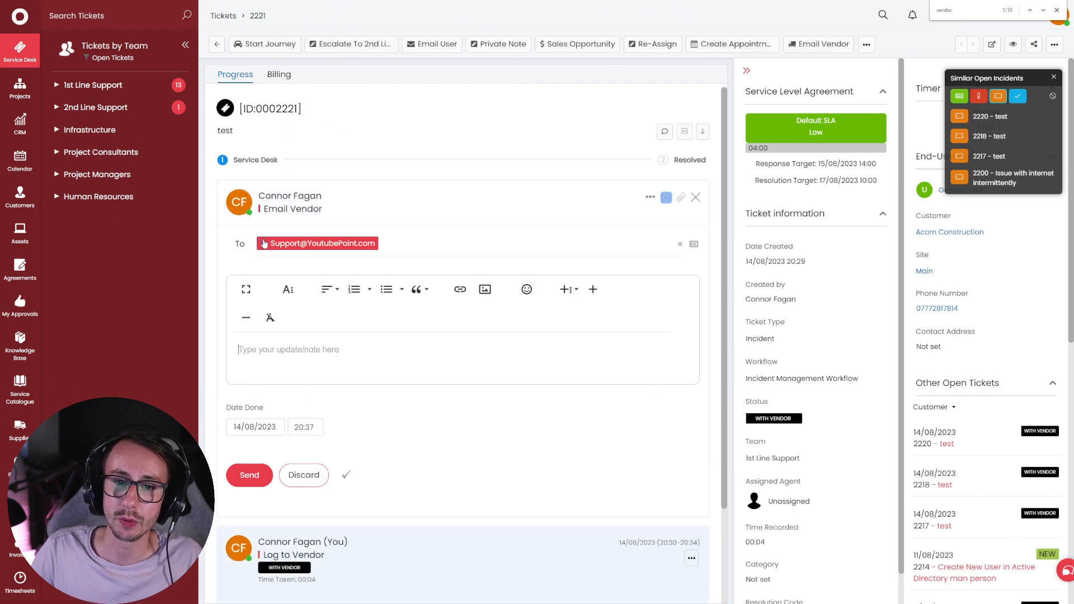
scroll(1002, 461, down, 8)
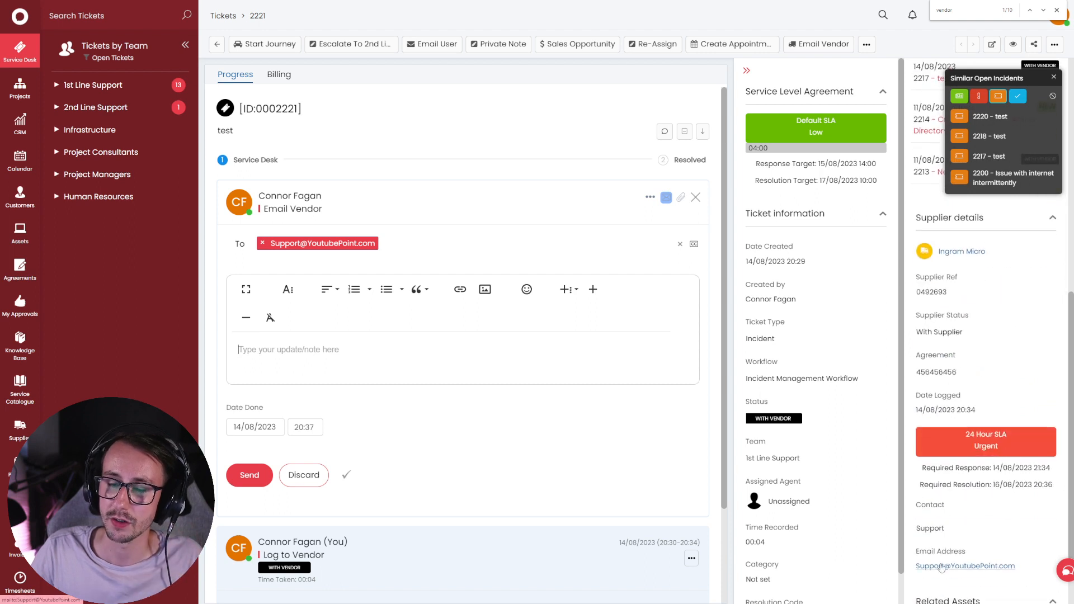
click(1054, 76)
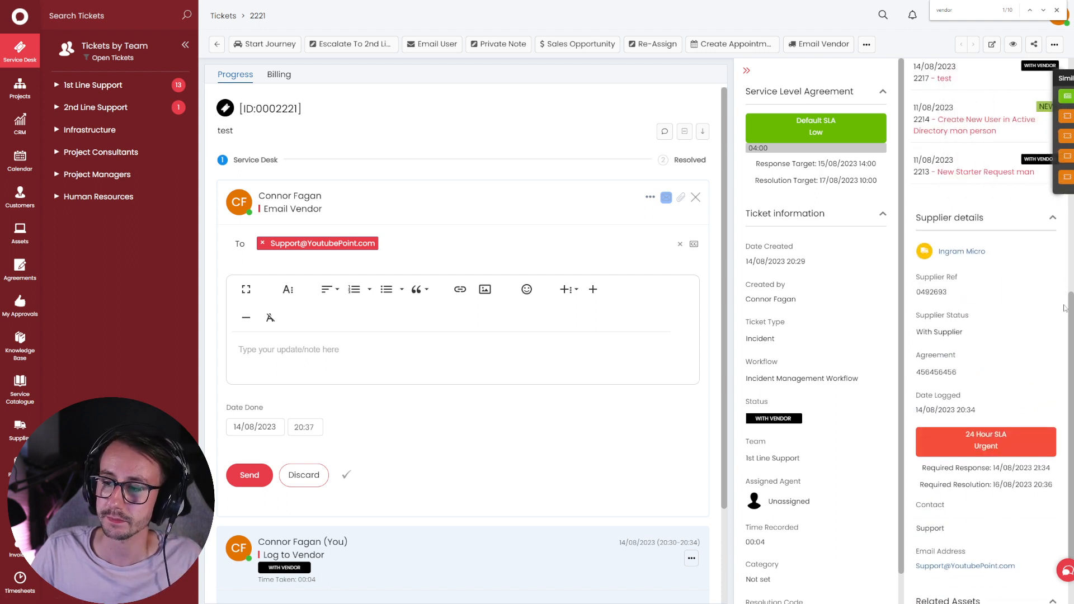
scroll(1071, 324, down, 1)
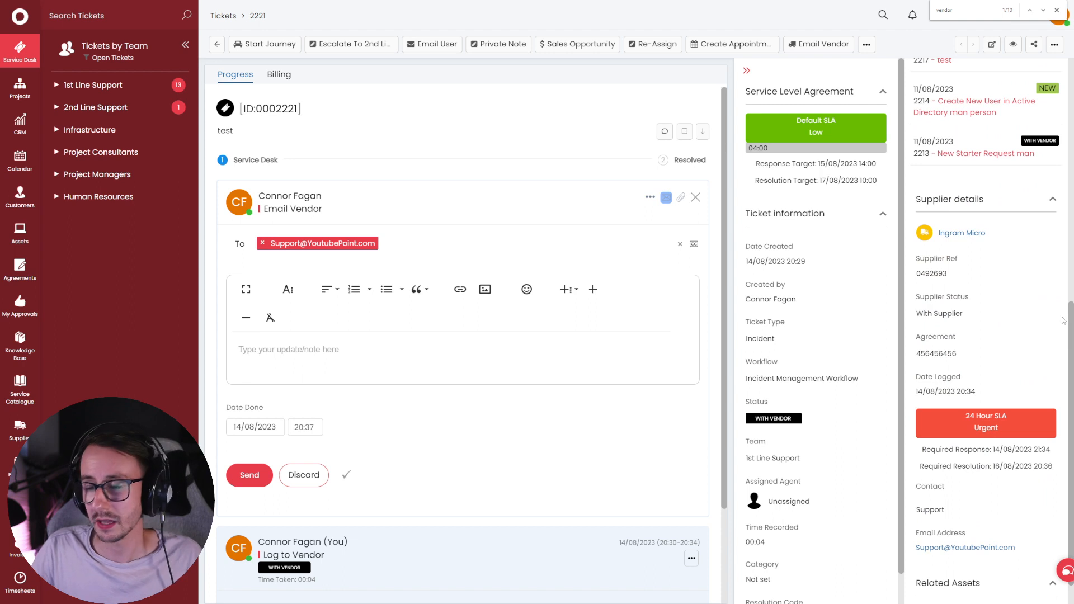